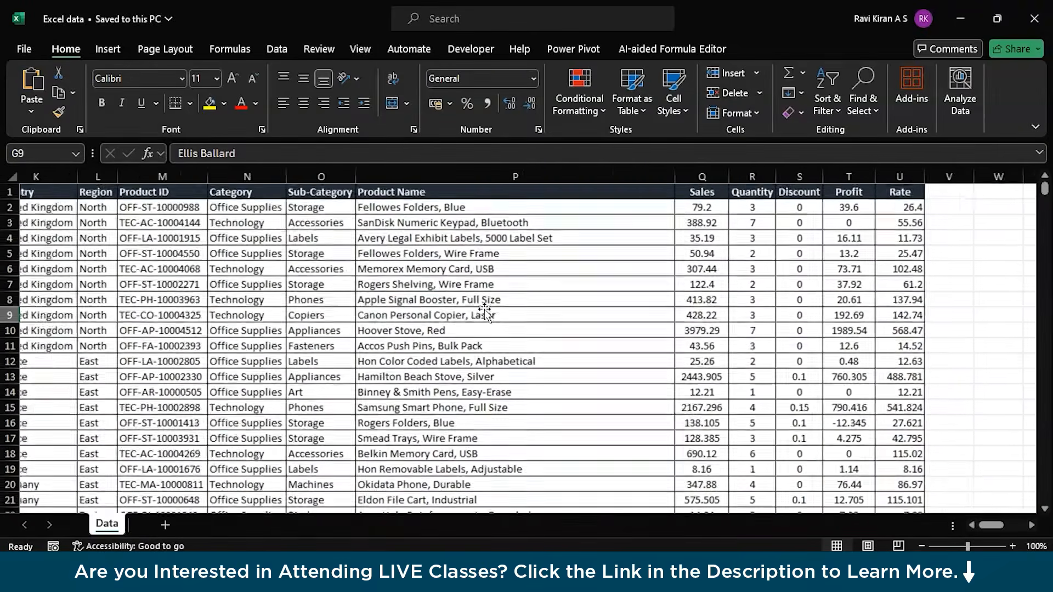
Look over the sample data's columns, switch to the Prompt document in Word and examine its column requirements and the file-link request.
scroll(485, 312, "left", 5)
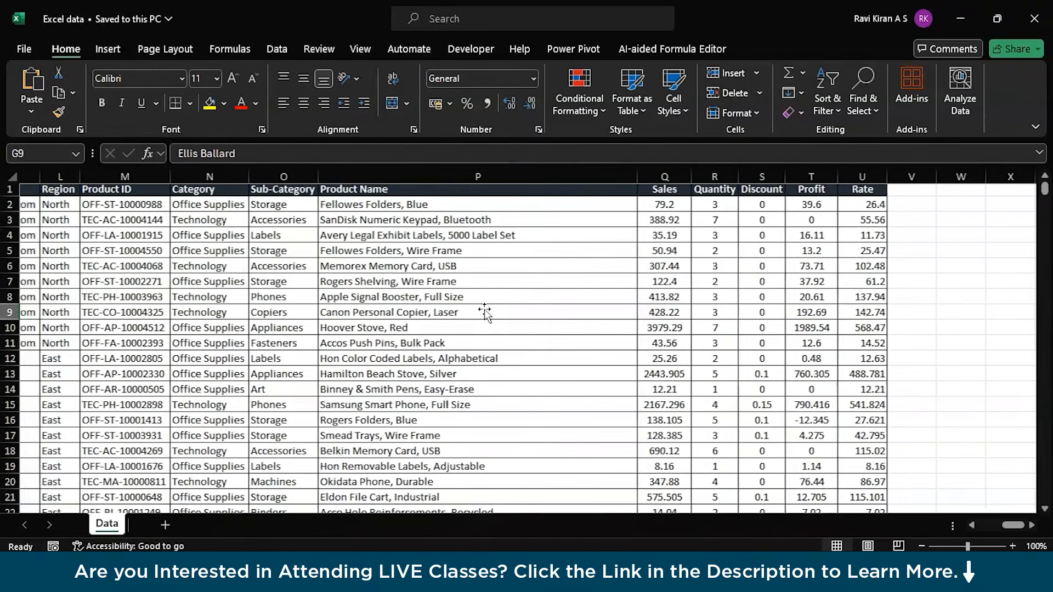
scroll(485, 312, "left", 3)
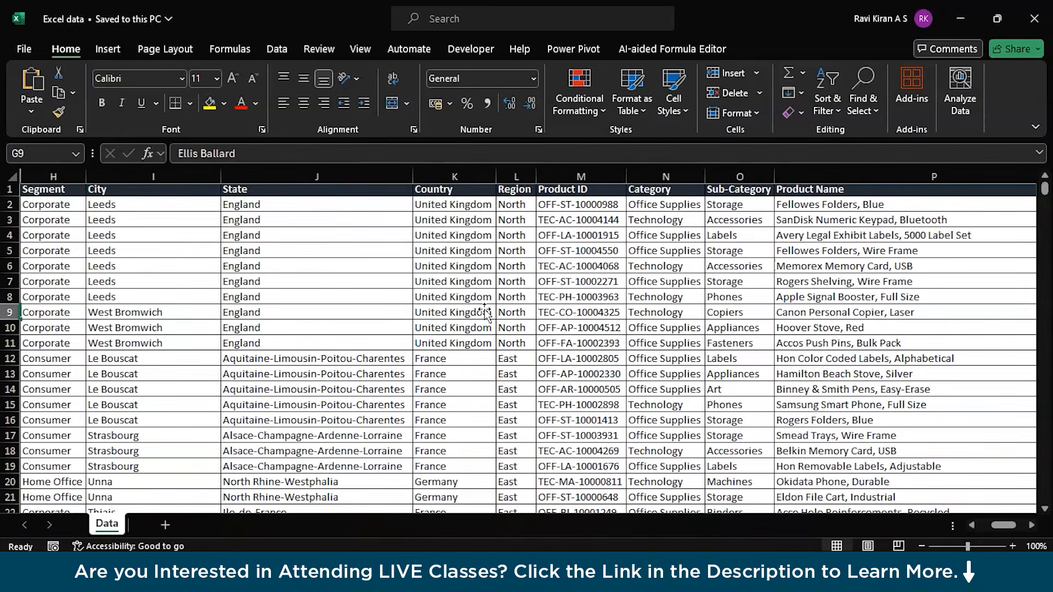
key("alt+Tab")
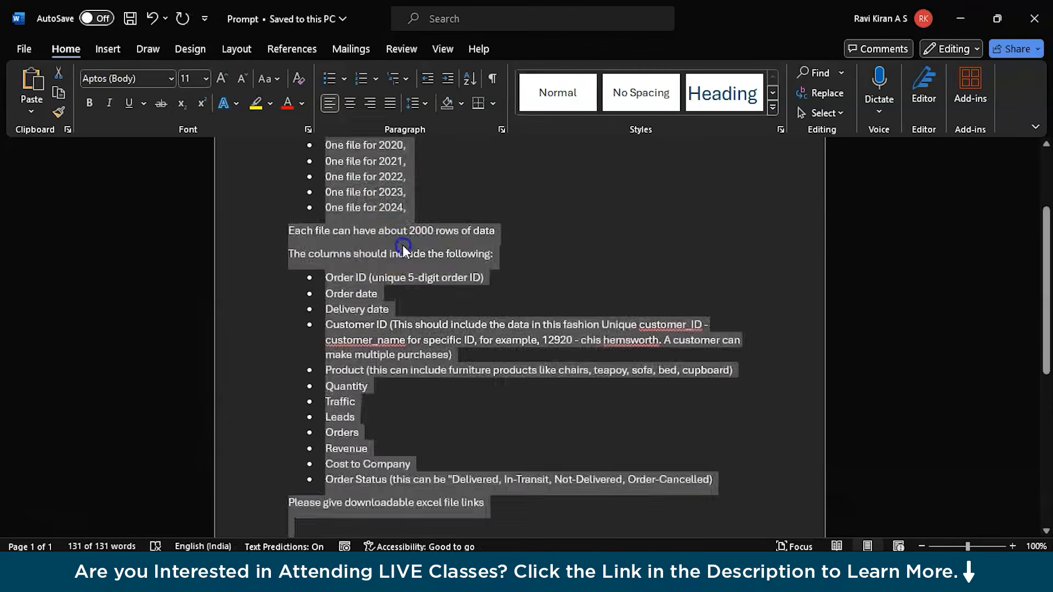
scroll(373, 305, "down", 1)
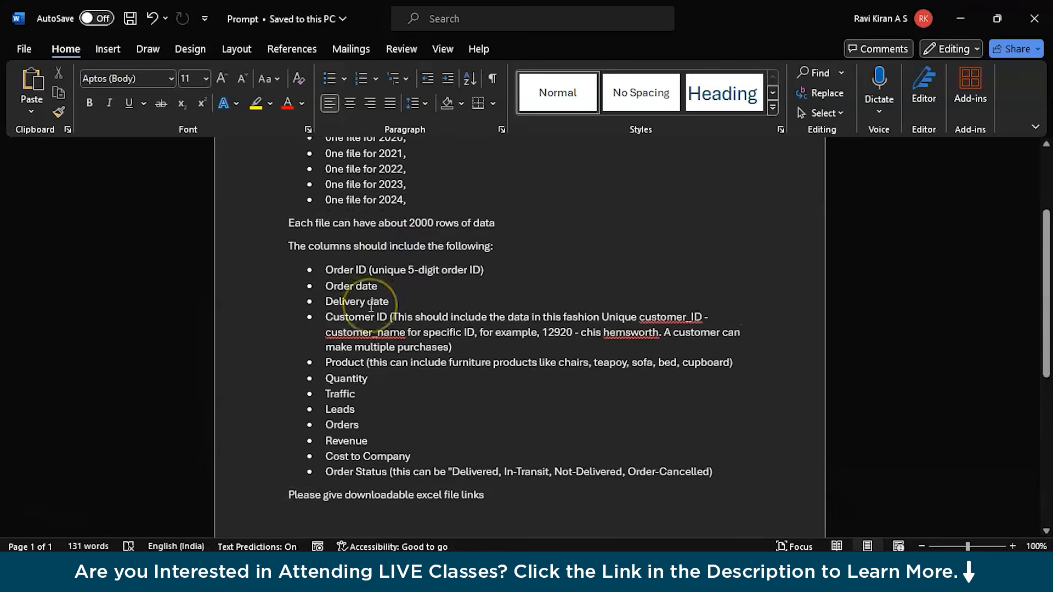
scroll(372, 306, "down", 1)
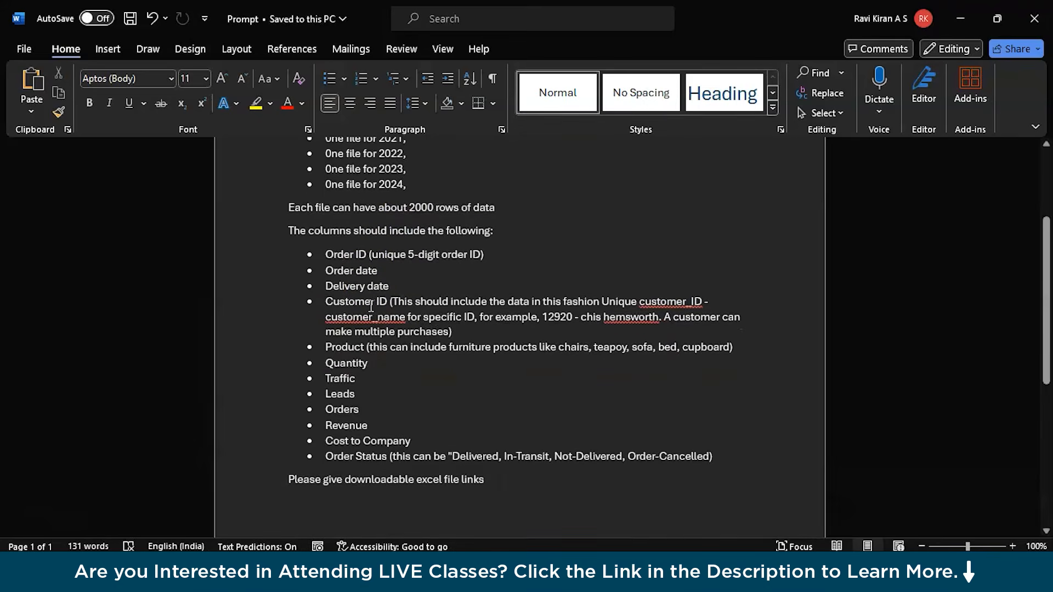
scroll(371, 306, "down", 3)
left_click(331, 384)
triple_click(332, 384)
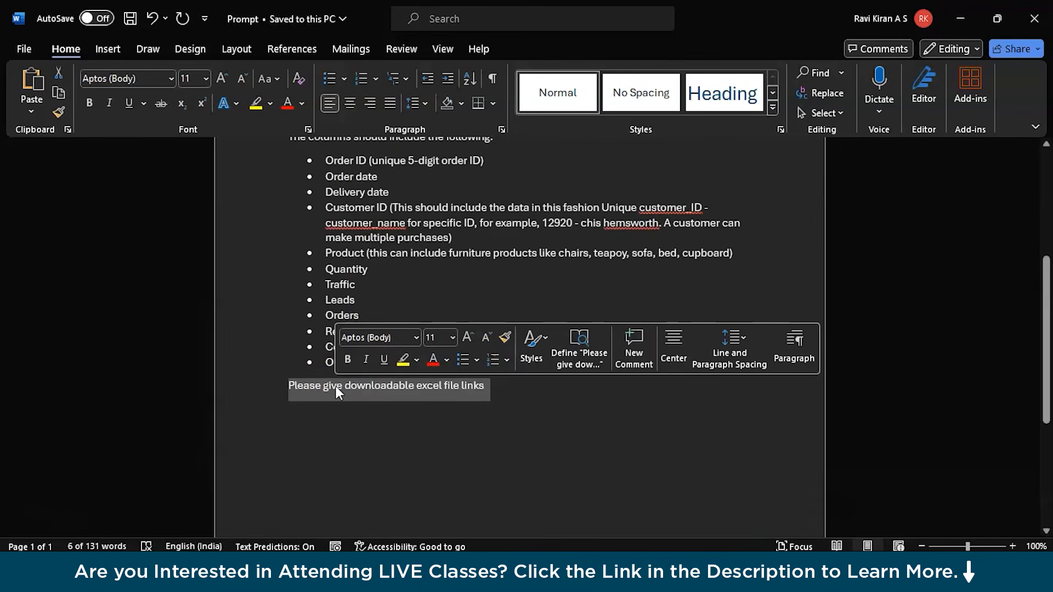
left_click(482, 409)
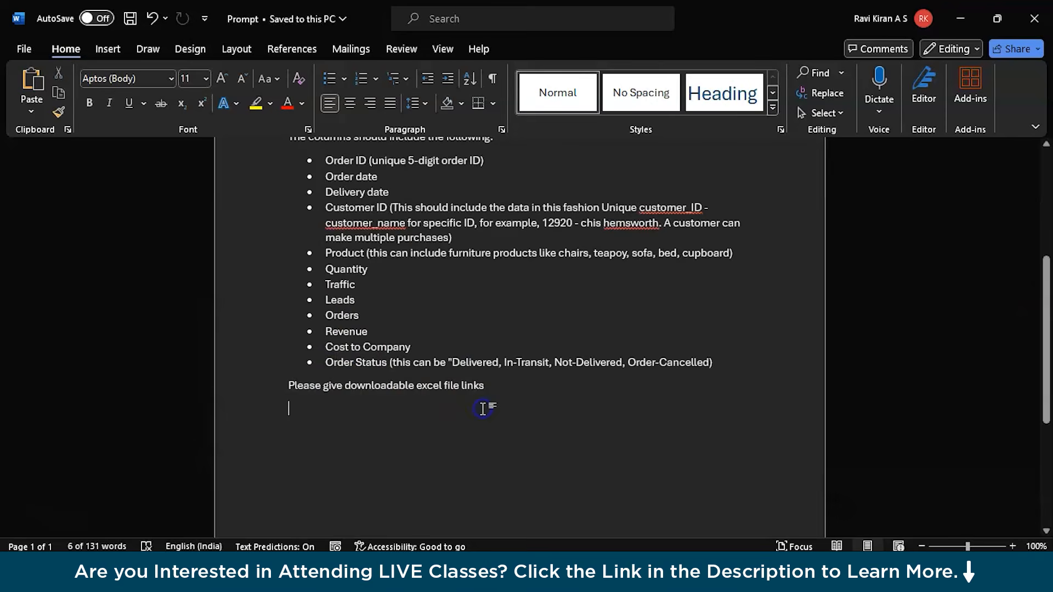
scroll(480, 282, "up", 1)
left_click_drag(391, 241, 440, 265)
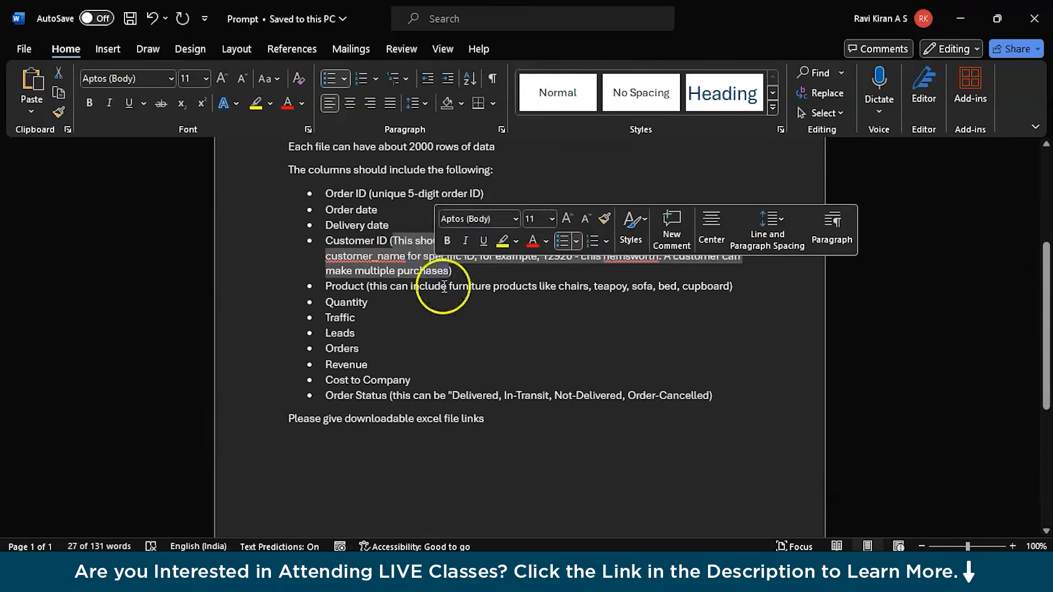
left_click(443, 287)
left_click_drag(370, 286, 562, 283)
left_click(342, 243)
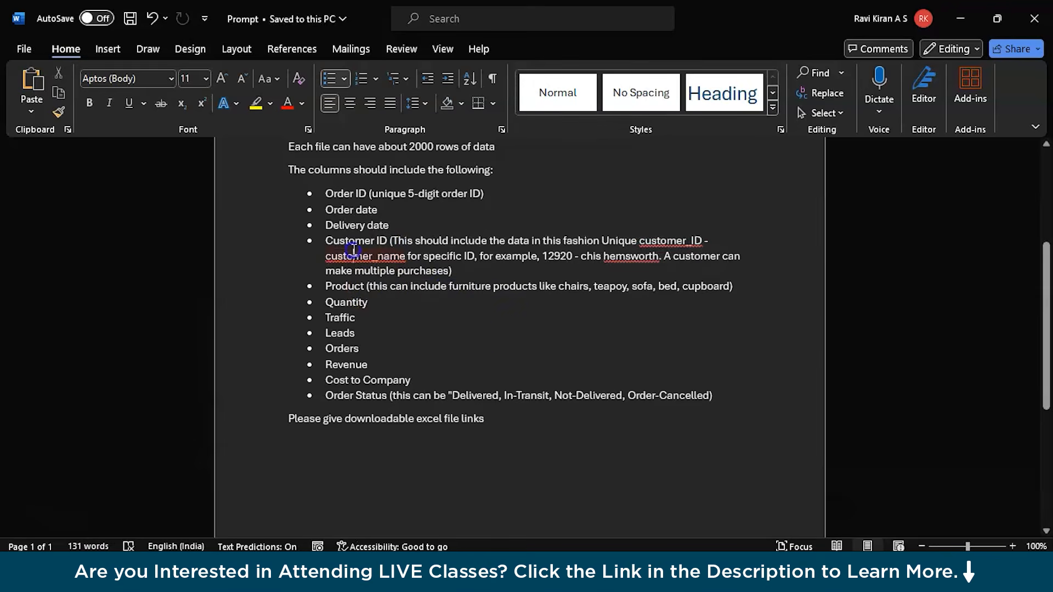
Copy the entire prompt into a ChatGPT message and send it to request downloadable orders files for 2020 to 2024.
key("ctrl+a")
key("alt+Tab")
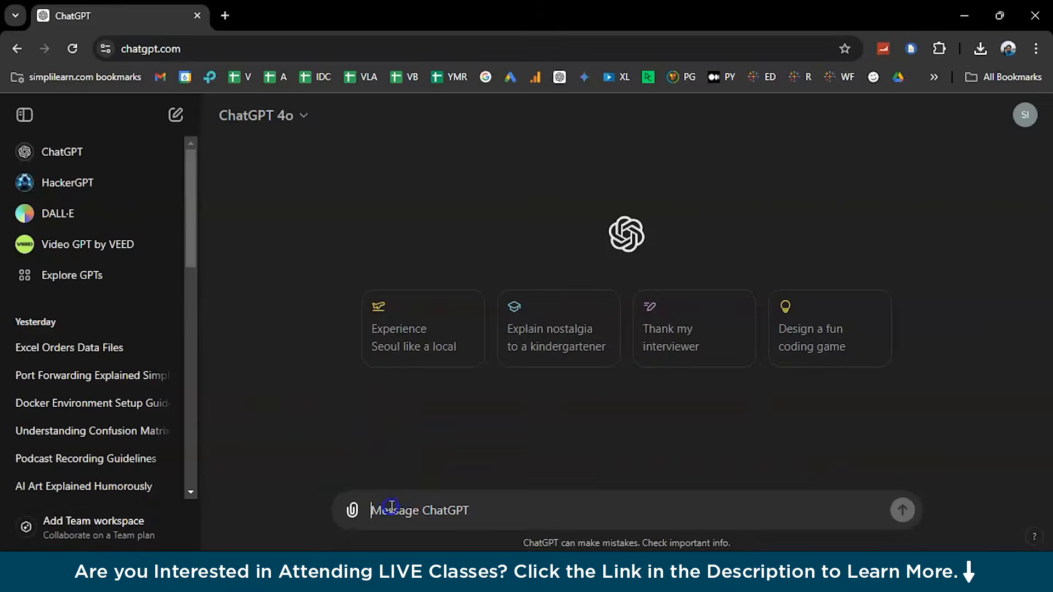
left_click(357, 509)
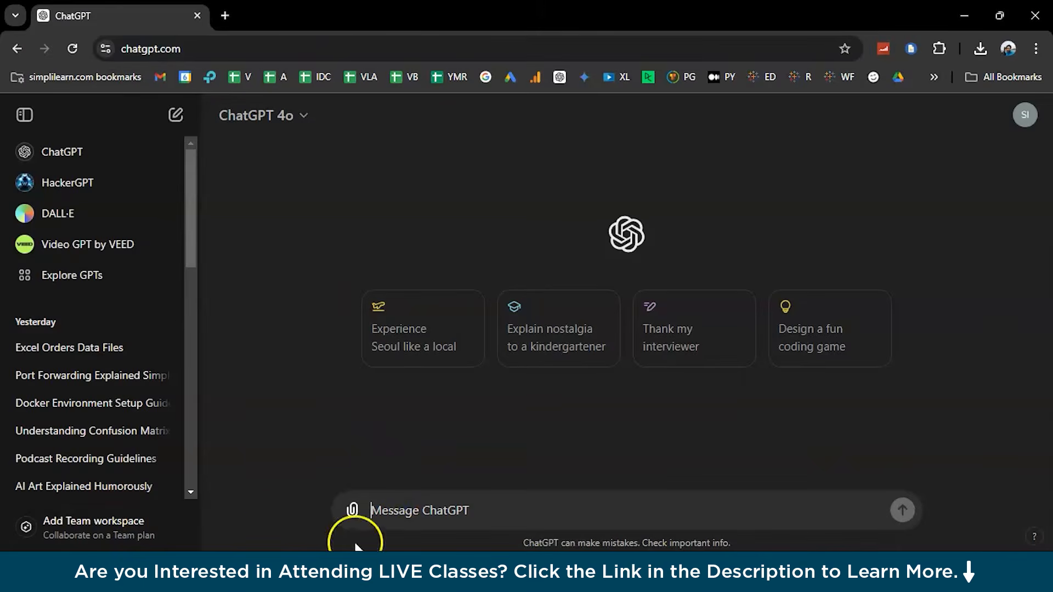
key("ctrl+v")
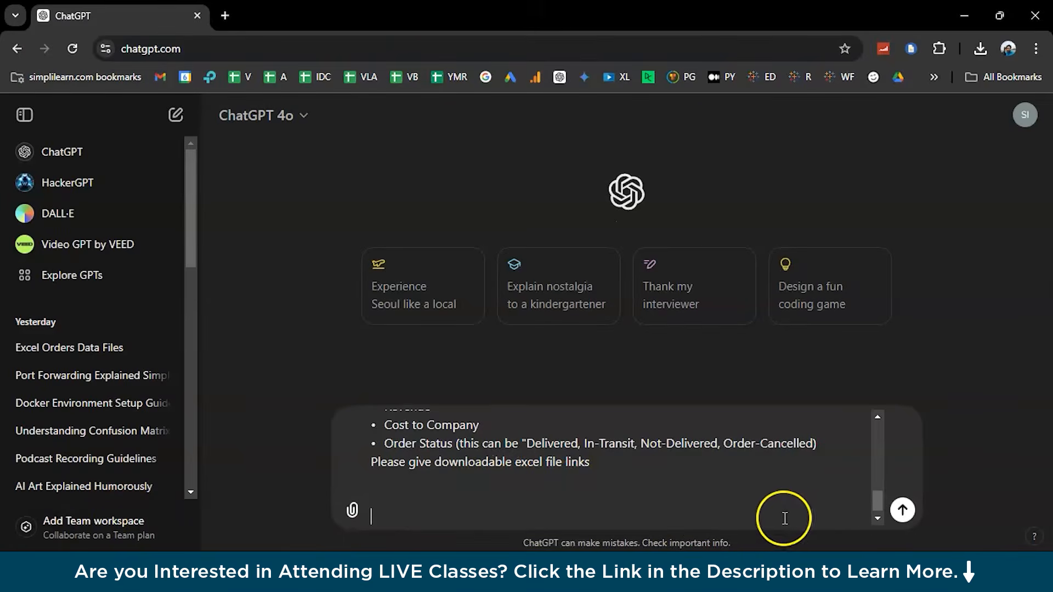
left_click(902, 510)
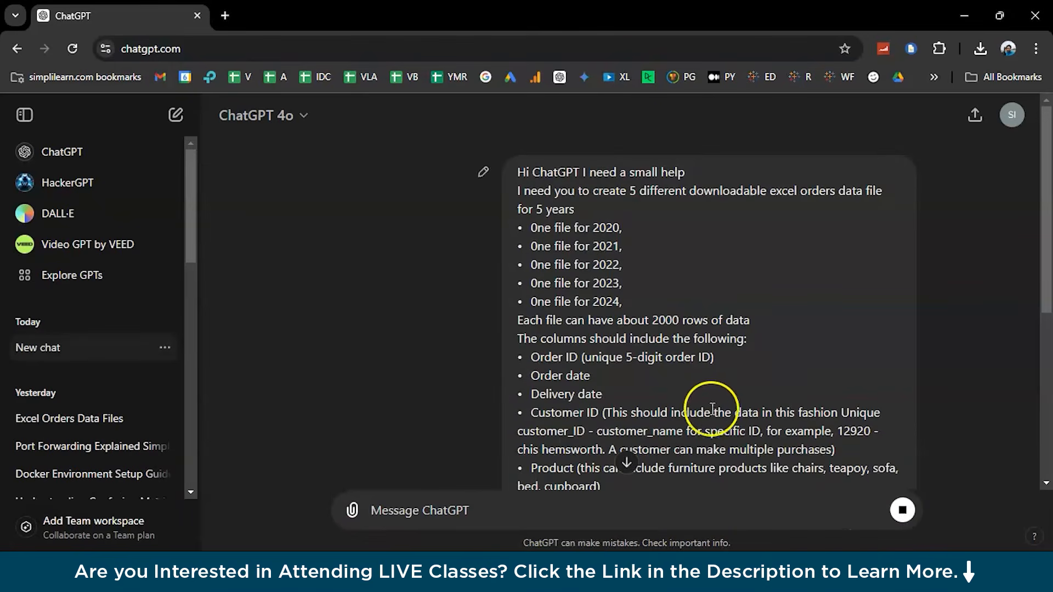
scroll(697, 417, "down", 5)
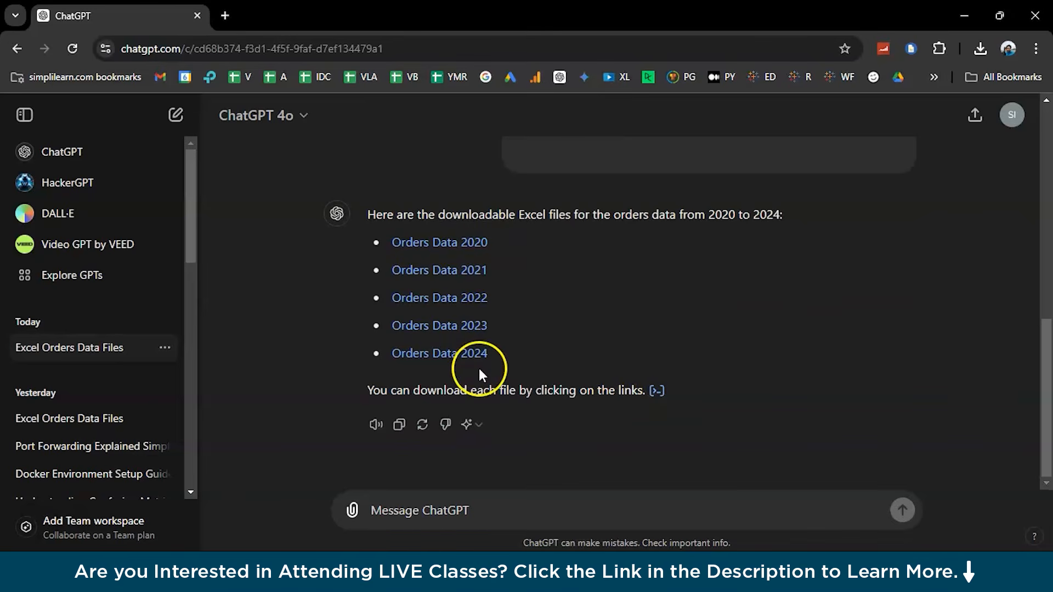
left_click(478, 251)
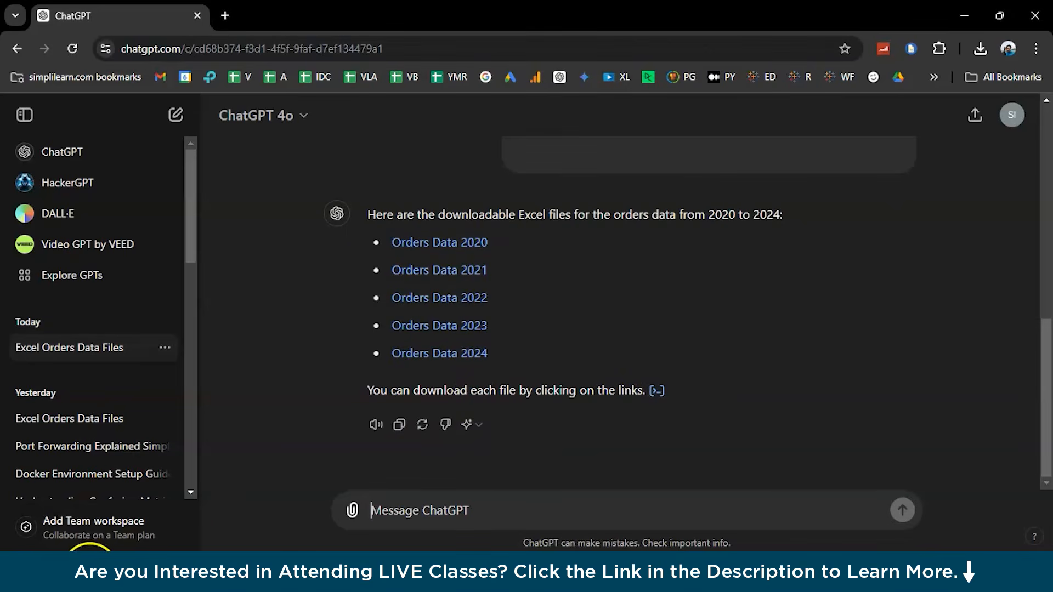
Switch to File Explorer, open the Orders Data folder in Downloads and select the orders_2020 workbook.
mouse_move(83, 569)
left_click(93, 440)
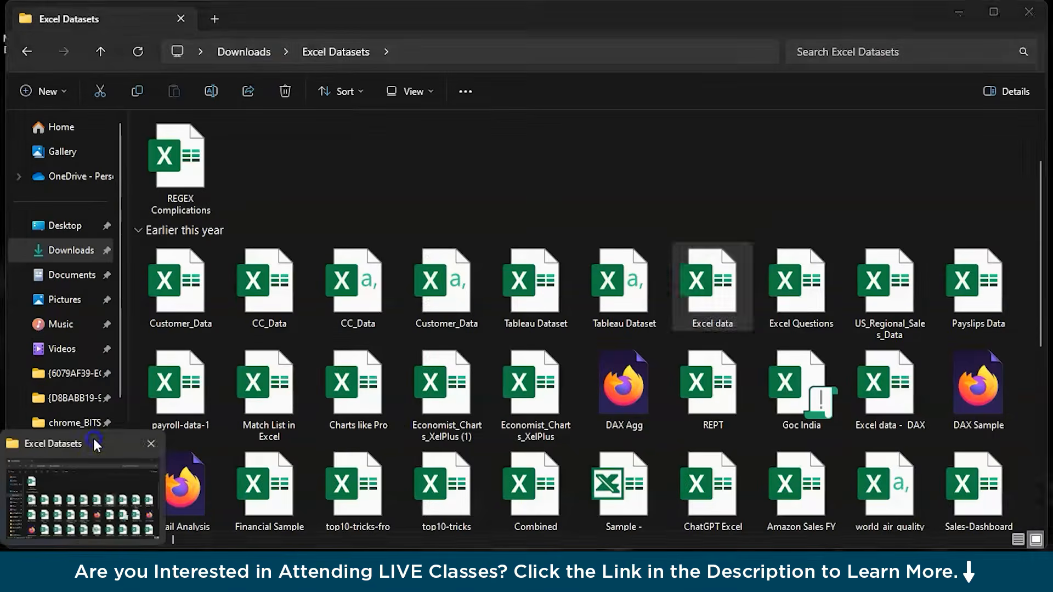
left_click(247, 58)
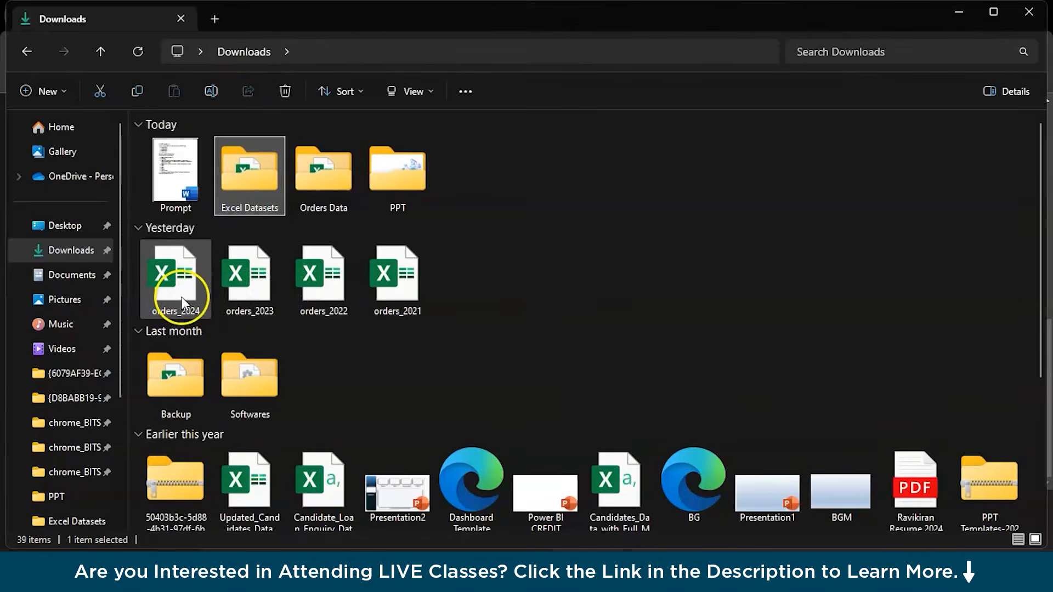
double_click(327, 200)
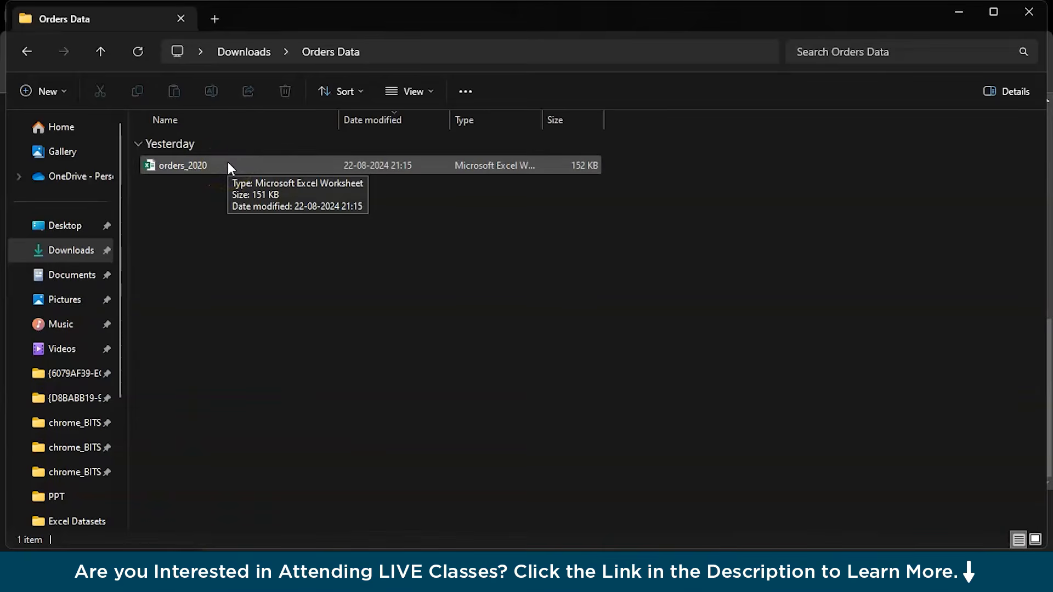
left_click(191, 170)
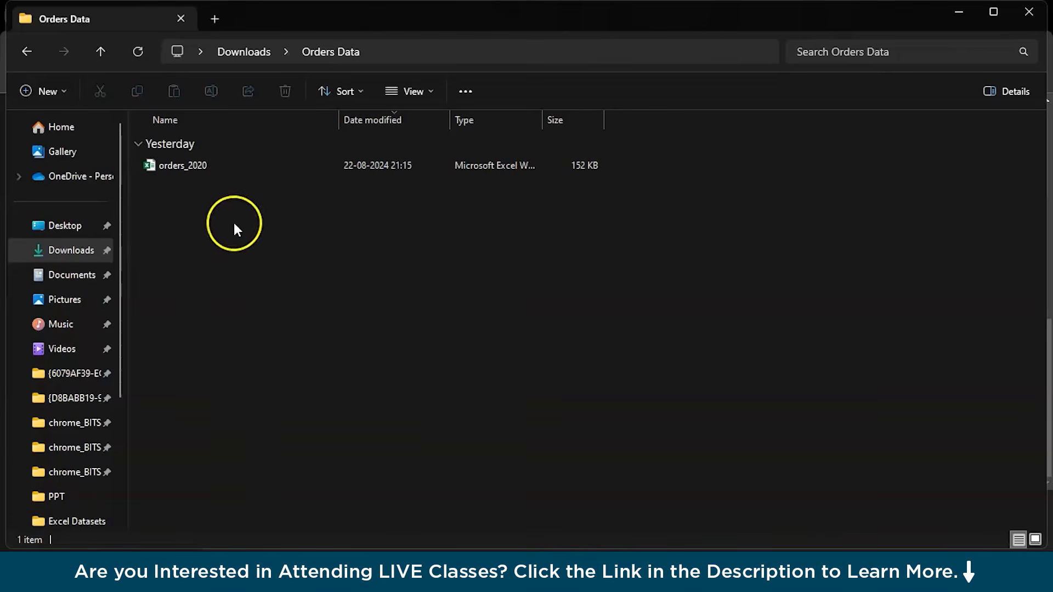
left_click(228, 166)
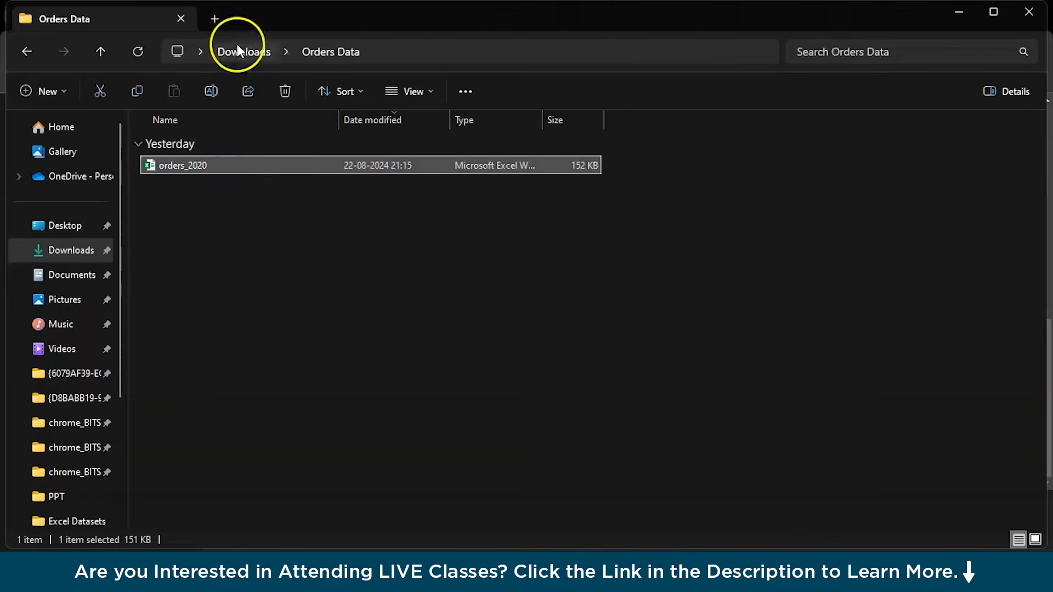
Check the orders_2021 to orders_2024 workbooks in Downloads and reopen the Orders Data folder.
left_click(238, 49)
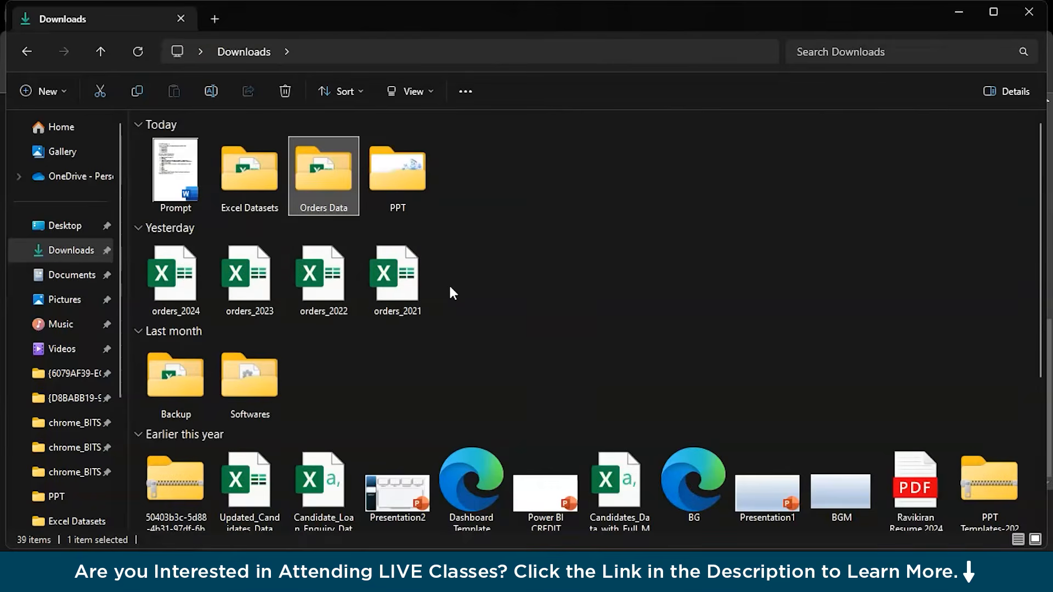
left_click(312, 204)
left_click(458, 174)
left_click(413, 281)
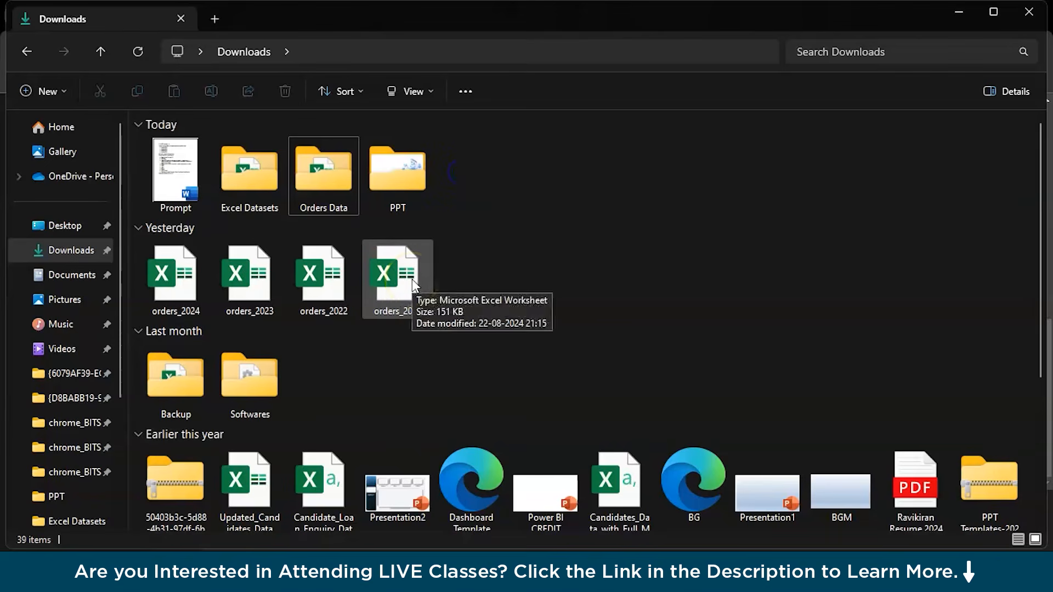
left_click(338, 311)
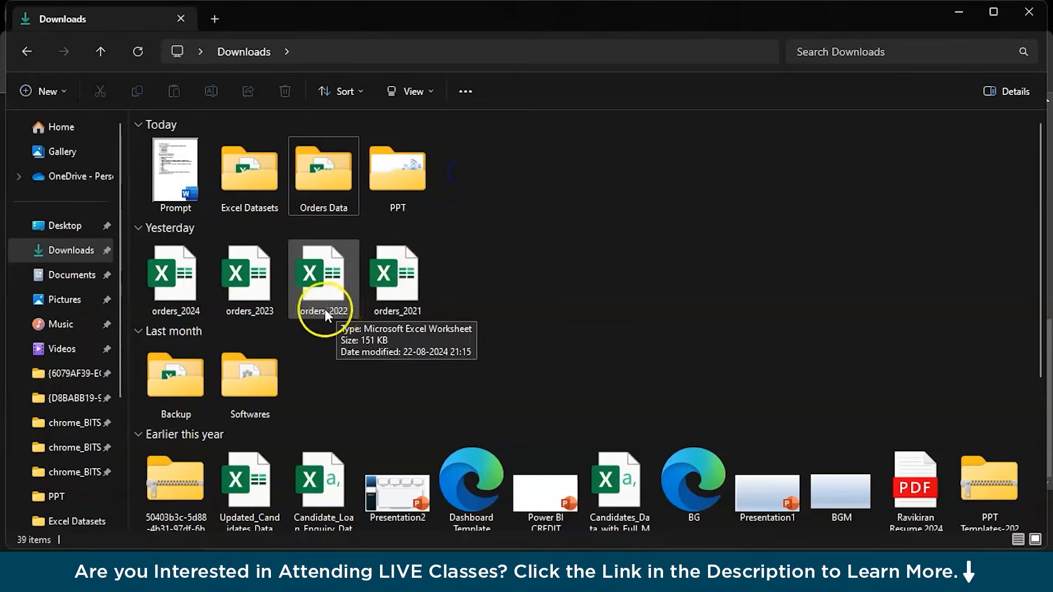
left_click(264, 312)
left_click(192, 292)
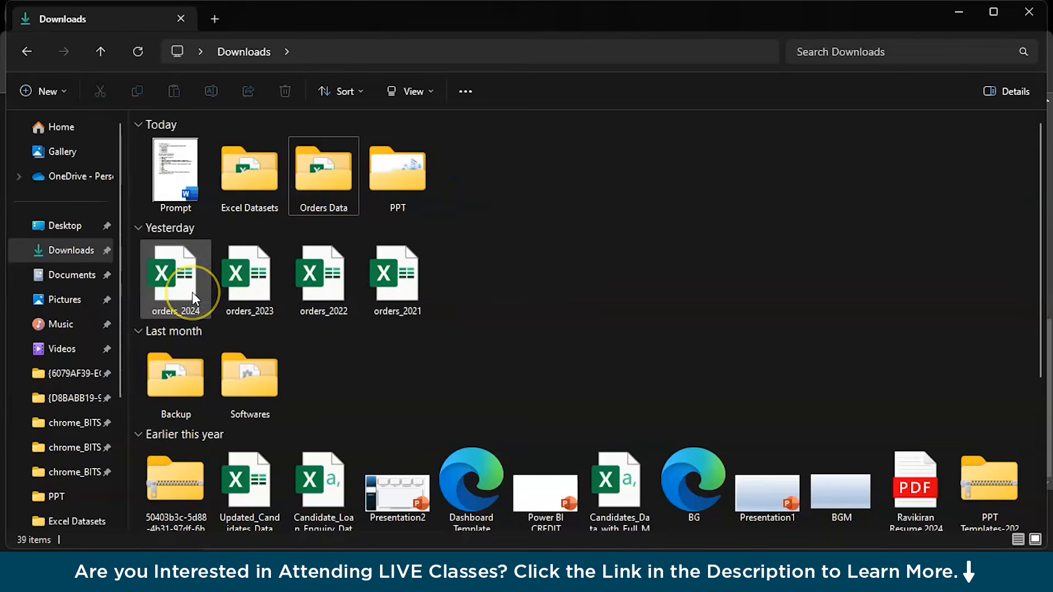
left_click(449, 243)
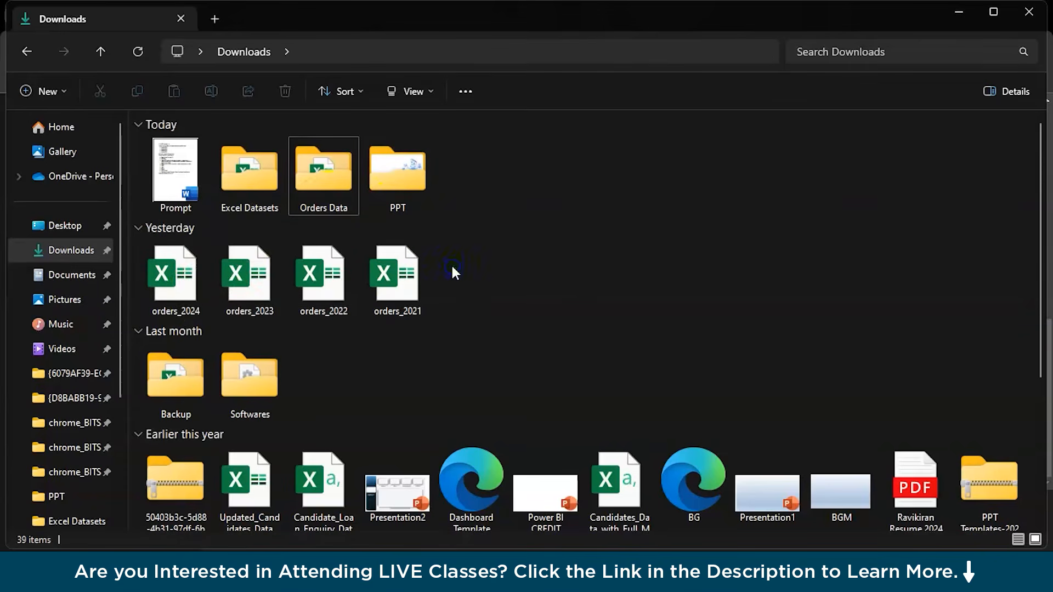
left_click(341, 186)
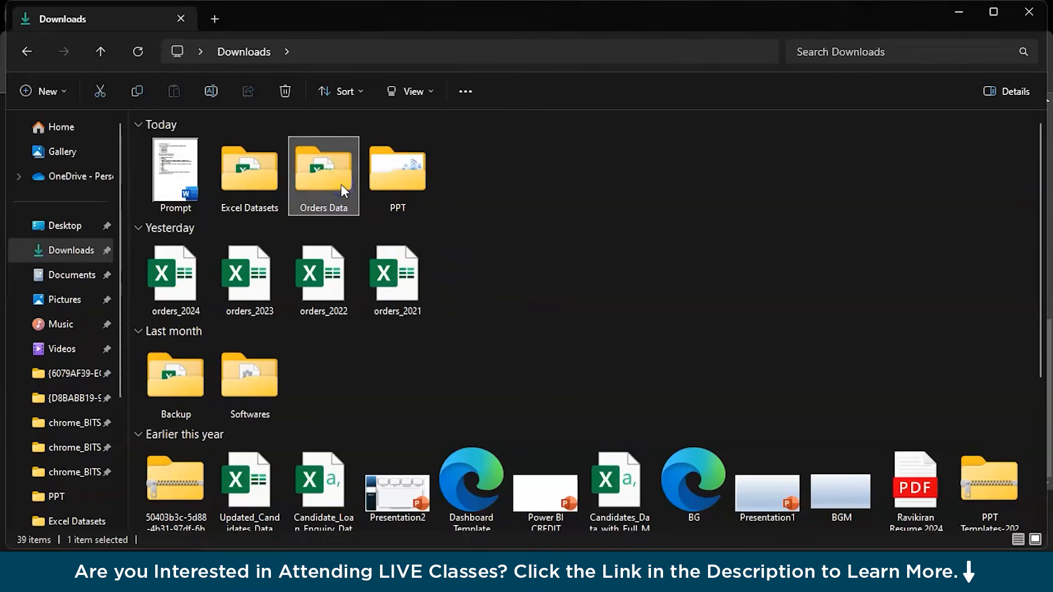
double_click(341, 184)
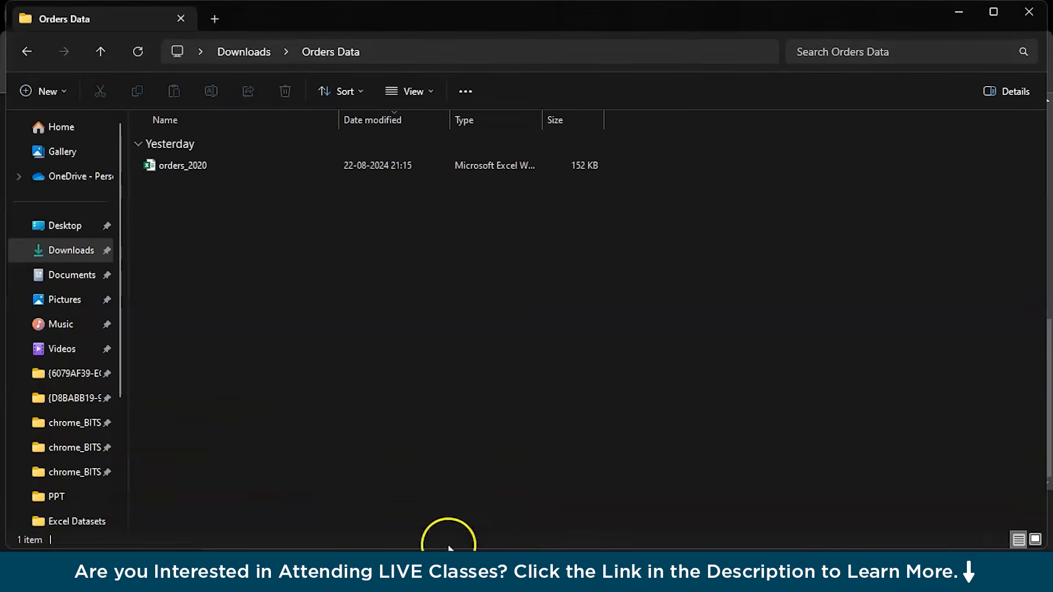
Switch to Excel, create a blank workbook and maximize its window.
left_click(444, 574)
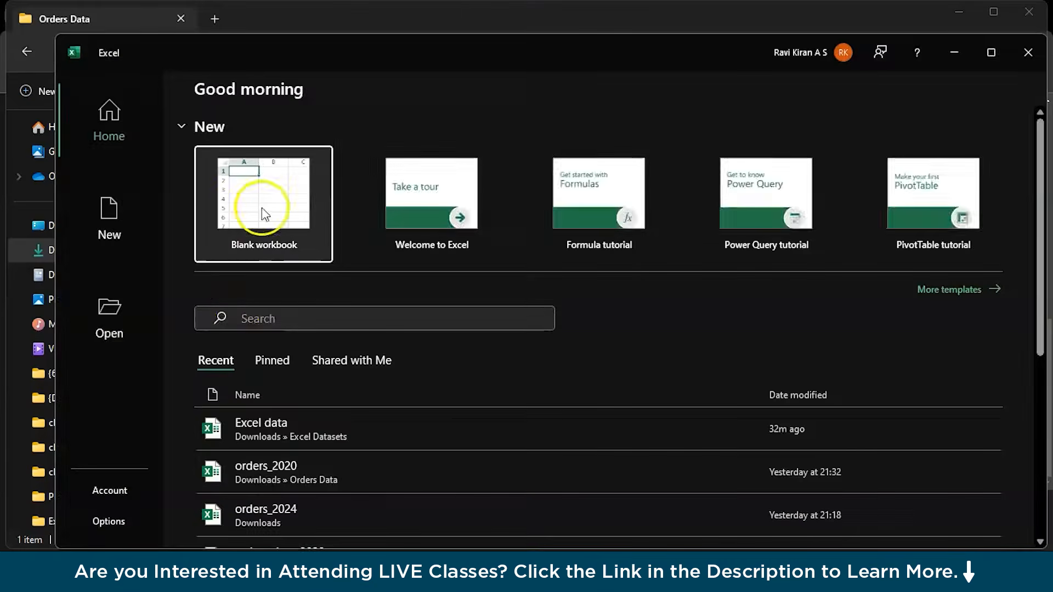
left_click(262, 210)
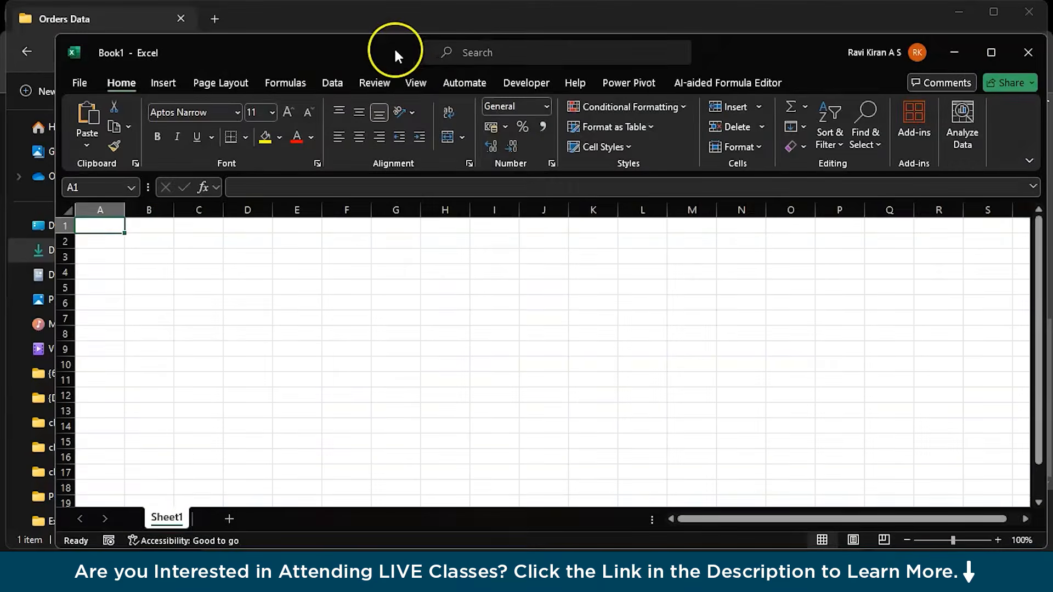
double_click(394, 47)
Start a data import that gets its files from a folder.
left_click(278, 52)
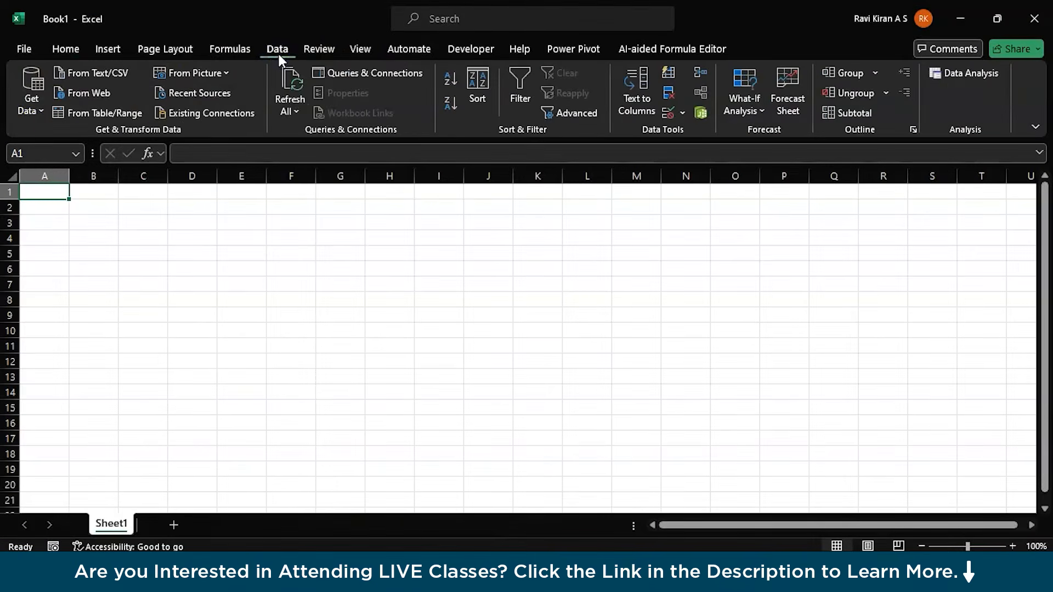
left_click(31, 112)
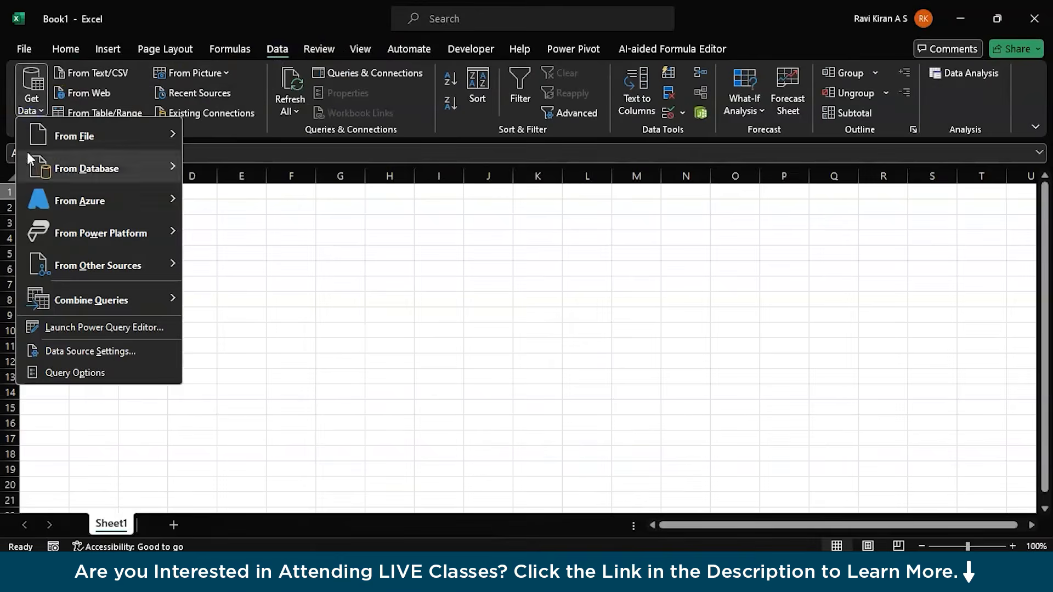
mouse_move(35, 139)
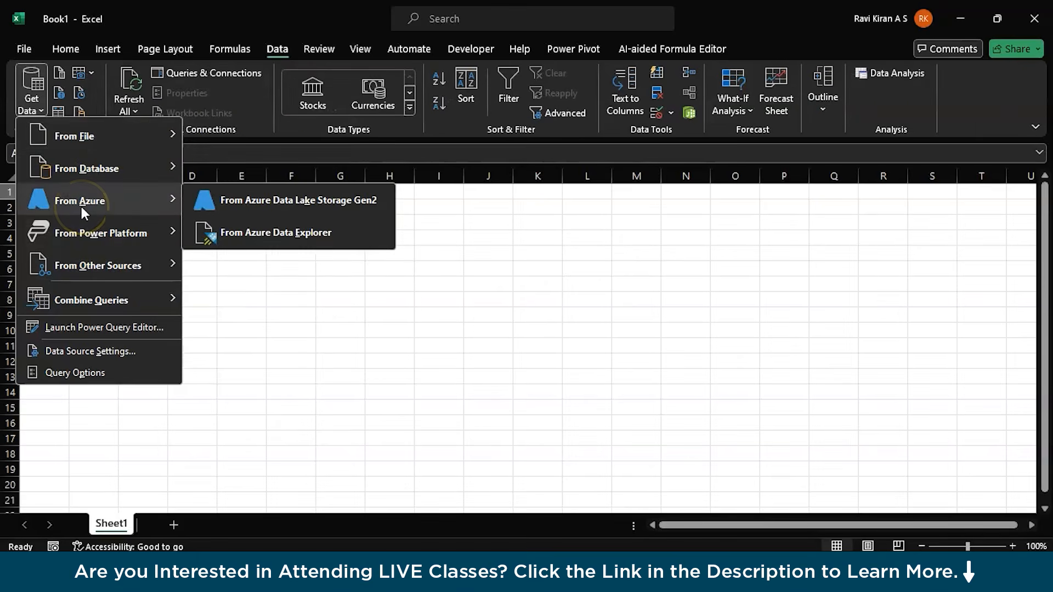
mouse_move(93, 174)
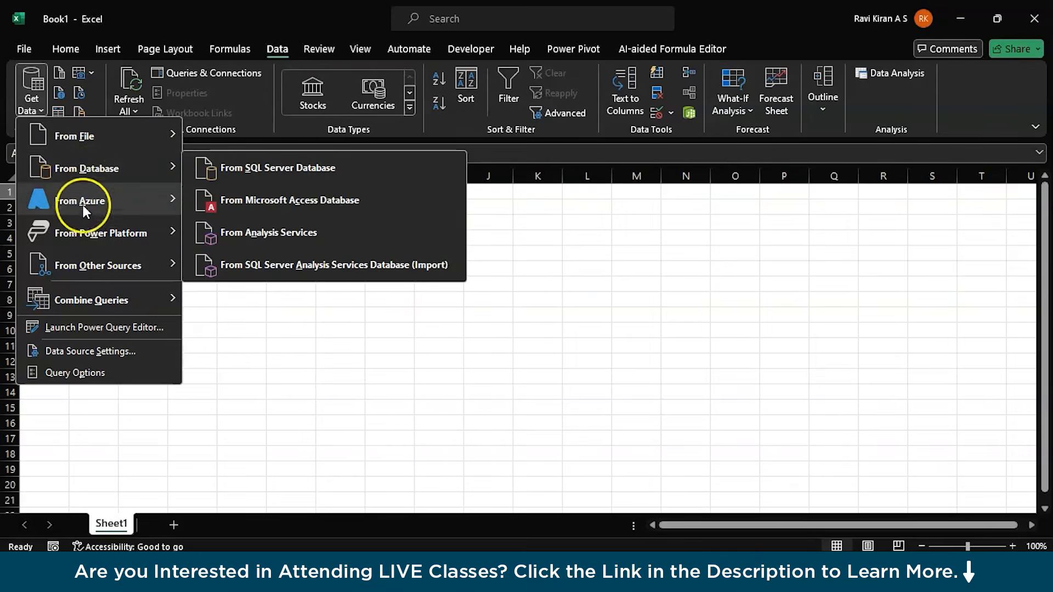
mouse_move(77, 263)
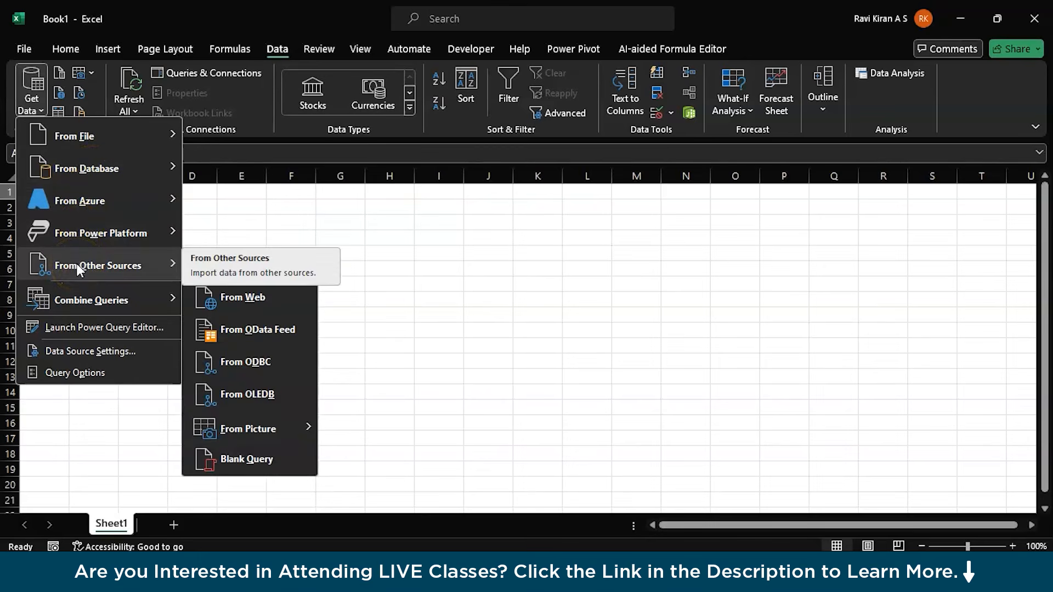
mouse_move(87, 131)
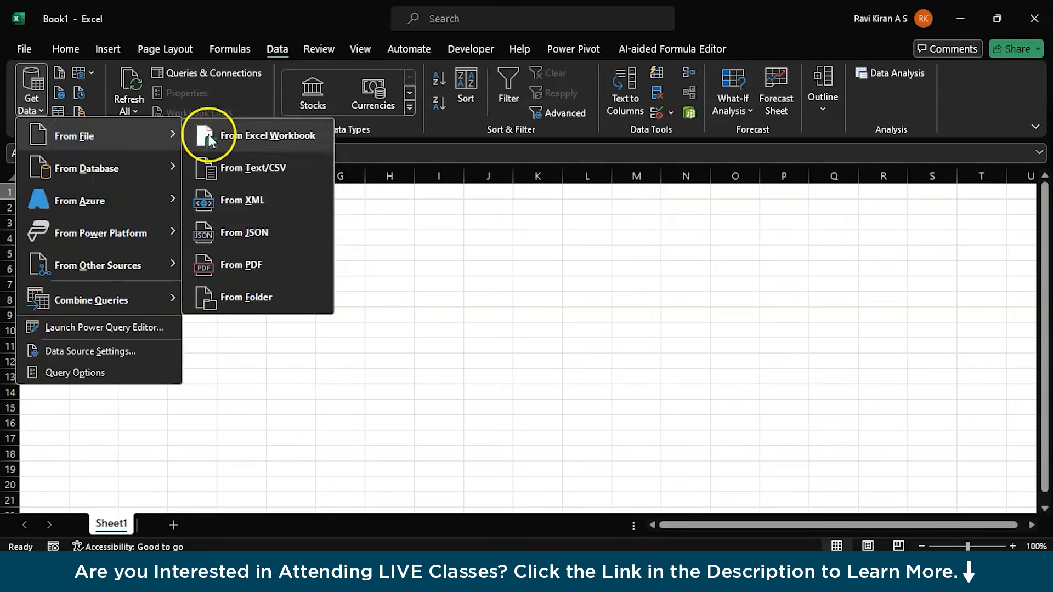
left_click(215, 298)
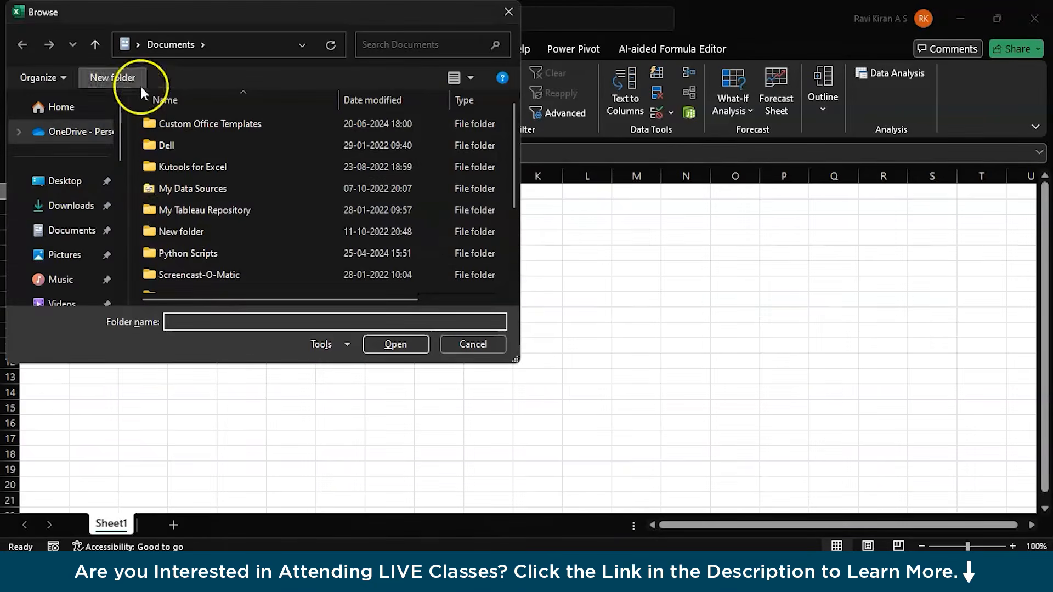
Choose the Orders Data folder in Downloads as the source and open it for transformation in Power Query.
left_click(77, 206)
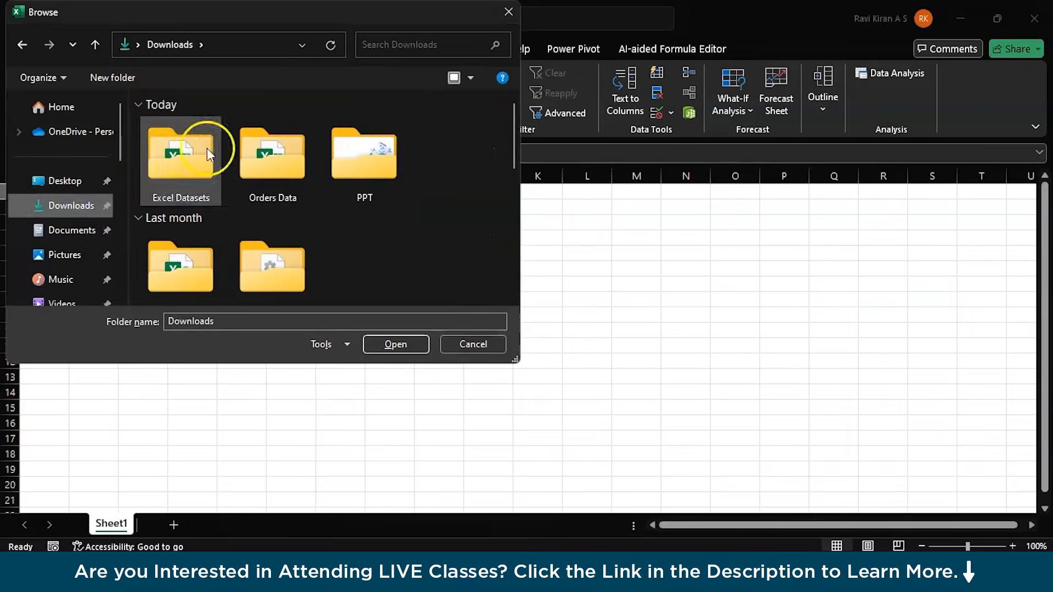
left_click(258, 157)
double_click(258, 156)
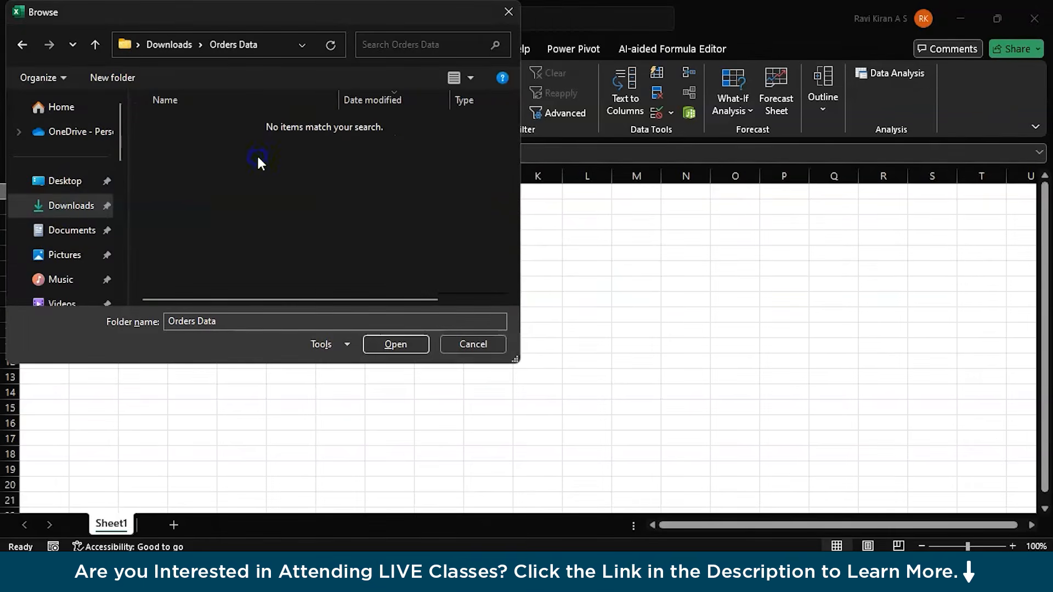
left_click(175, 45)
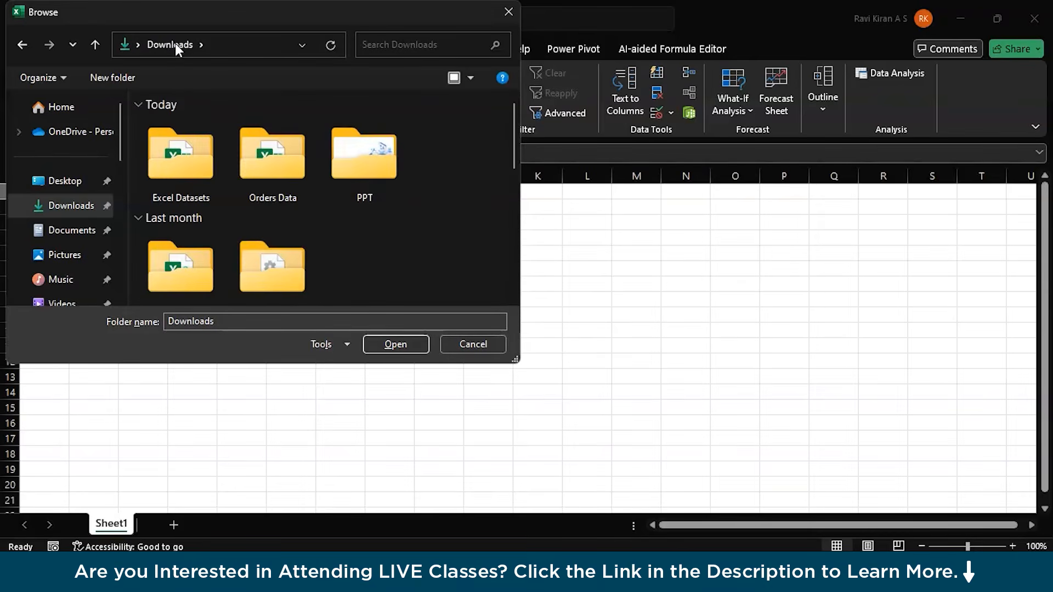
left_click(275, 139)
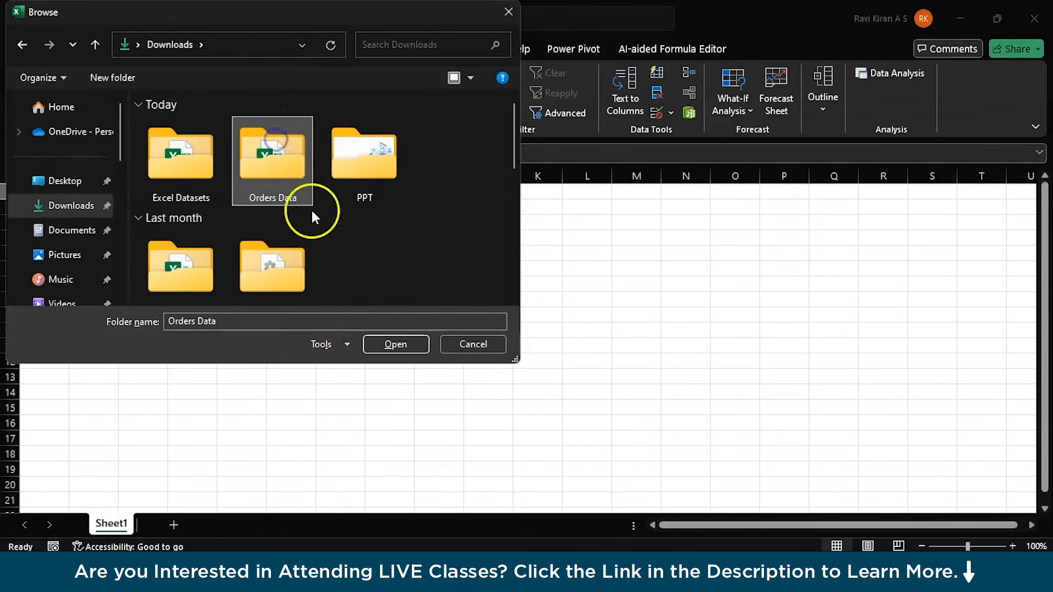
left_click(369, 343)
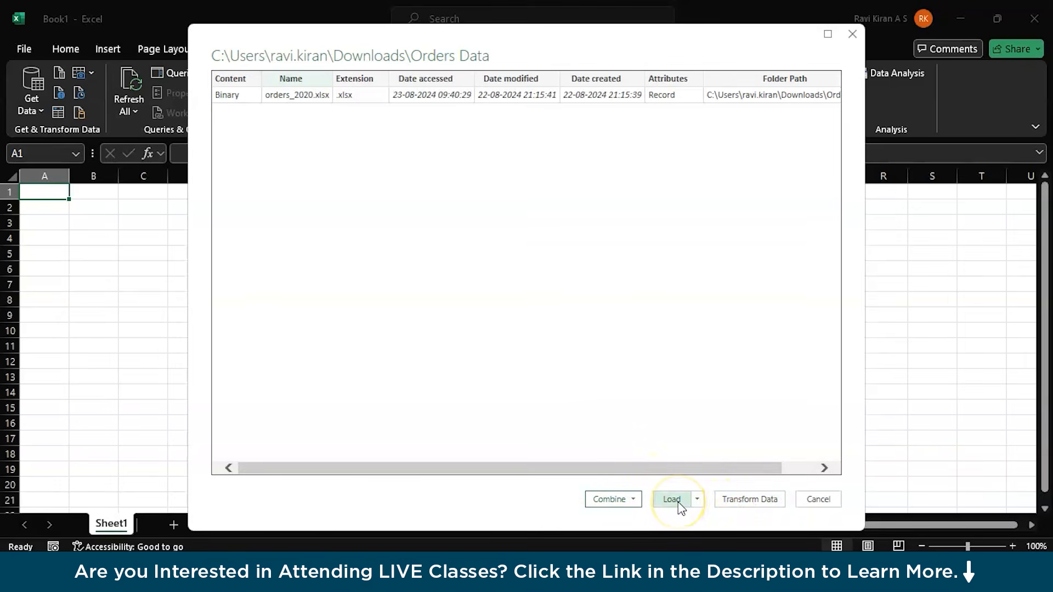
left_click(740, 500)
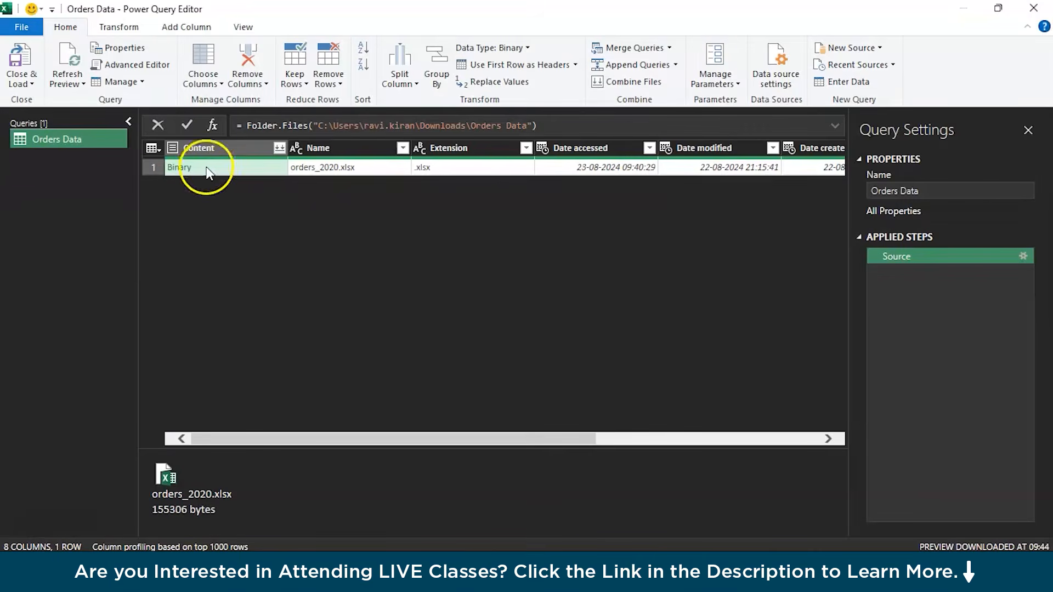
Combine the files in the Content column, using the first file as sample and extracting Sheet1.
left_click(206, 167)
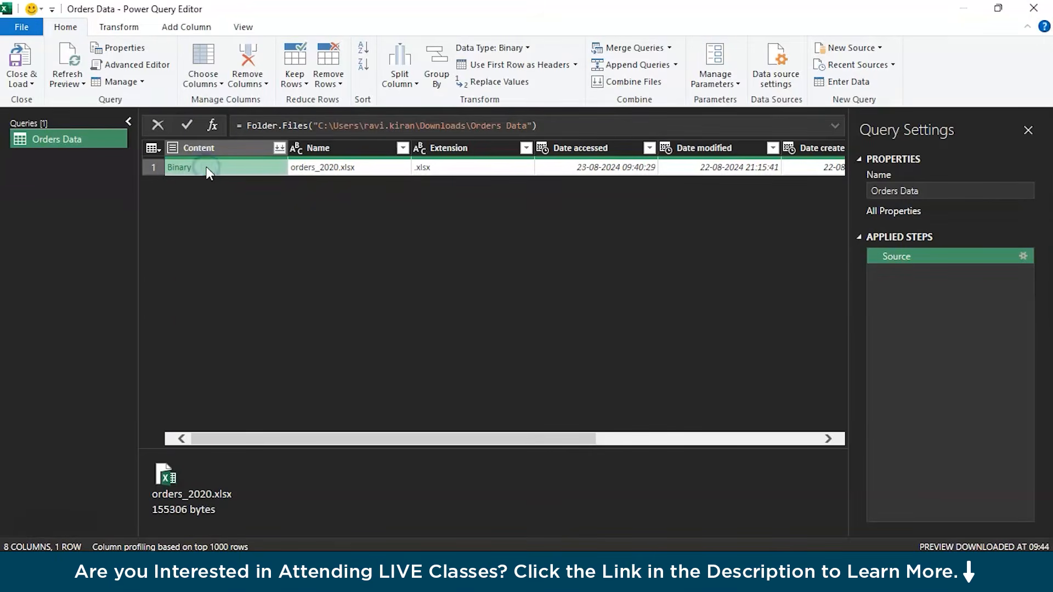
double_click(175, 490)
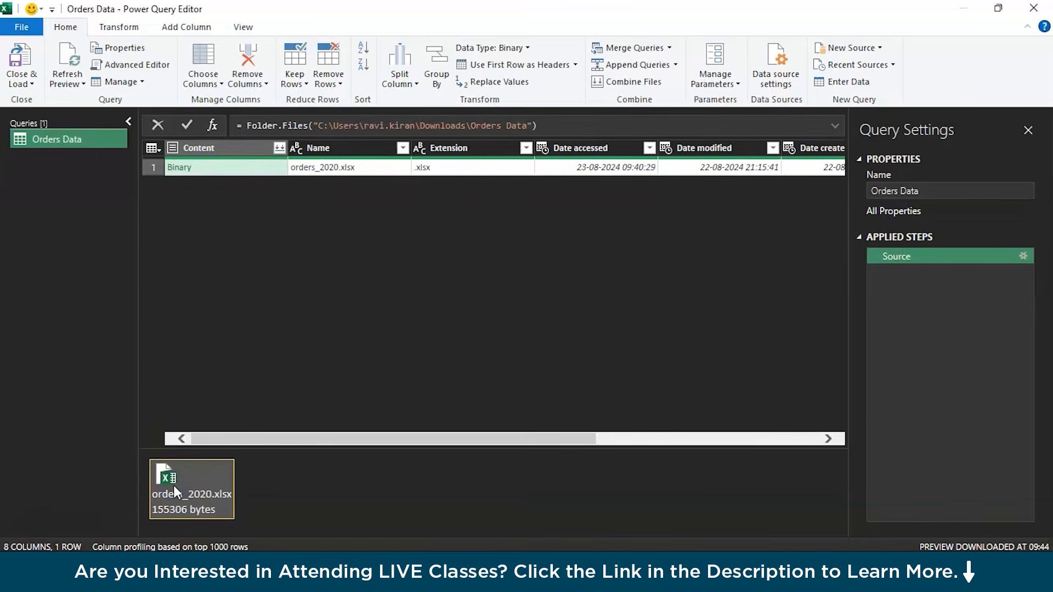
left_click(279, 149)
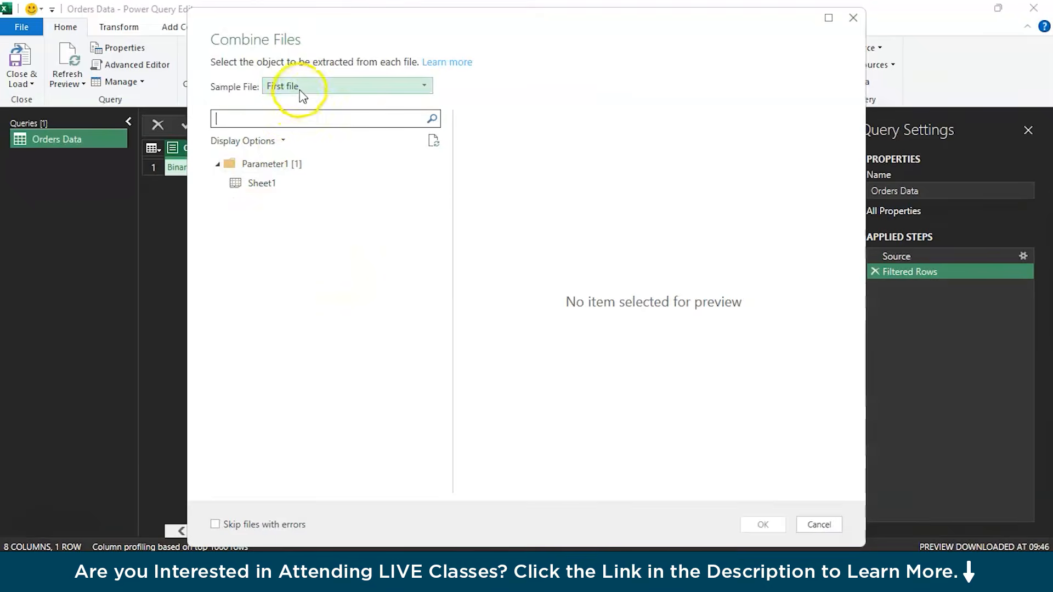
left_click(302, 95)
left_click(264, 185)
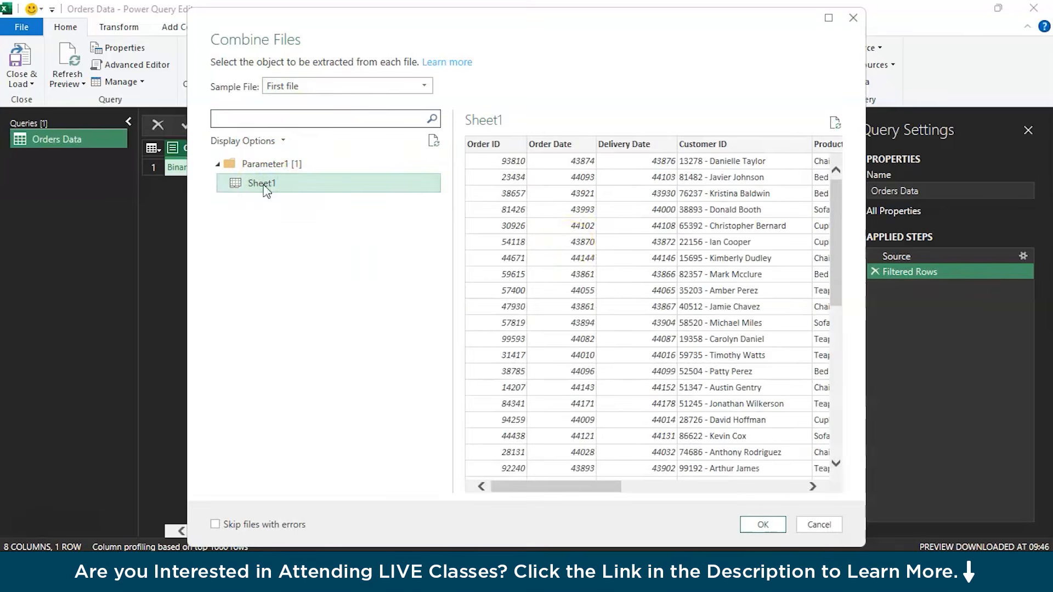
scroll(568, 249, "right", 5)
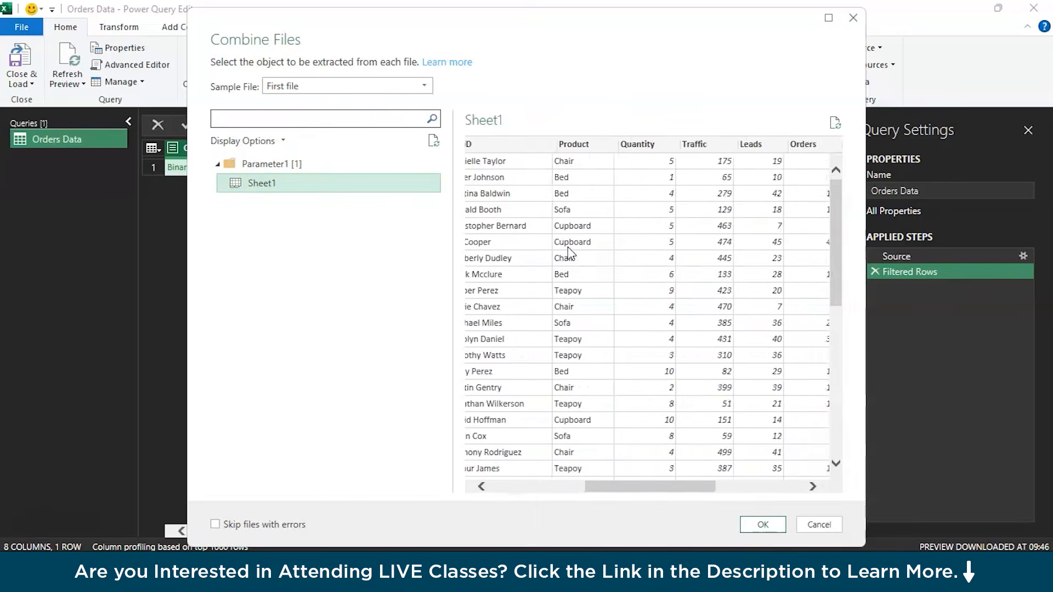
scroll(568, 253, "right", 3)
left_click(767, 524)
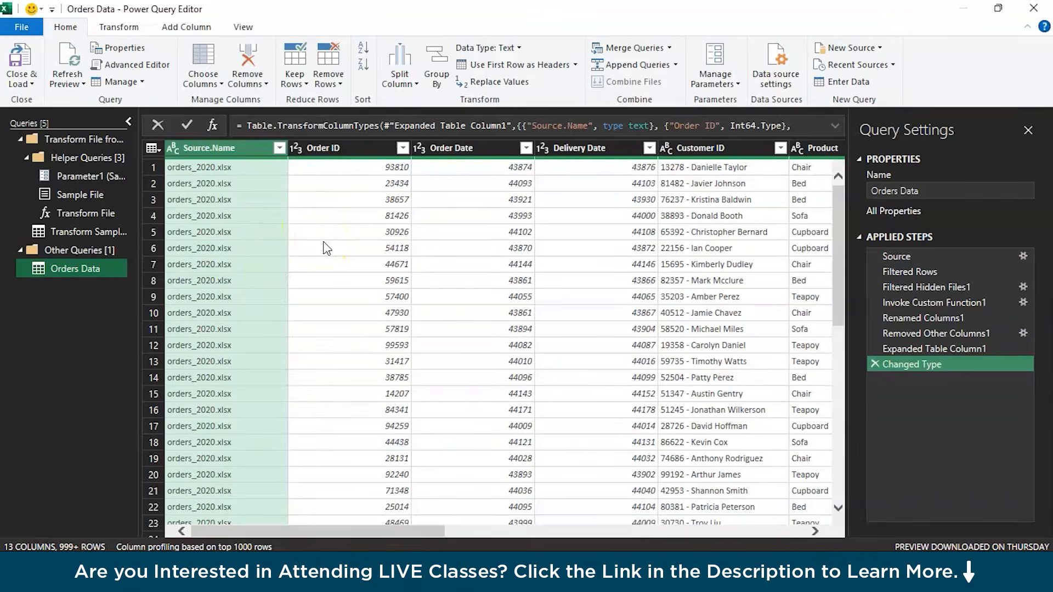
Examine the combined Orders Data table, from the source file names across the order, date, customer and product columns.
scroll(327, 248, "right", 3)
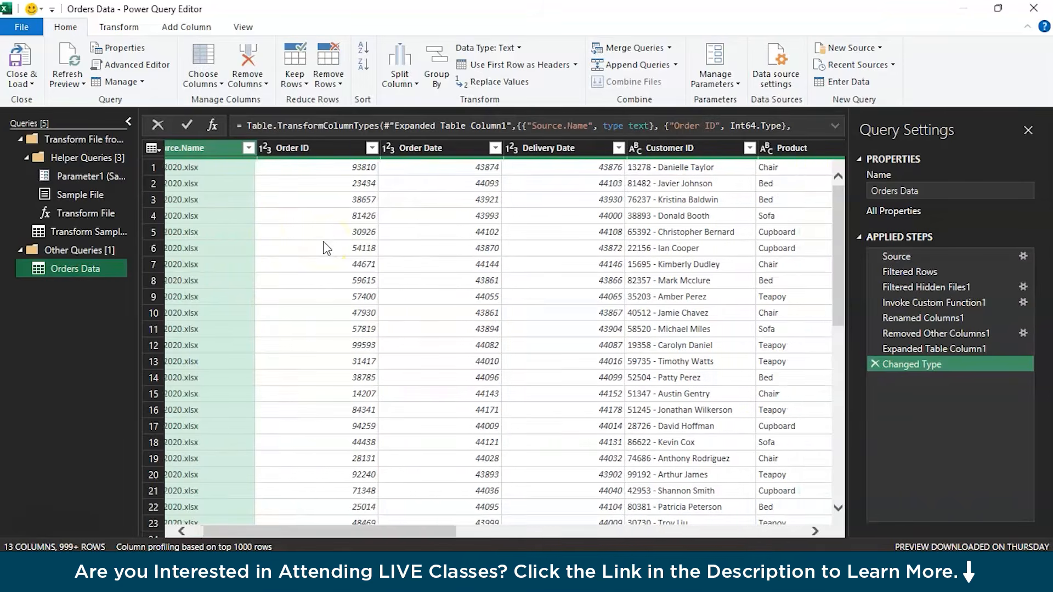
scroll(327, 249, "left", 3)
left_click(226, 153)
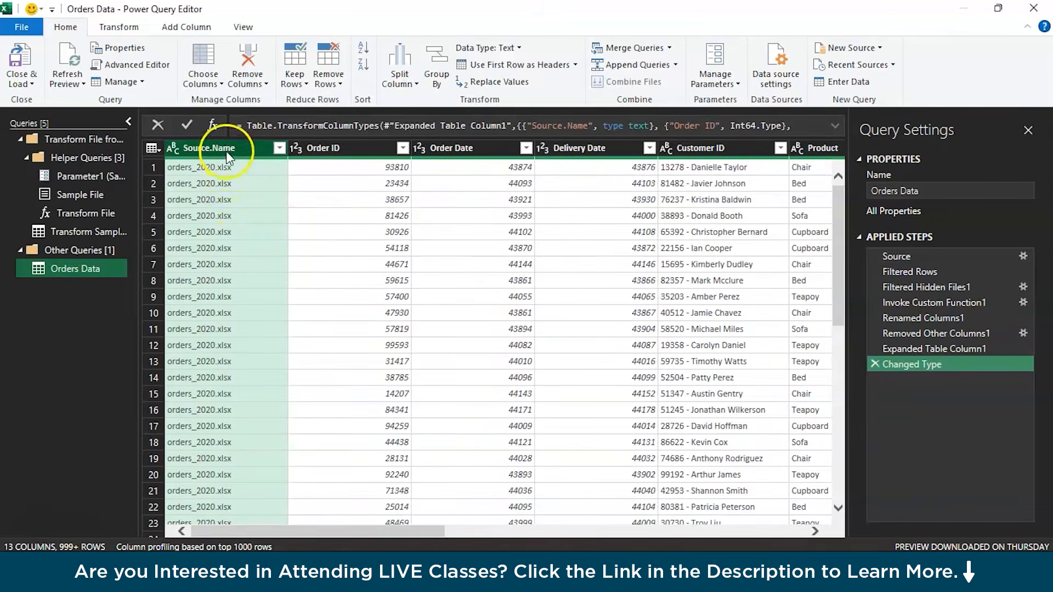
left_click(228, 217)
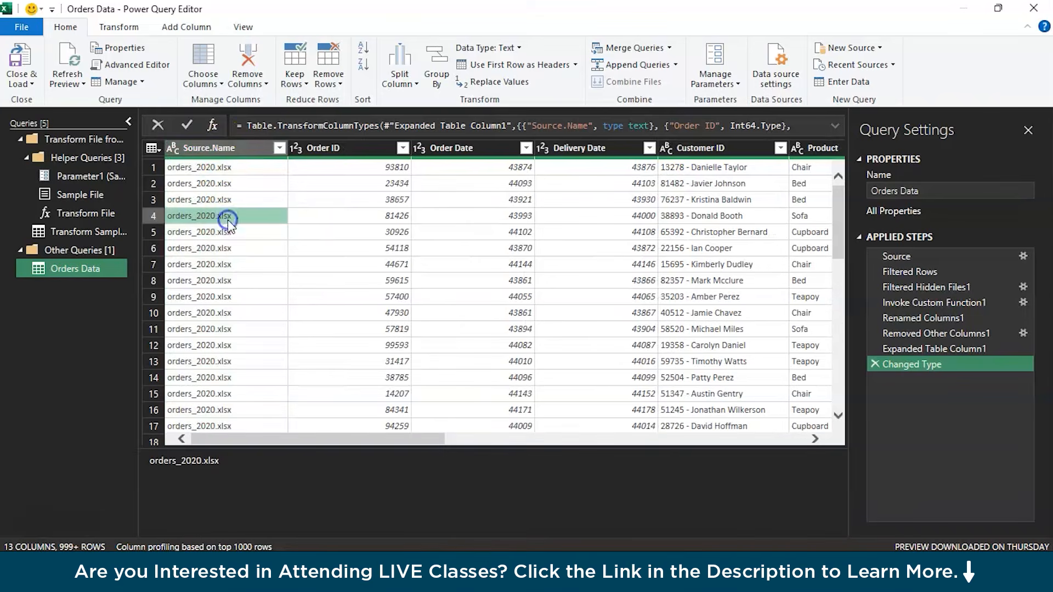
left_click(329, 230)
scroll(329, 228, "right", 2)
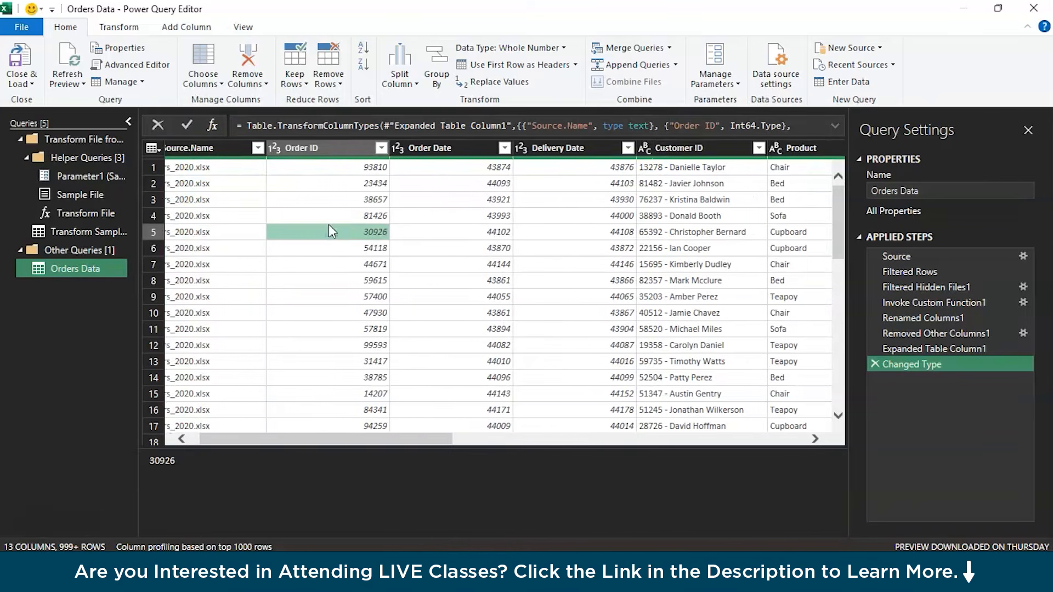
scroll(328, 225, "right", 1)
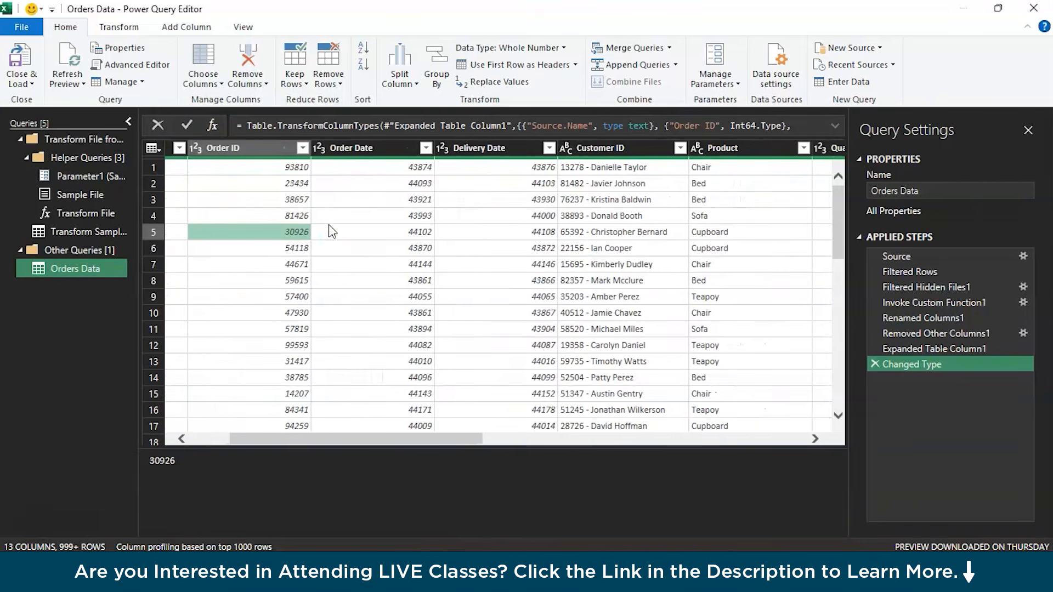
scroll(328, 225, "right", 2)
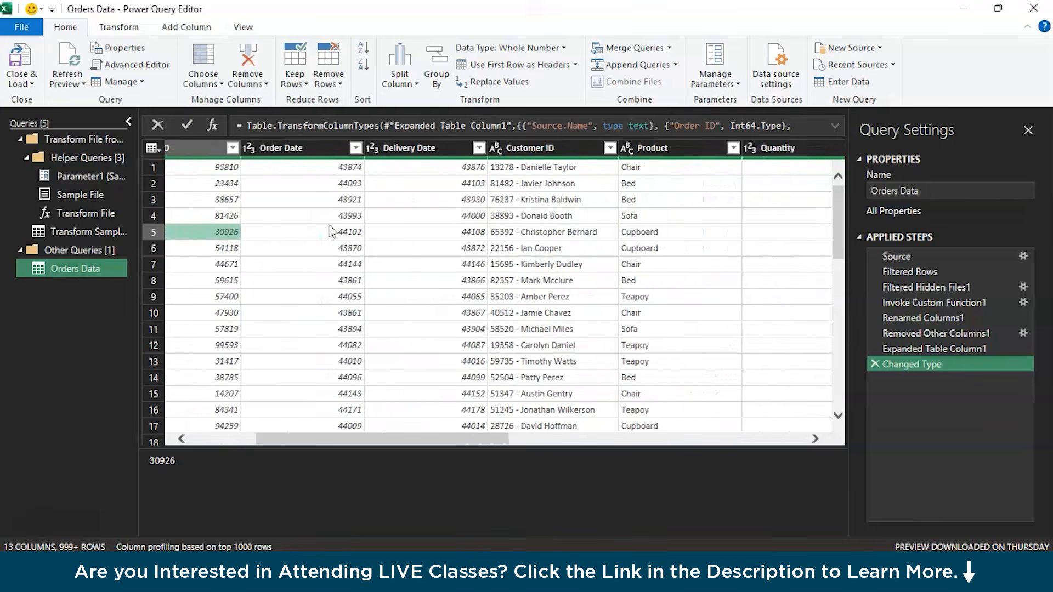
scroll(328, 225, "left", 3)
Change the Order ID and Order Date columns to the Date type, replacing the current type conversion.
left_click(278, 156)
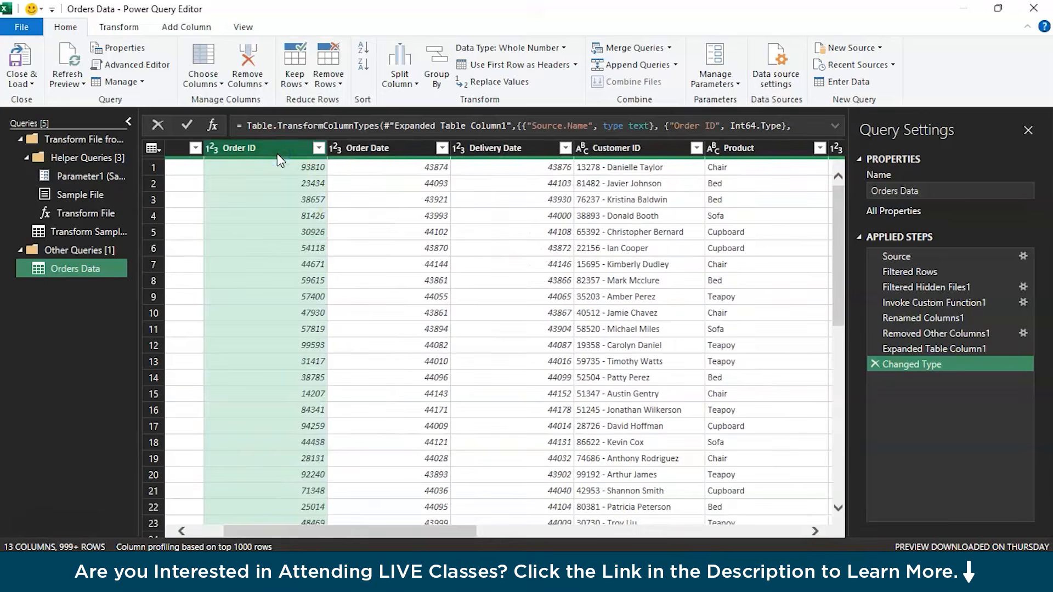
left_click(360, 145, "ctrl")
right_click(361, 145)
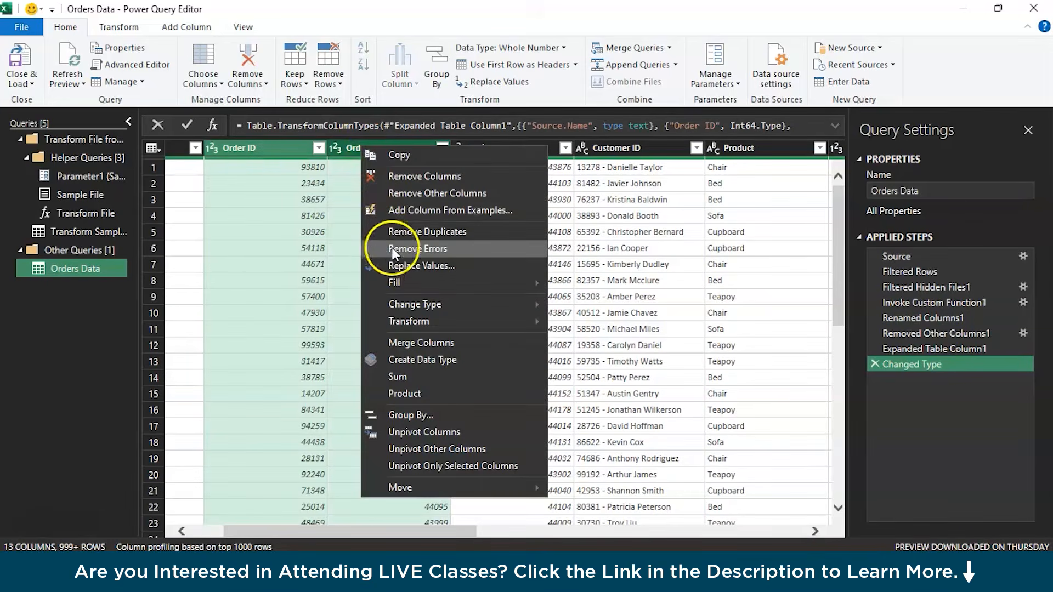
mouse_move(407, 298)
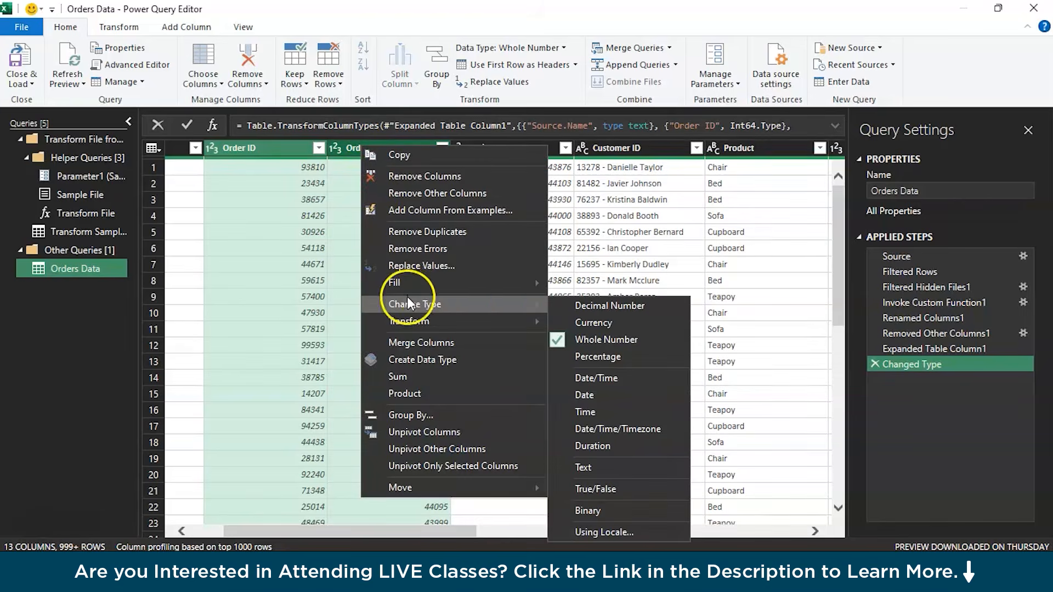
left_click(581, 393)
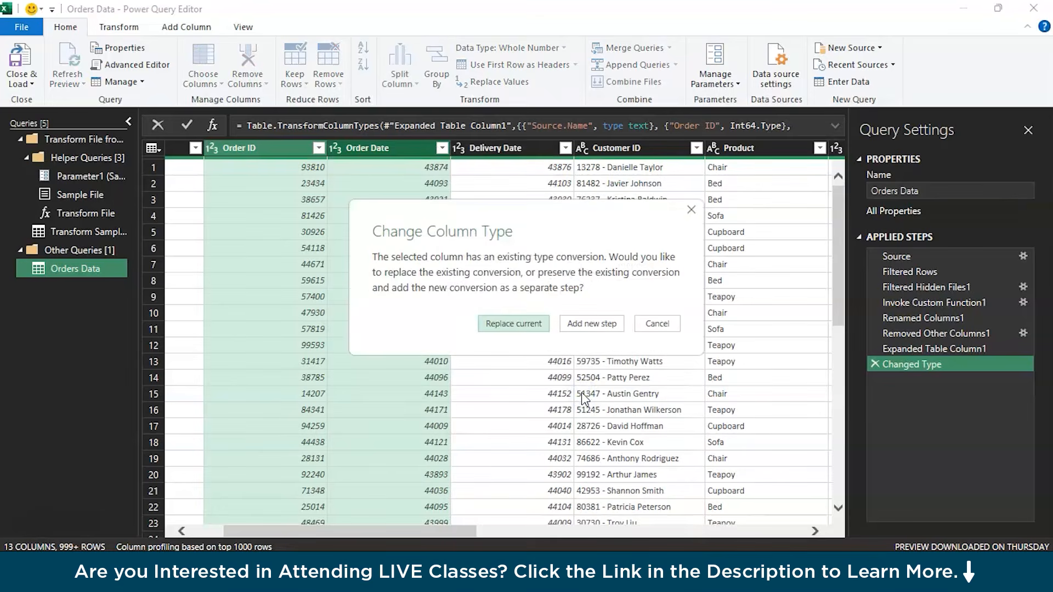
left_click(513, 323)
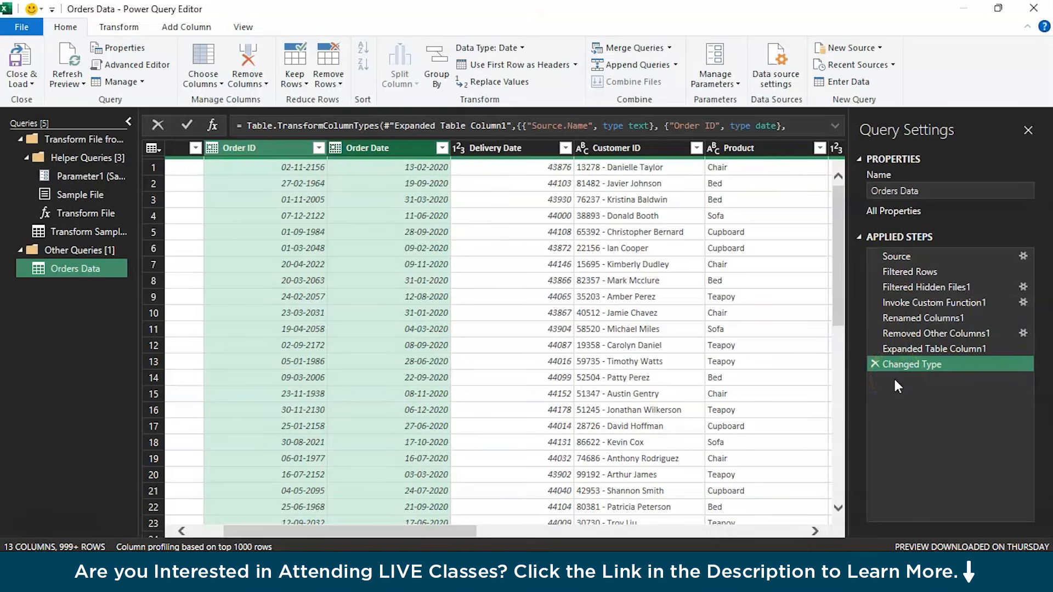
Change the Delivery Date column to the Date type within the current conversion step and check the converted values.
left_click(522, 154)
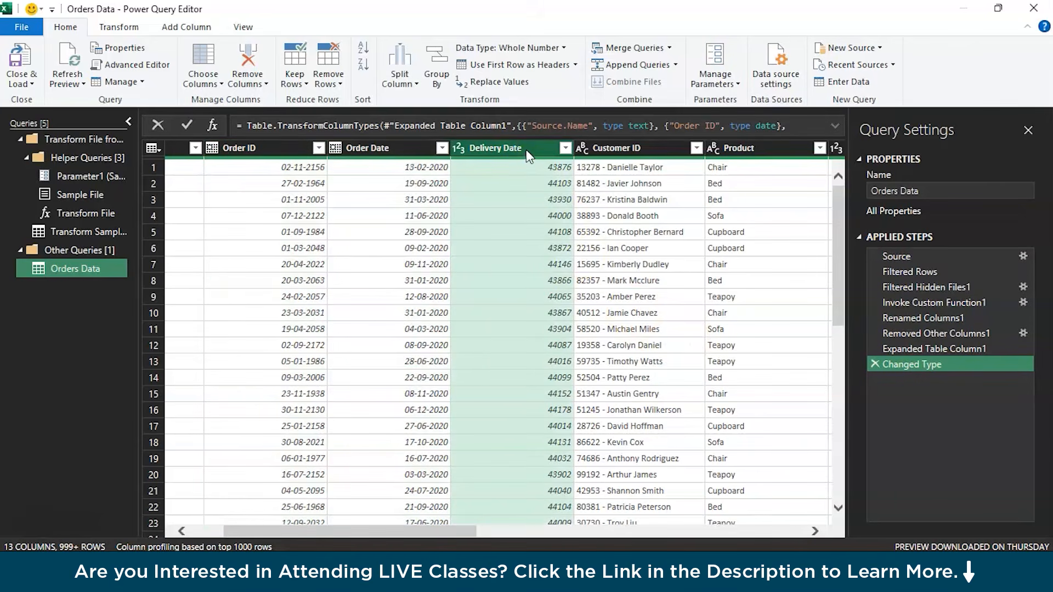
right_click(527, 151)
mouse_move(565, 295)
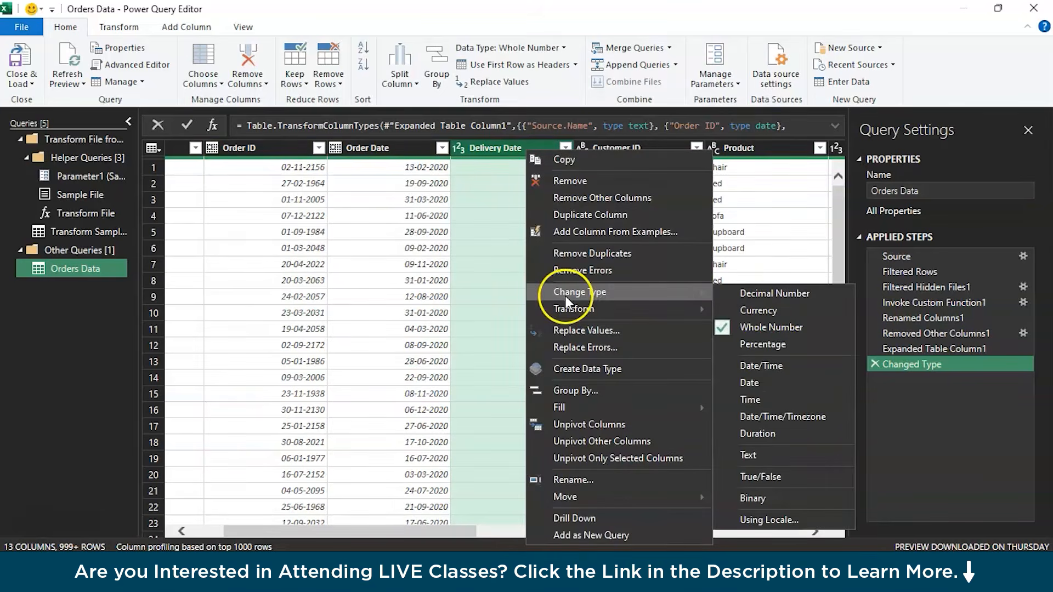
left_click(762, 382)
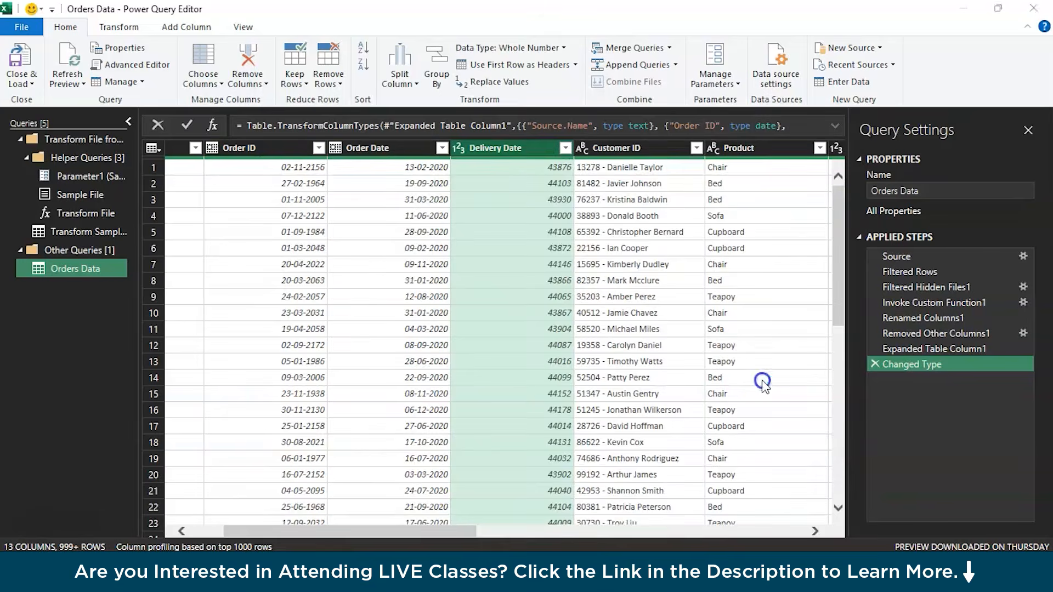
left_click(480, 329)
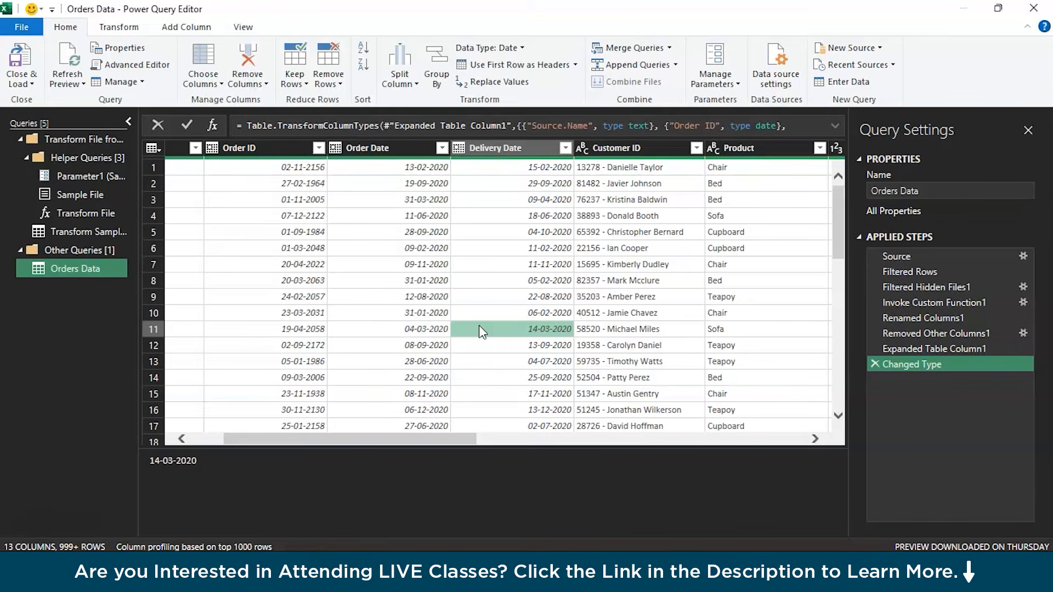
scroll(479, 325, "right", 3)
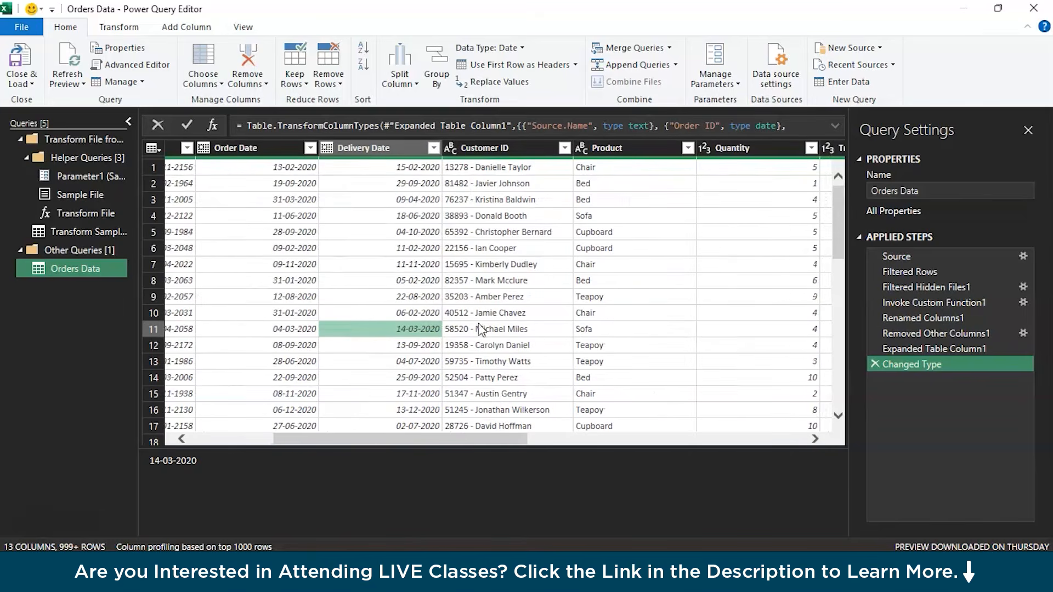
Split the Customer ID column by a custom hyphen delimiter at each occurrence.
left_click(496, 149)
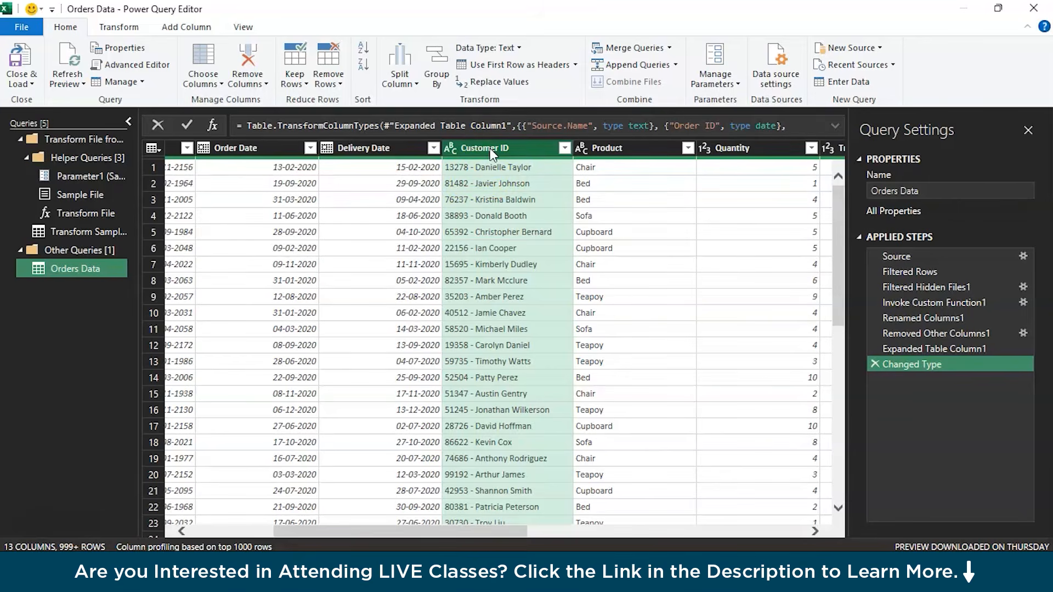
left_click(400, 76)
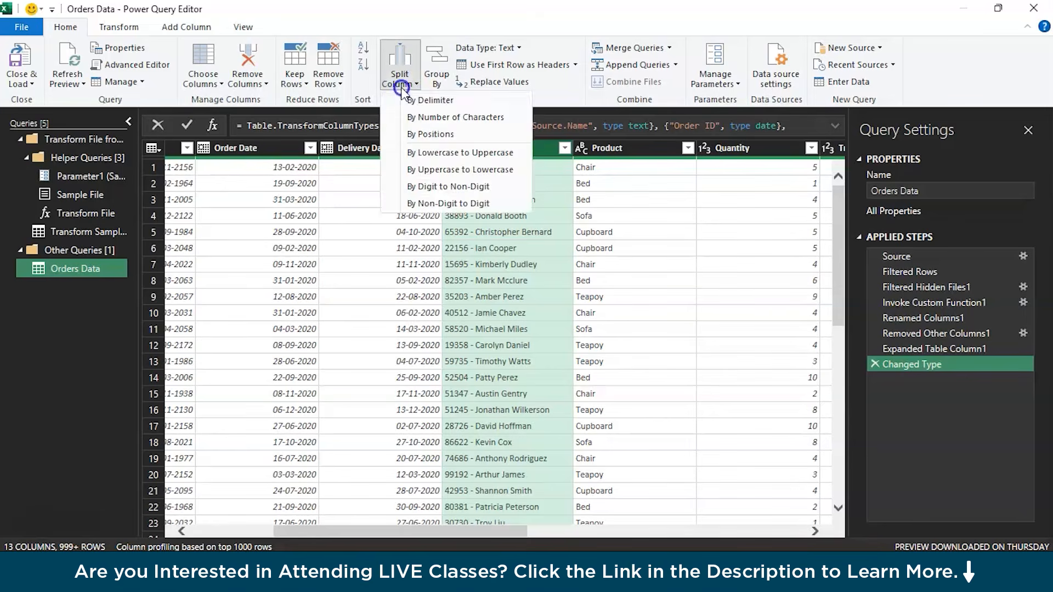
left_click(412, 101)
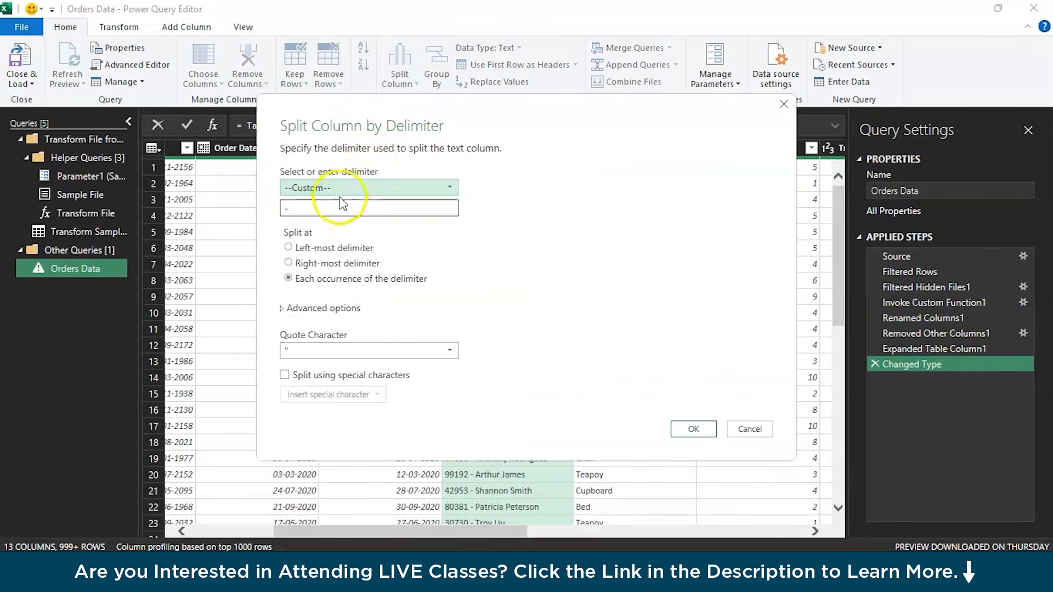
left_click(318, 211)
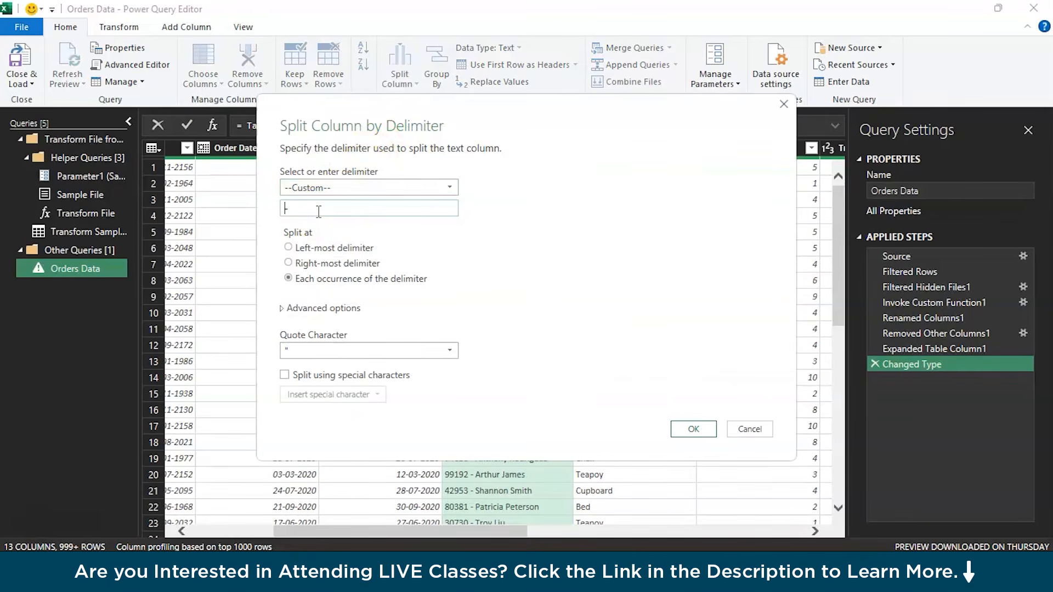
type("-")
left_click(679, 433)
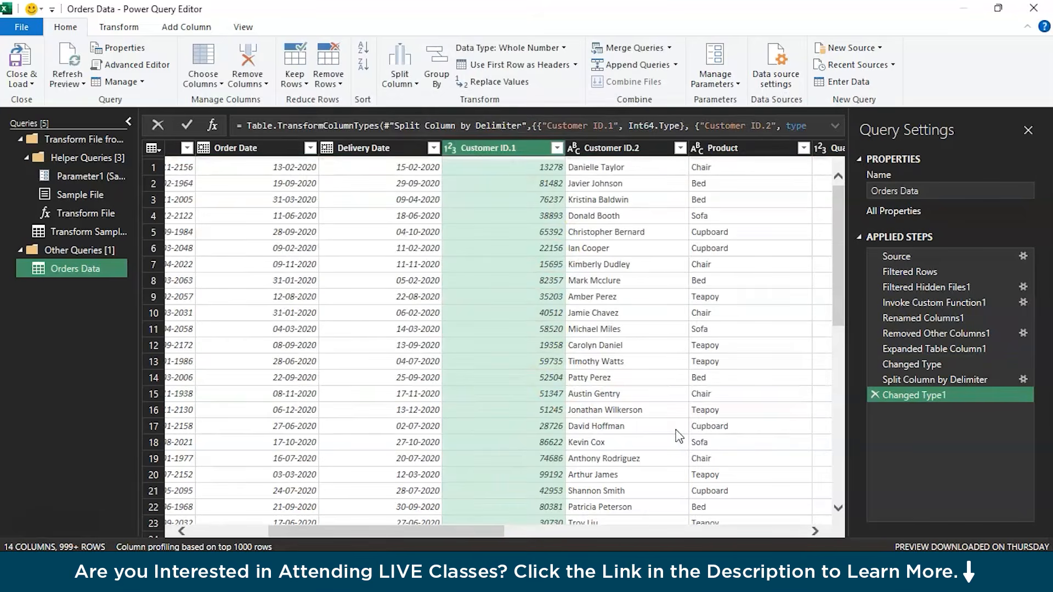
Rename the two split customer columns as Customer ID and Customer Name.
double_click(505, 149)
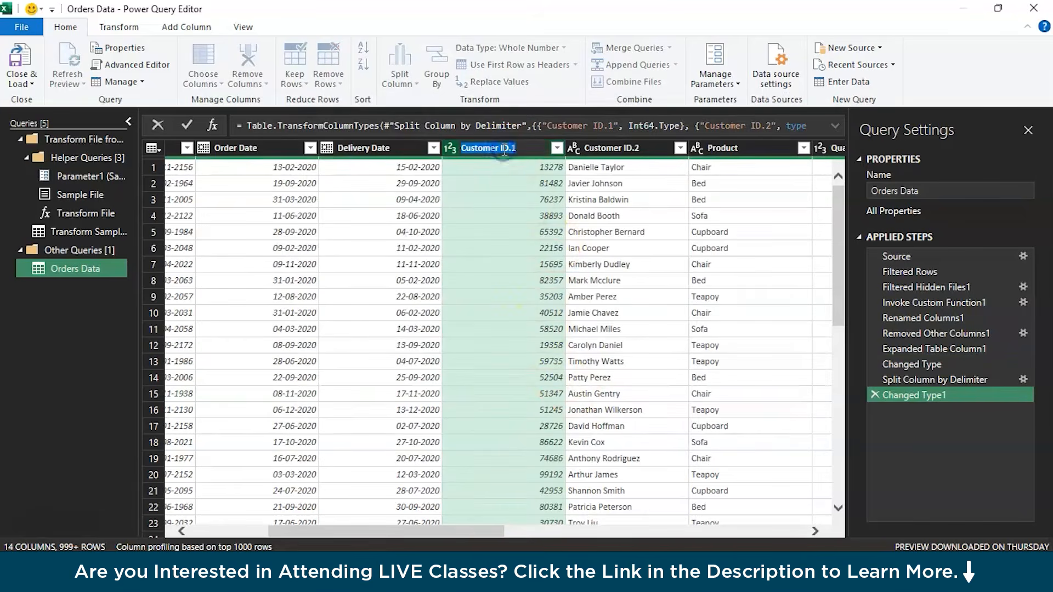
key("Right")
key("BackSpace")
key("BackSpace")
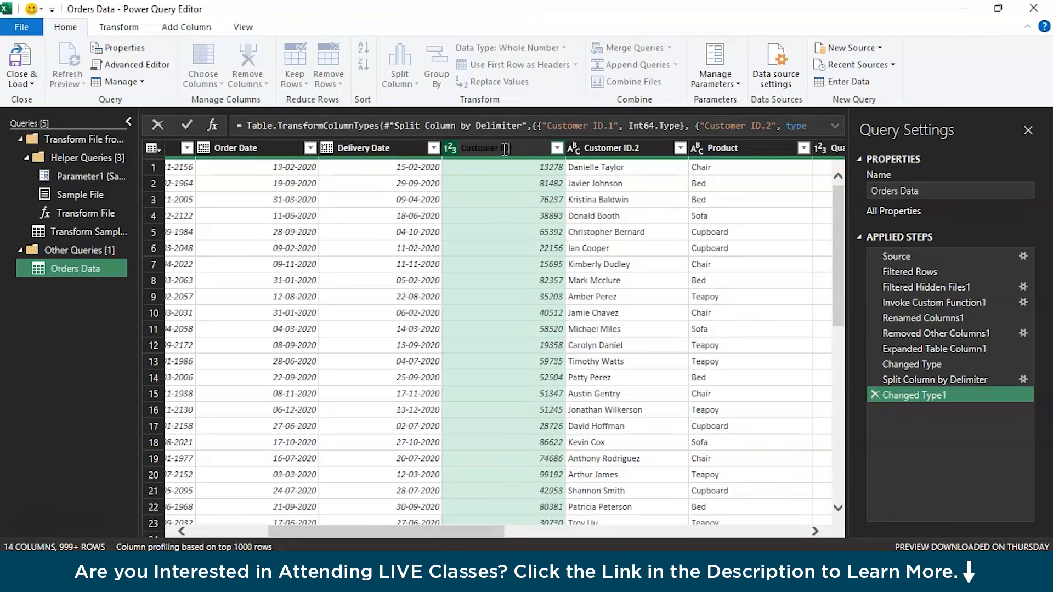
key("Return")
double_click(639, 147)
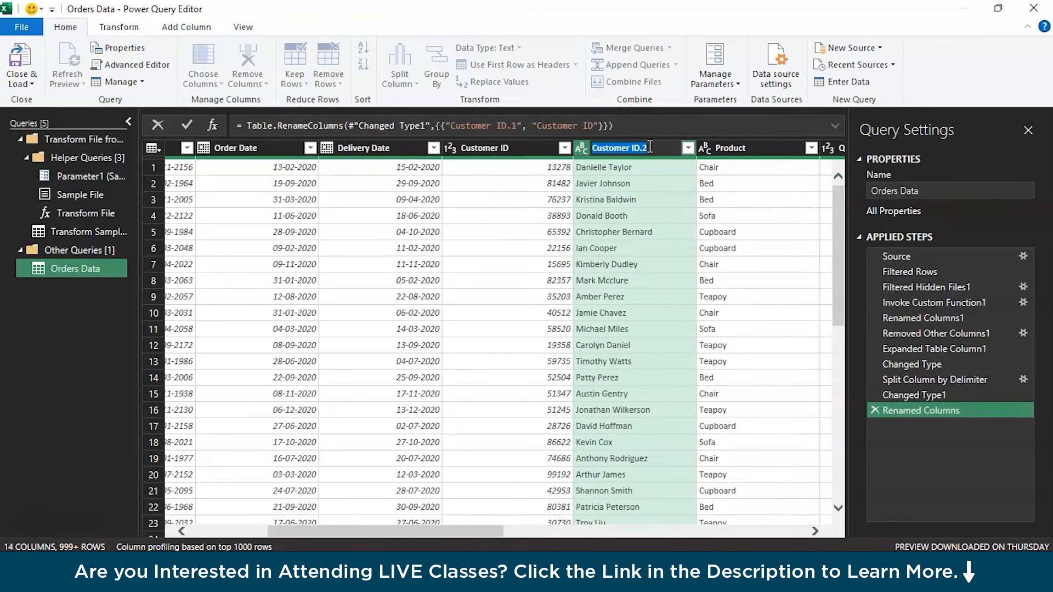
type("Customer Name")
left_click(751, 214)
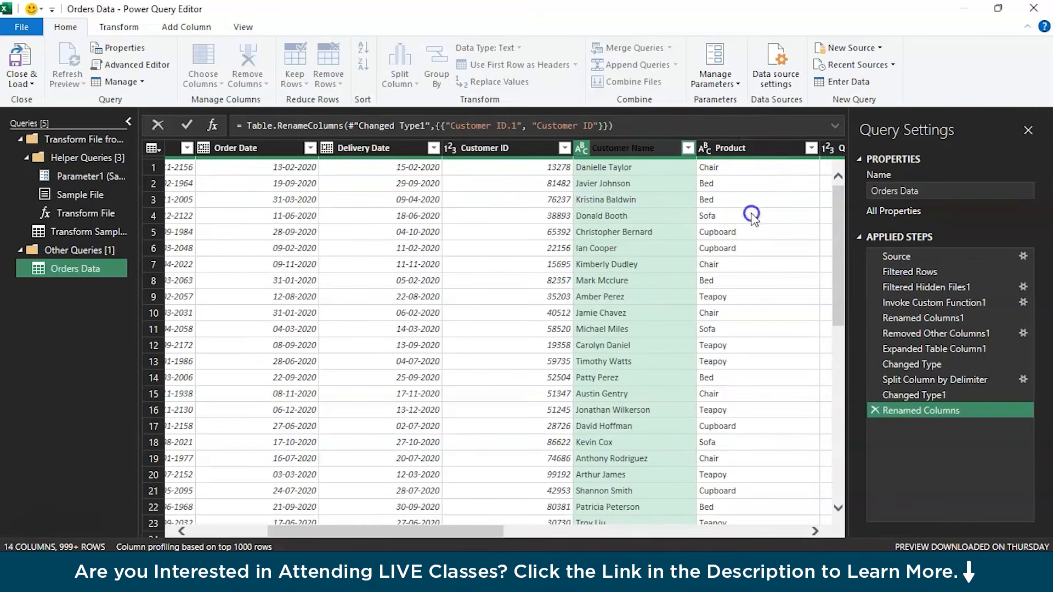
Filter the Order Status column to exclude Not-Delivered and Order-Cancelled, keeping Delivered and In-Transit orders.
scroll(754, 219, "right", 6)
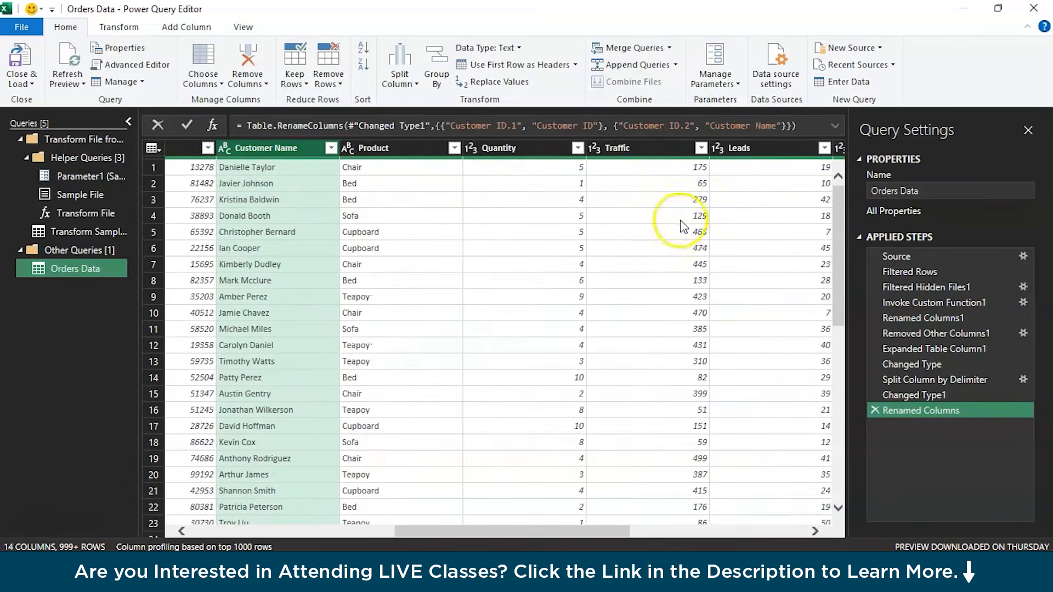
scroll(656, 238, "right", 4)
scroll(656, 241, "right", 4)
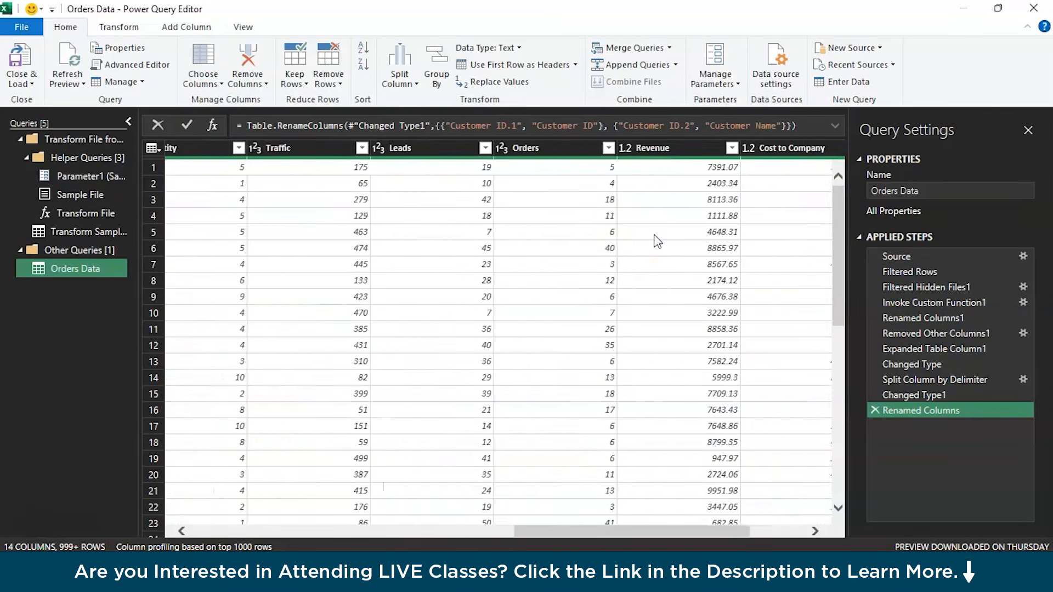
scroll(657, 241, "right", 4)
scroll(657, 241, "right", 2)
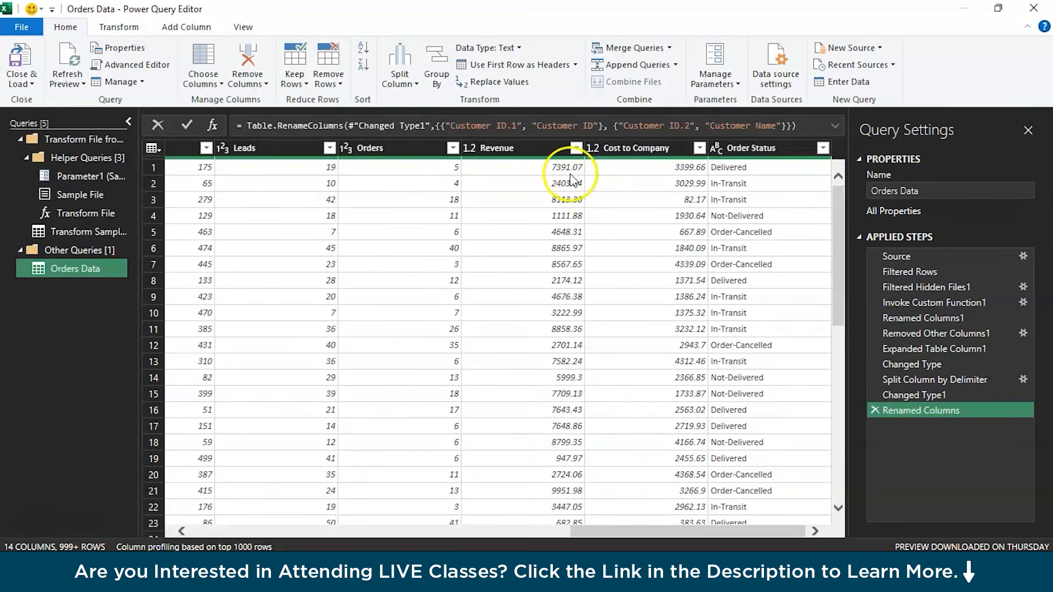
left_click(545, 144)
left_click(612, 154)
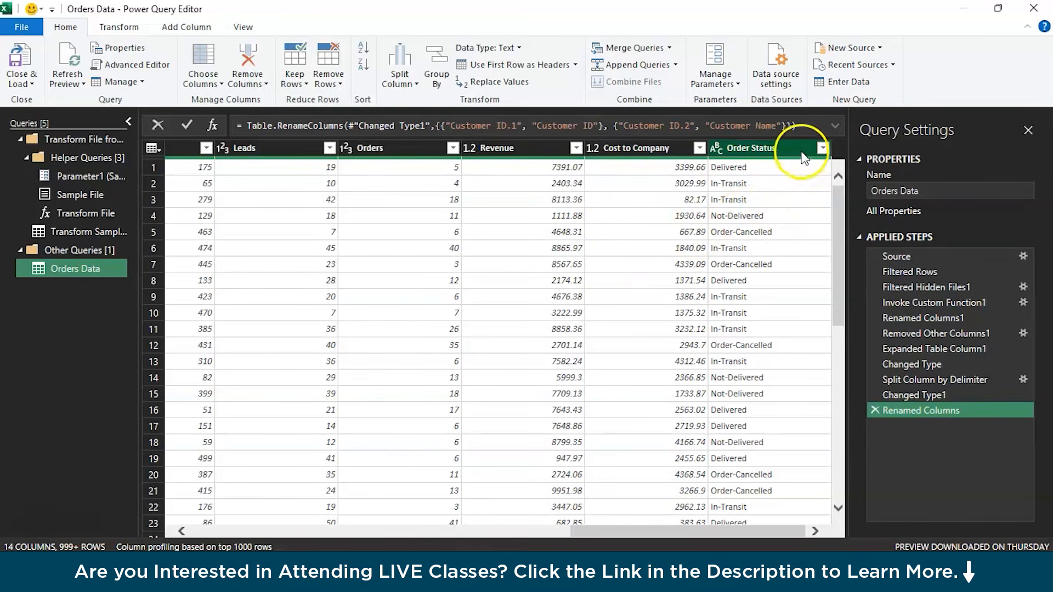
left_click(822, 149)
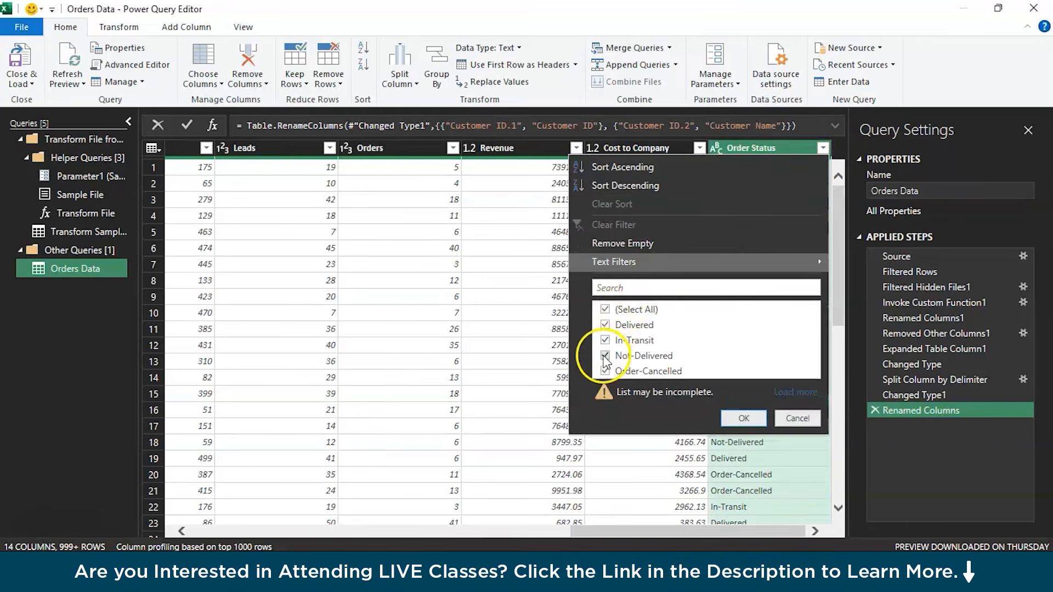
left_click(604, 357)
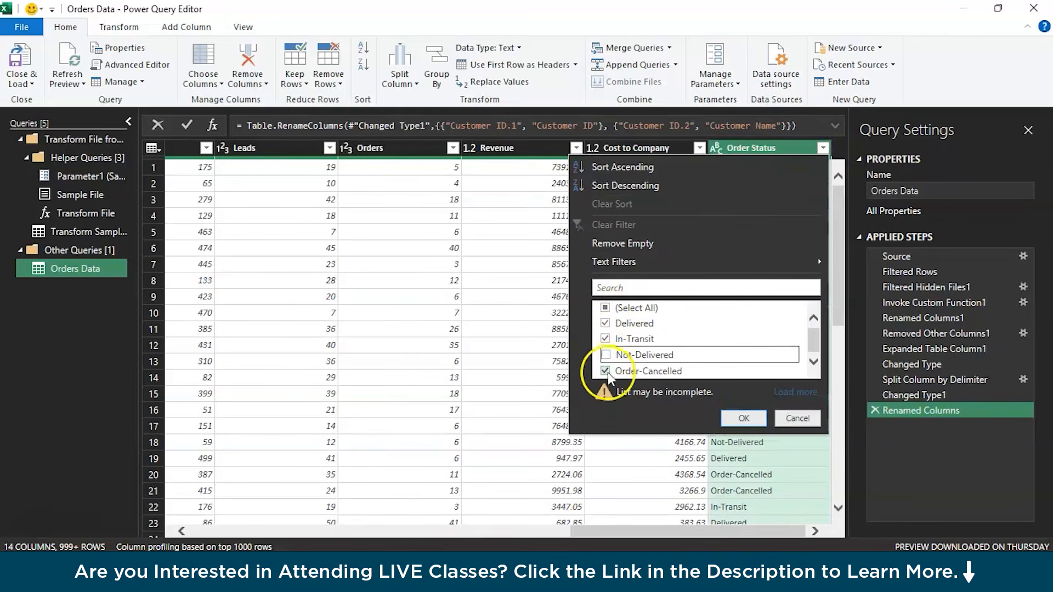
left_click(605, 371)
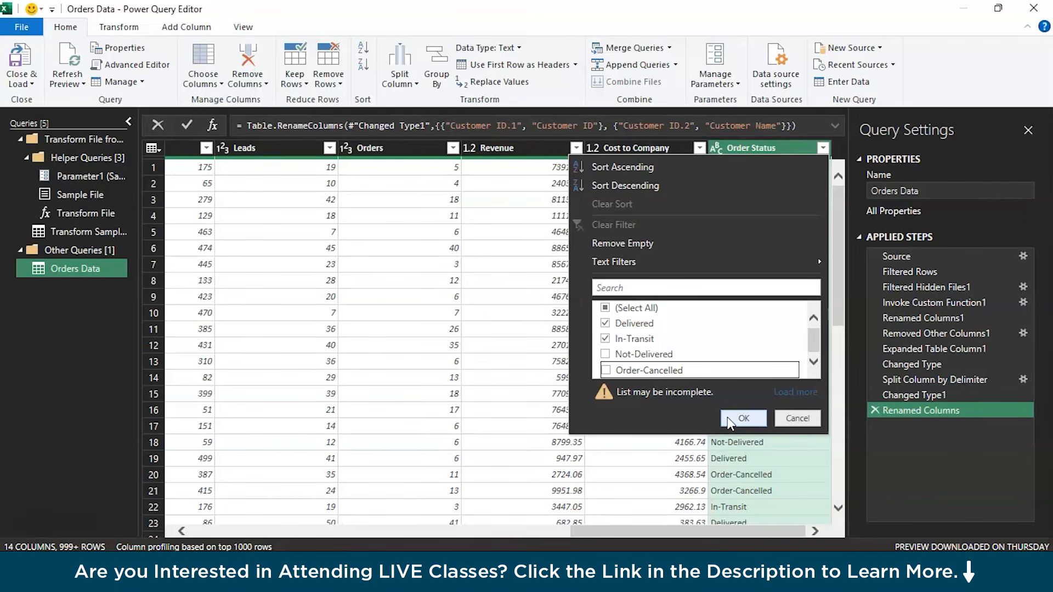
left_click(746, 418)
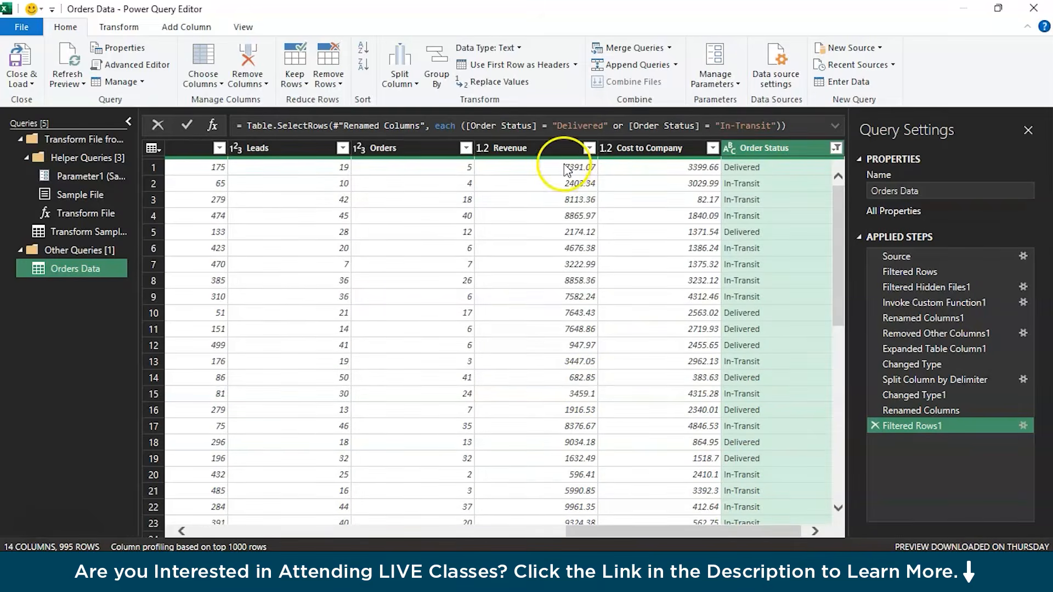
Add a column that subtracts Cost to Company from Revenue.
left_click(534, 151)
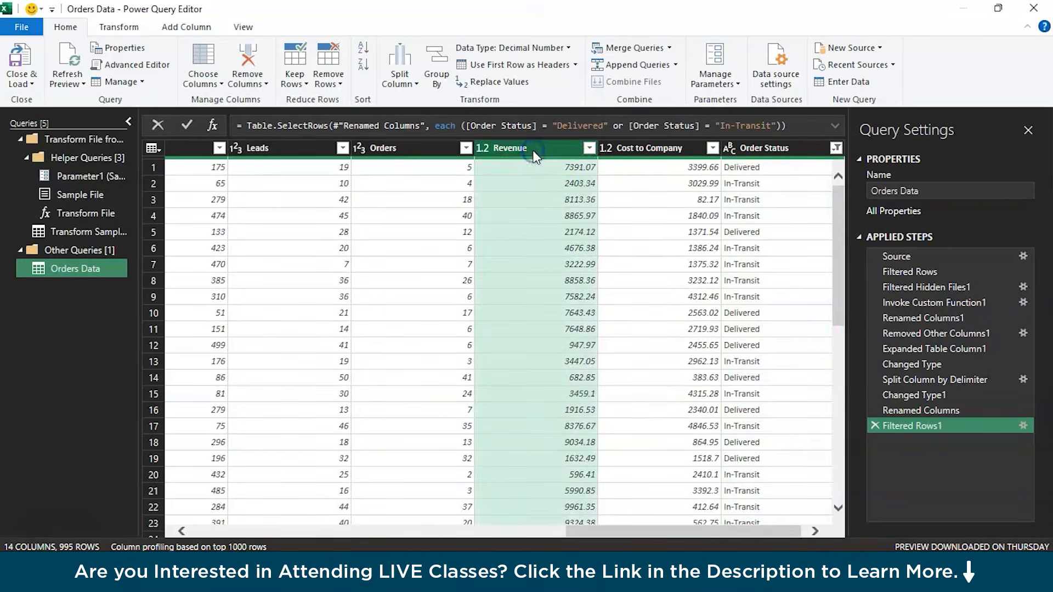
left_click(620, 147, "ctrl")
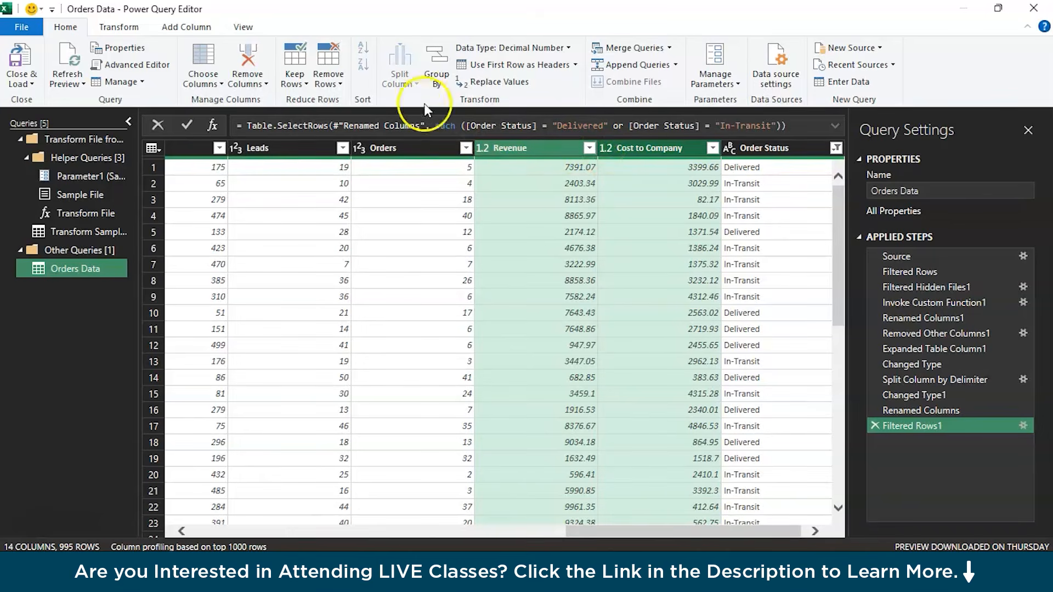
left_click(185, 26)
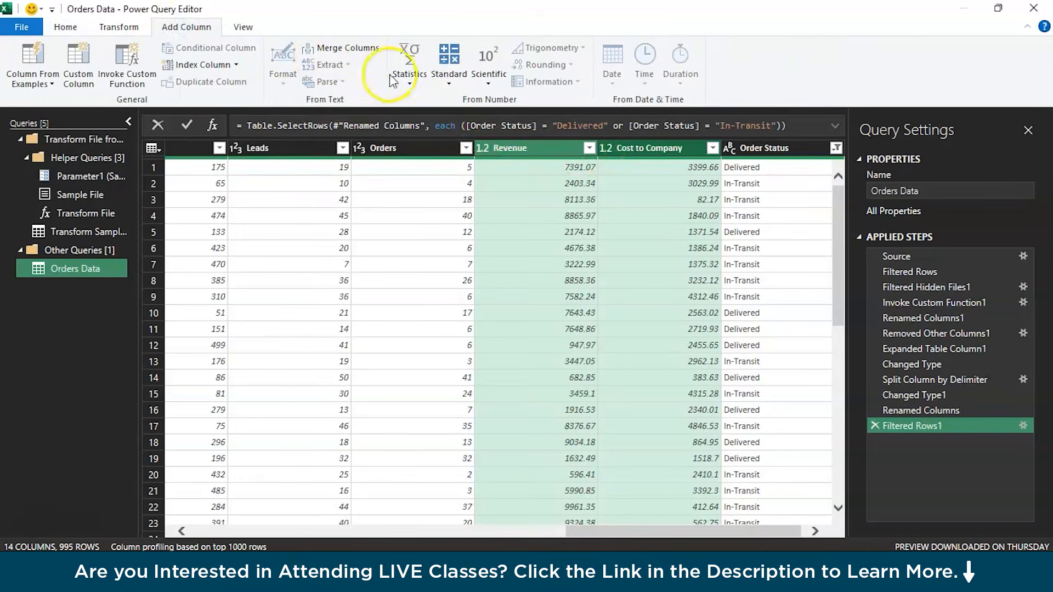
left_click(439, 75)
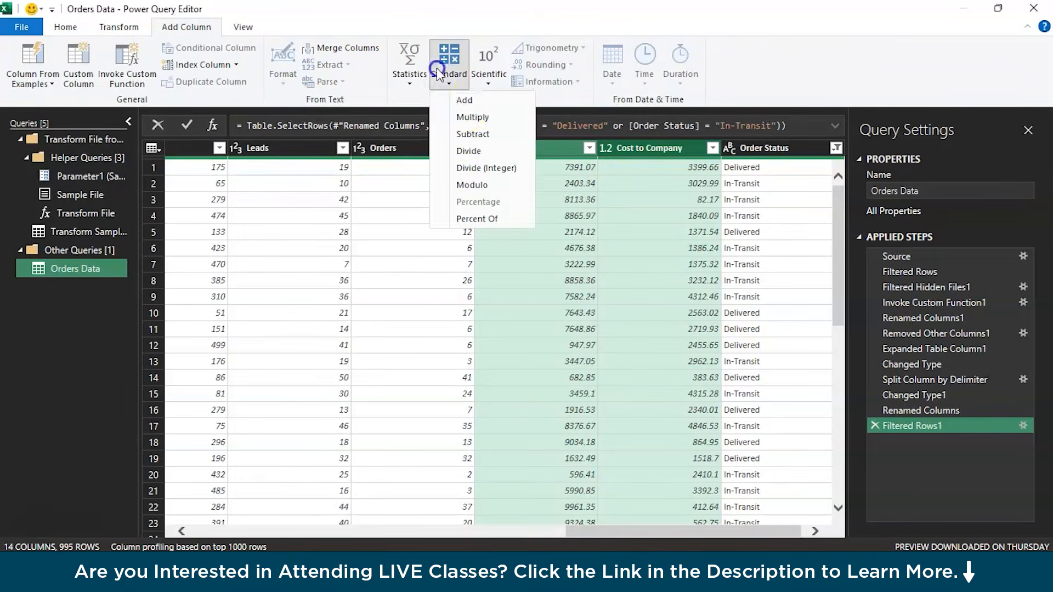
left_click(468, 137)
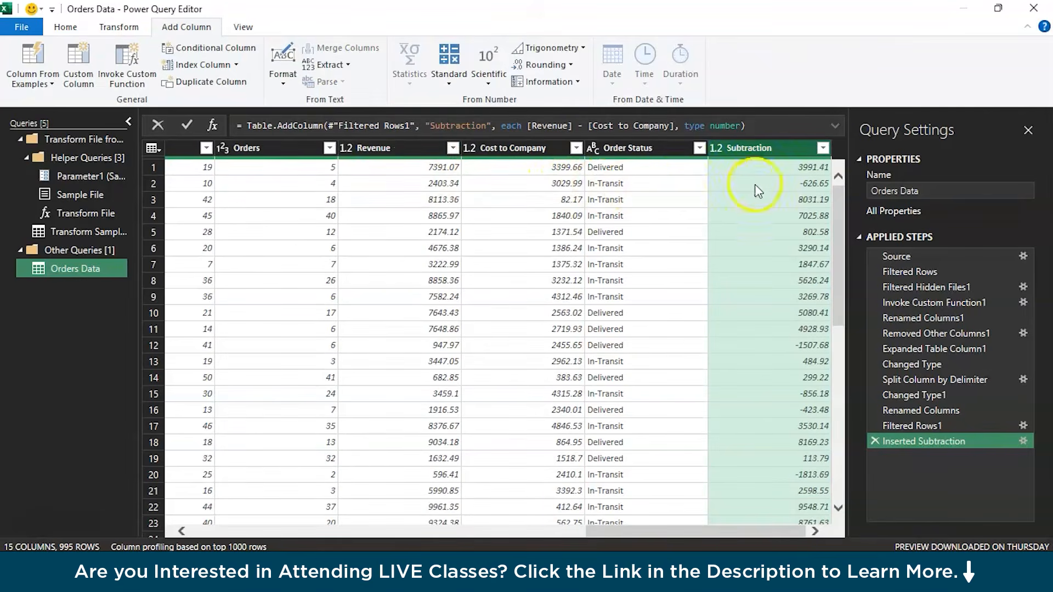
Rename the new subtraction column as Profit and move it between Cost to Company and Order Status.
double_click(735, 148)
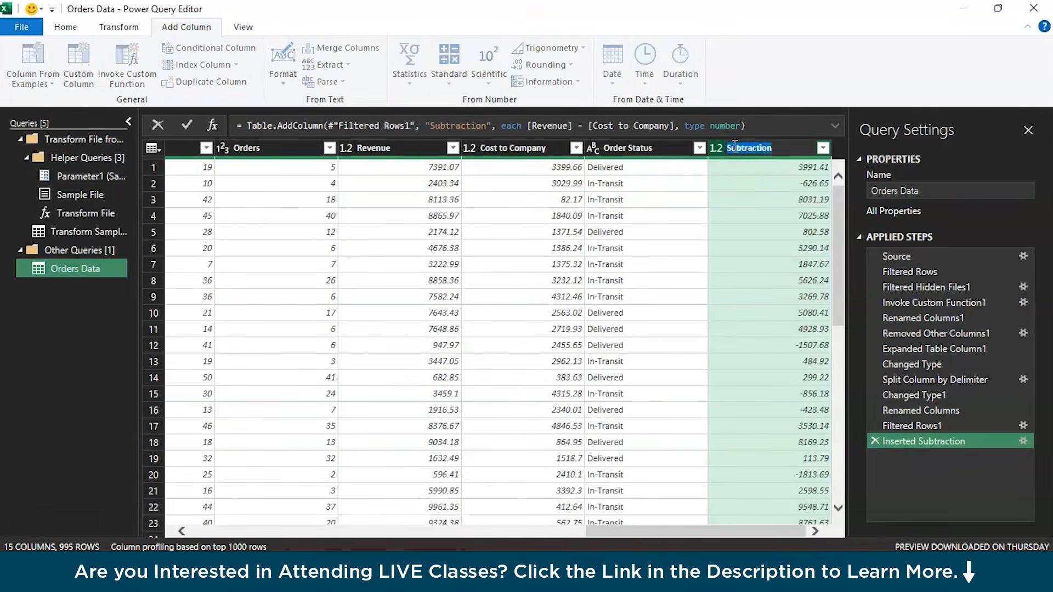
key("BackSpace")
type("Profit")
key("Return")
left_click_drag(729, 219, 665, 149)
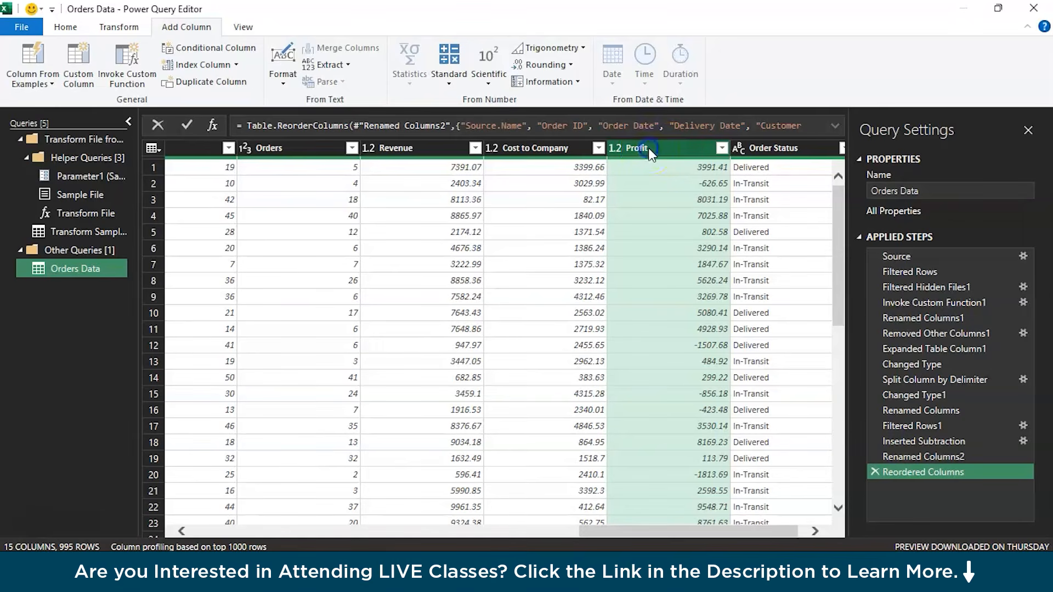
Change the Revenue, Cost to Company and Profit columns to the Currency type.
left_click(565, 154, "ctrl")
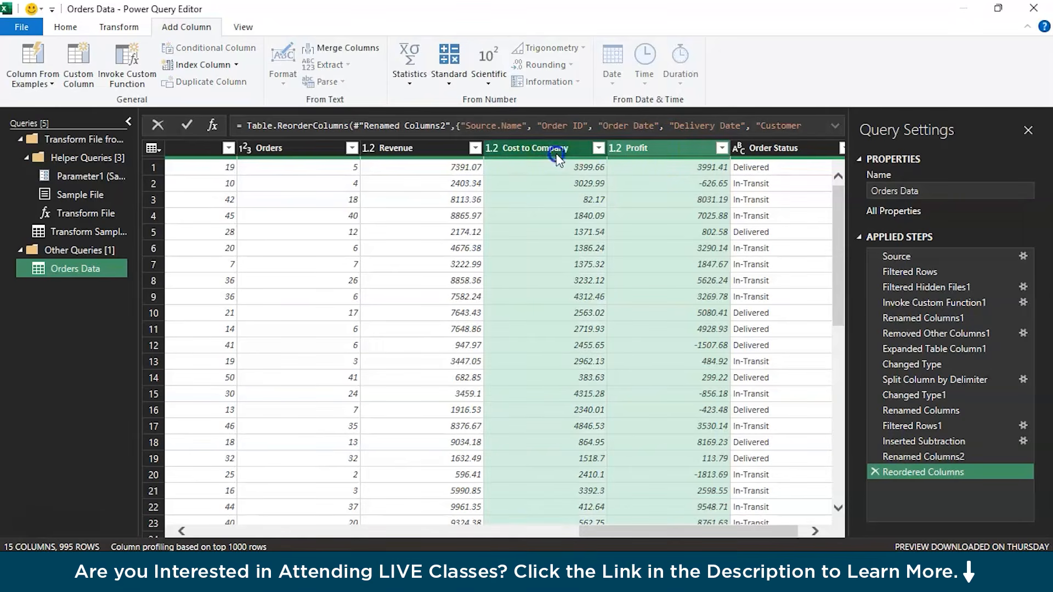
left_click(442, 152, "ctrl")
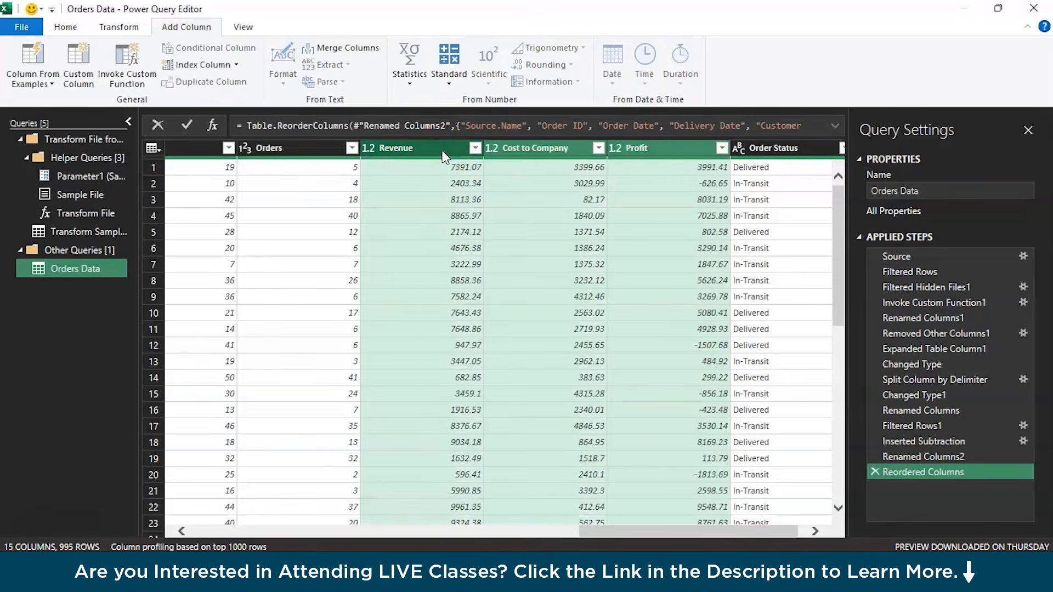
right_click(445, 146)
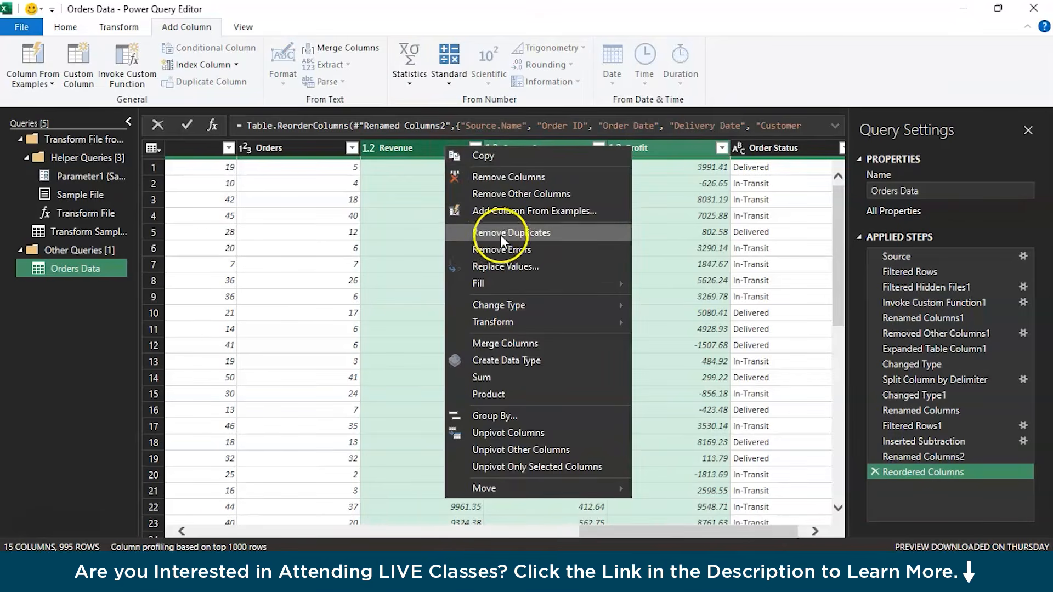
left_click(501, 305)
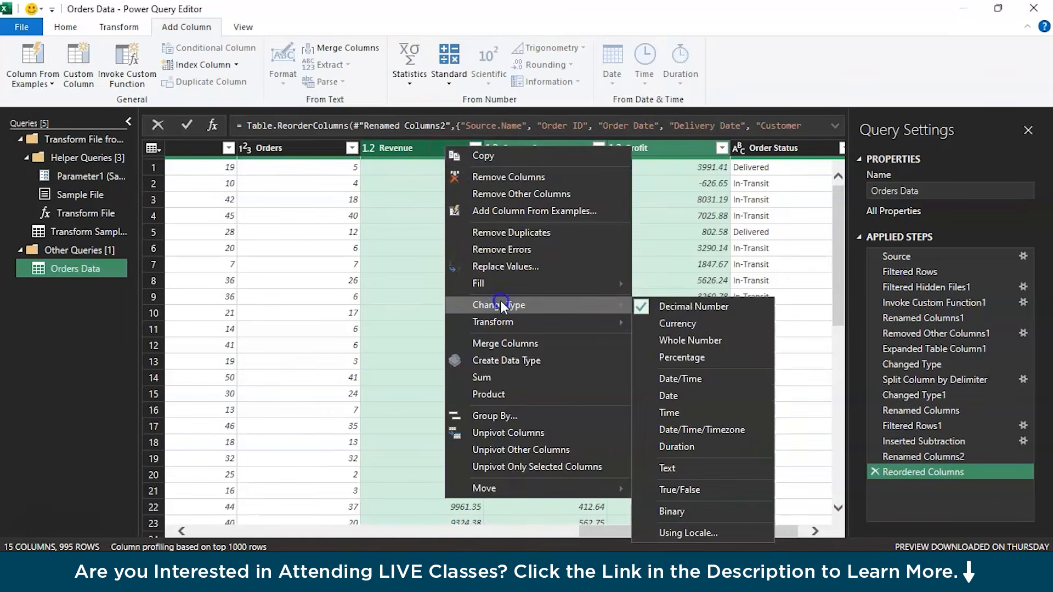
left_click(677, 326)
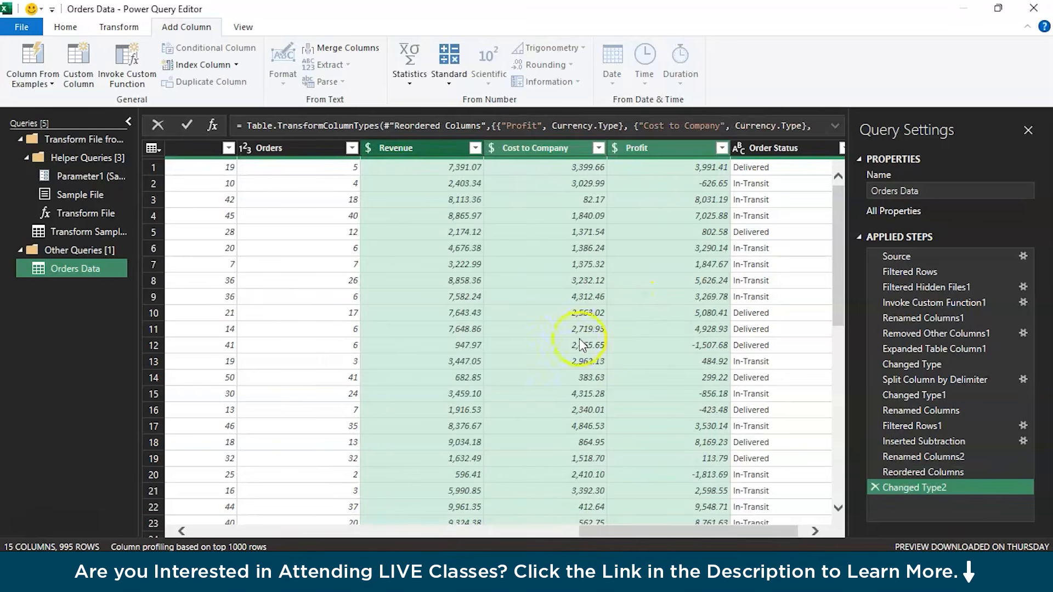
Remove the Source.Name column from the Orders Data query.
scroll(522, 344, "left", 8)
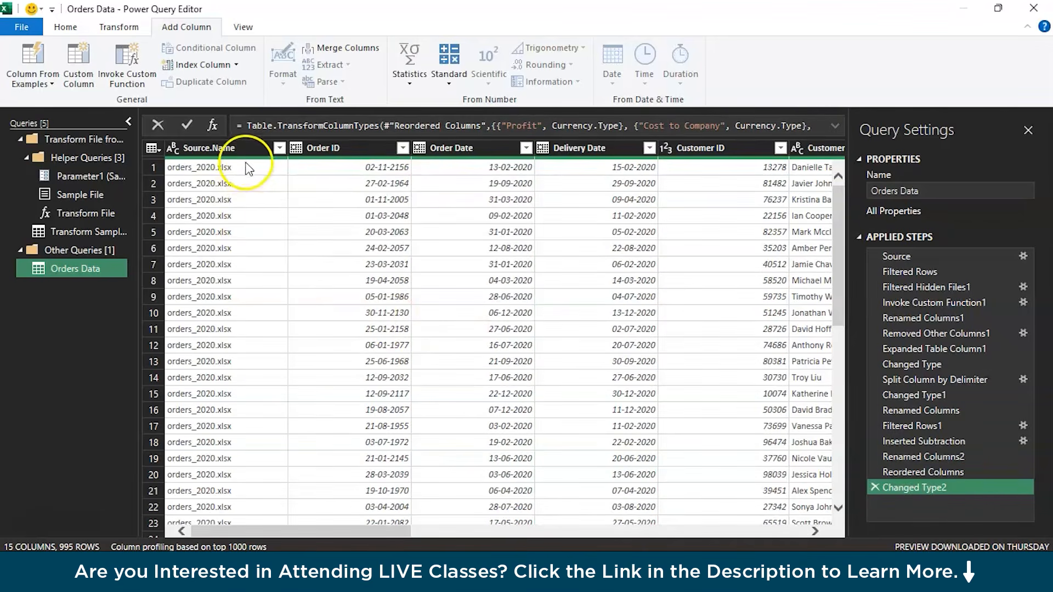
left_click(236, 148)
right_click(243, 145)
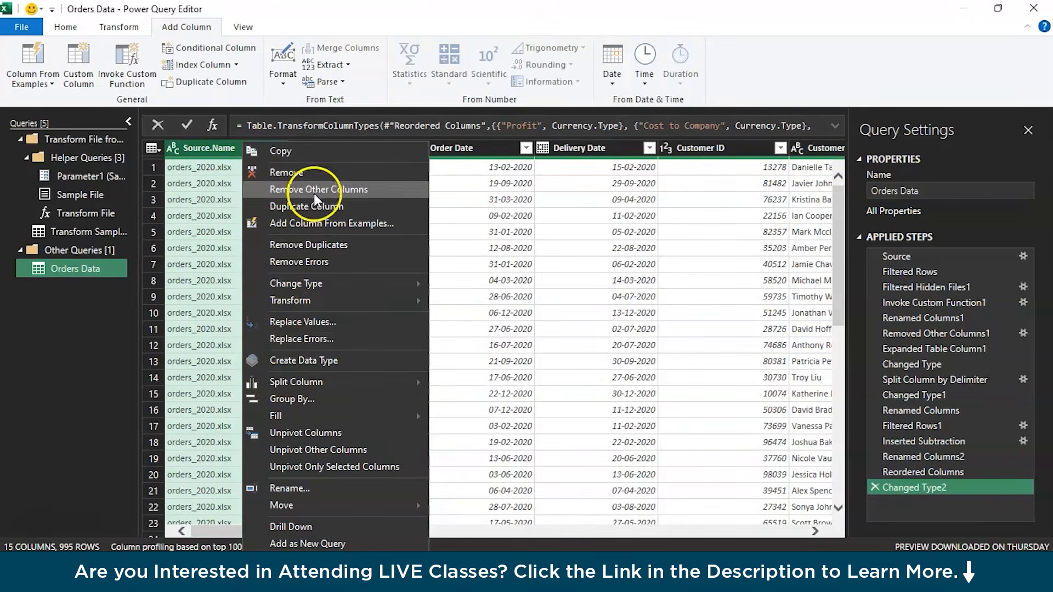
left_click(311, 175)
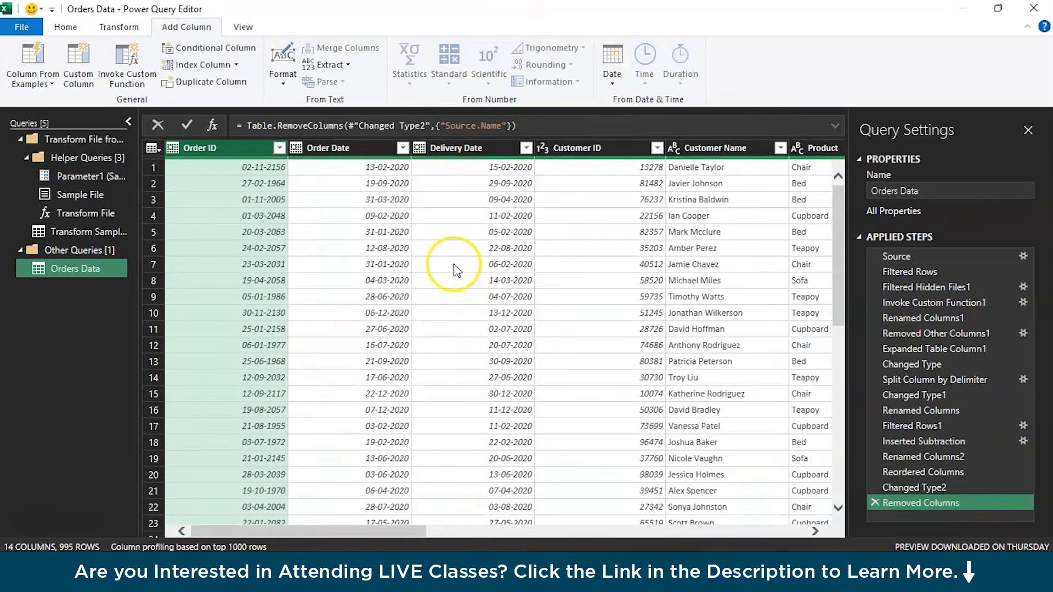
Change the Order ID column from dates to the Whole Number type.
scroll(454, 265, "right", 1)
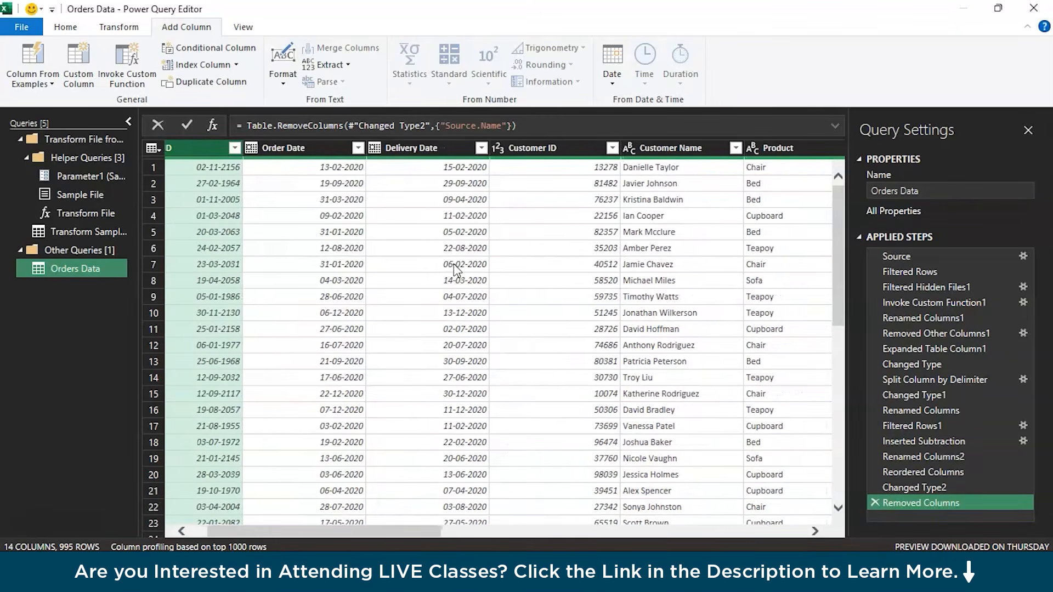
scroll(453, 264, "right", 2)
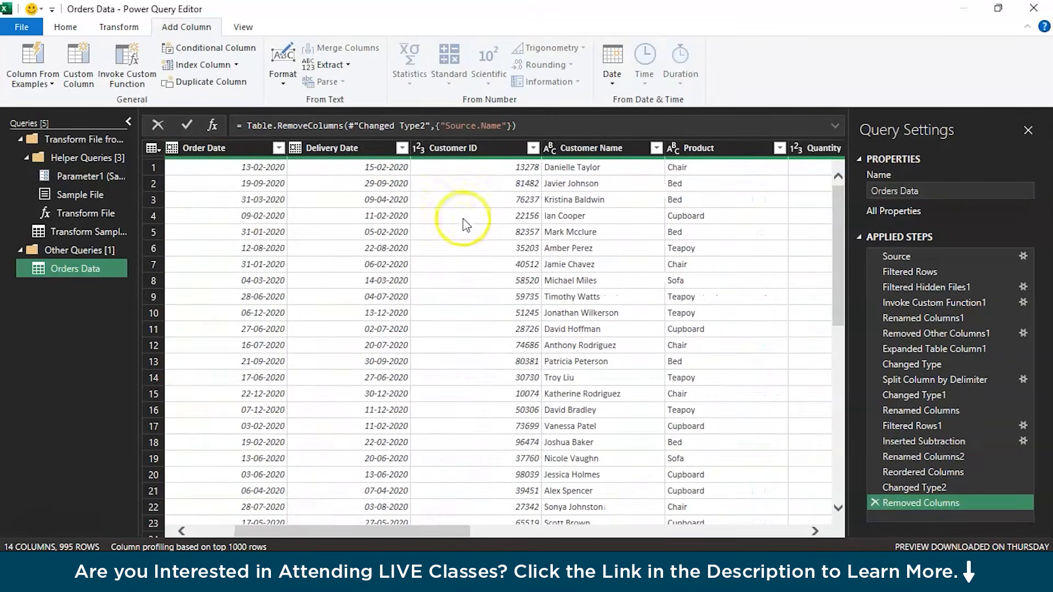
left_click(335, 153)
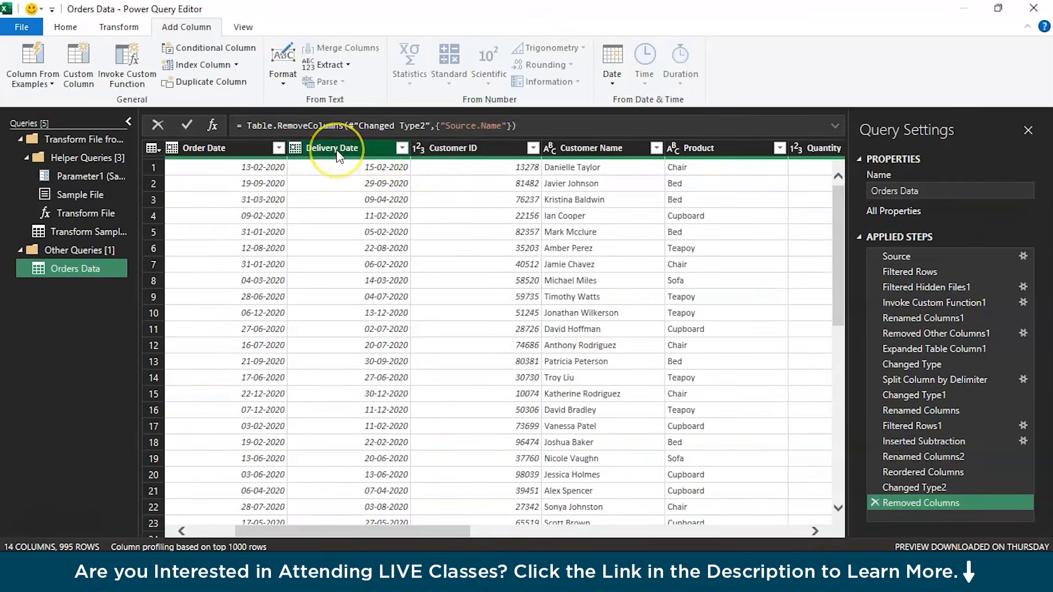
scroll(276, 177, "left", 3)
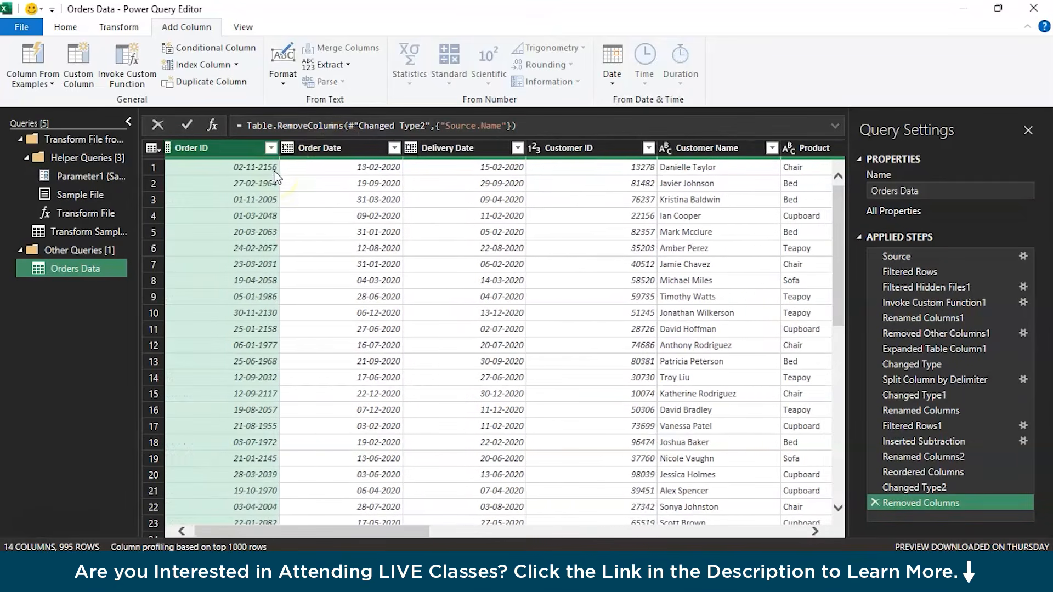
scroll(276, 176, "left", 1)
left_click(233, 149)
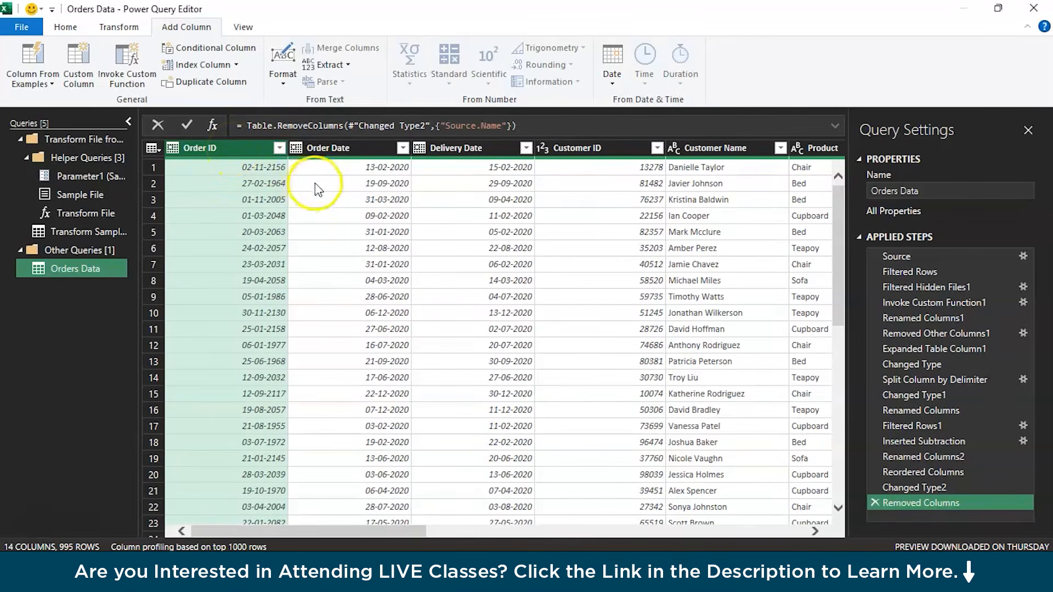
left_click(318, 186)
left_click(238, 150)
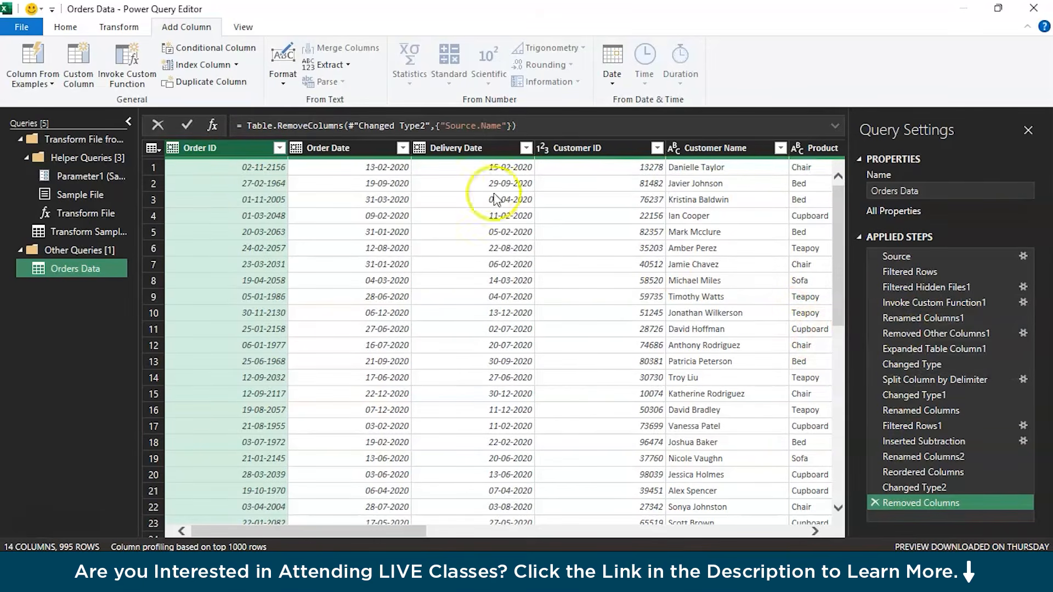
right_click(250, 150)
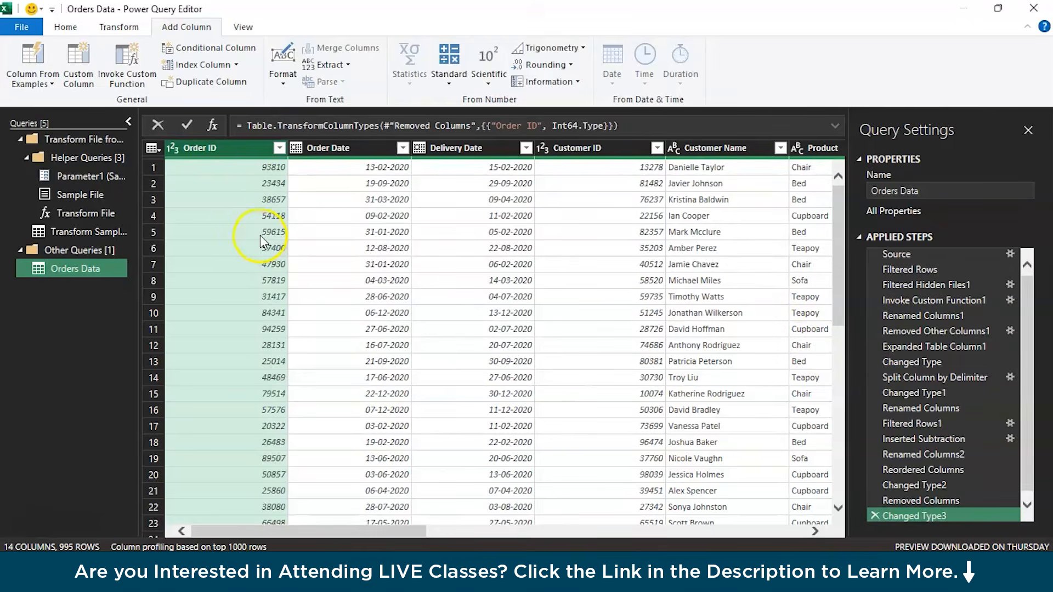
left_click(318, 245)
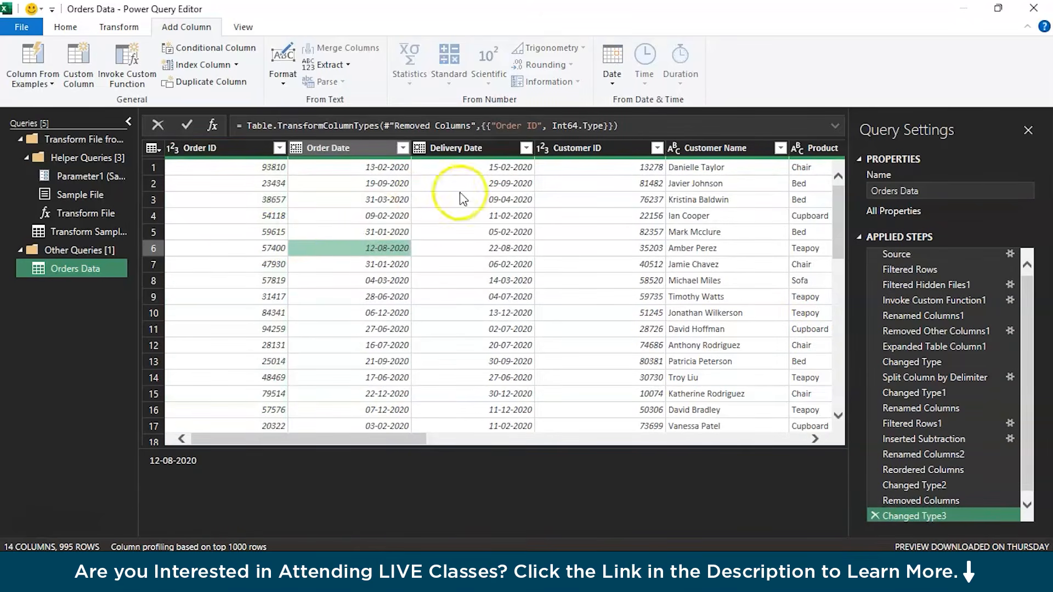
Add a column that subtracts Order Date from Delivery Date in days.
left_click(450, 148)
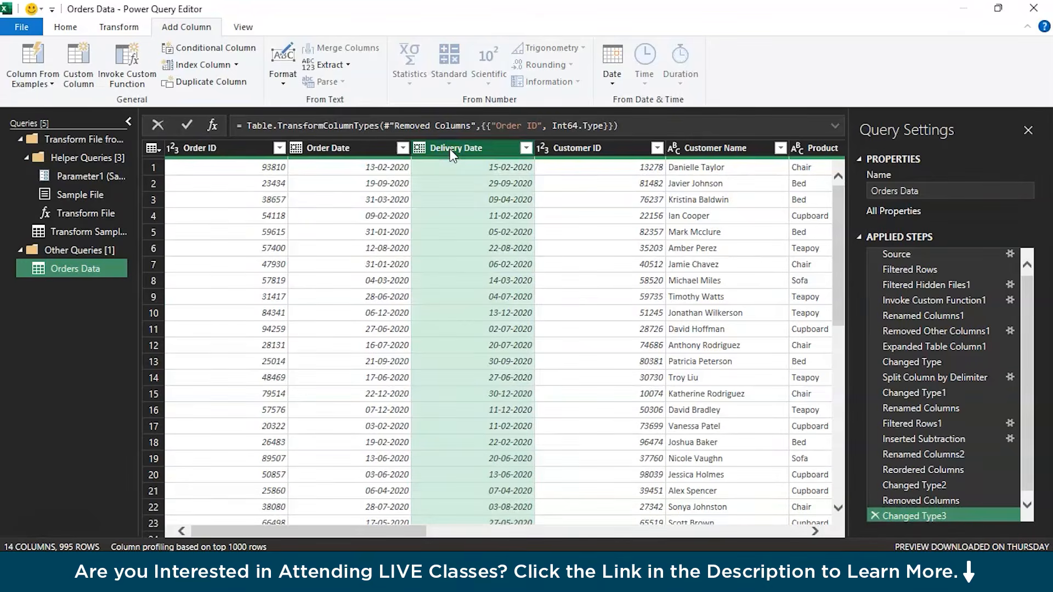
left_click(327, 148, "ctrl")
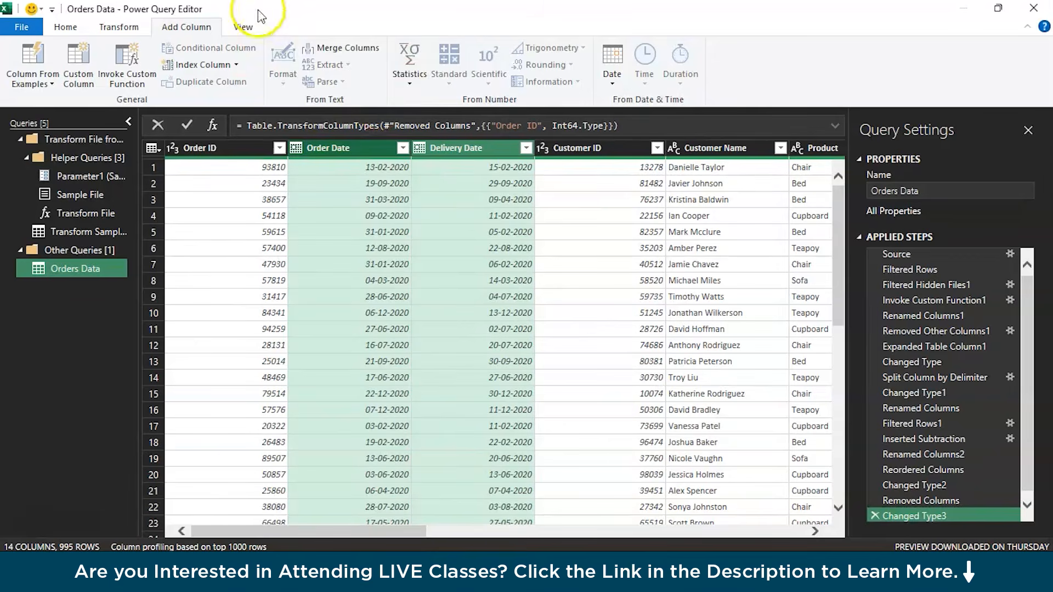
left_click(448, 58)
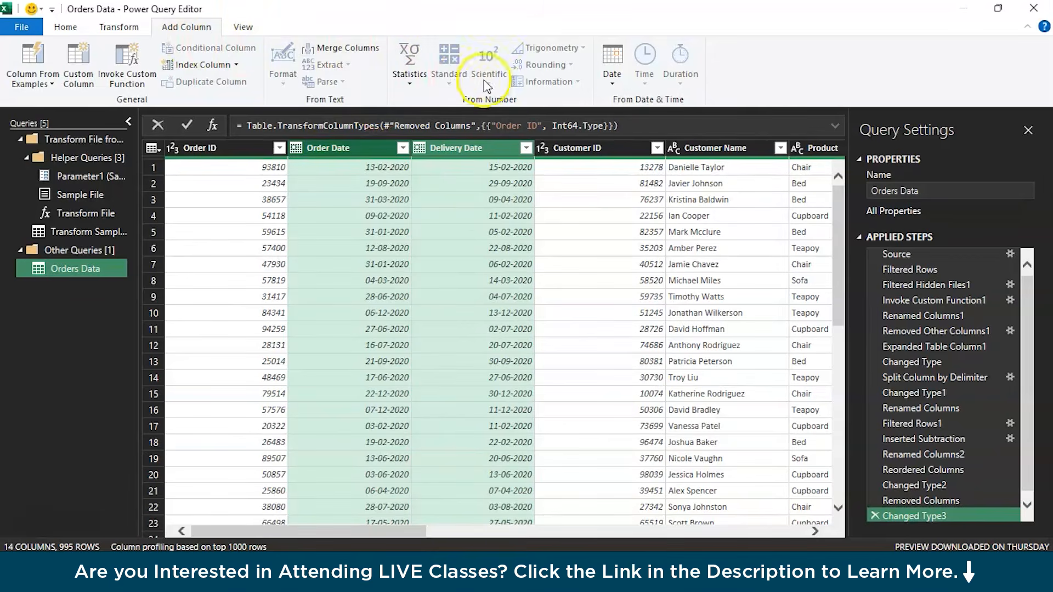
left_click(613, 82)
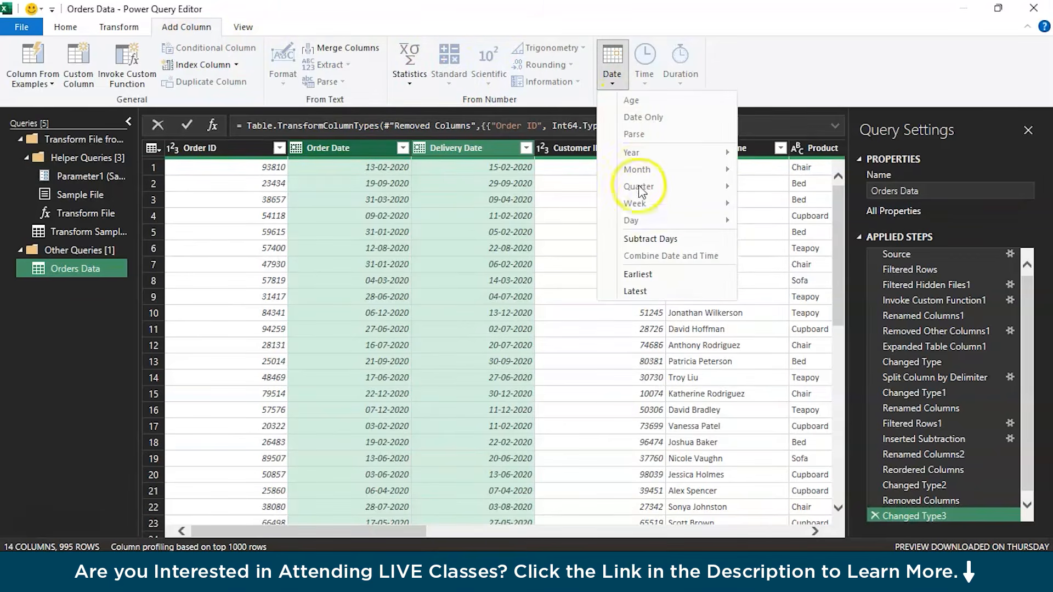
left_click(640, 242)
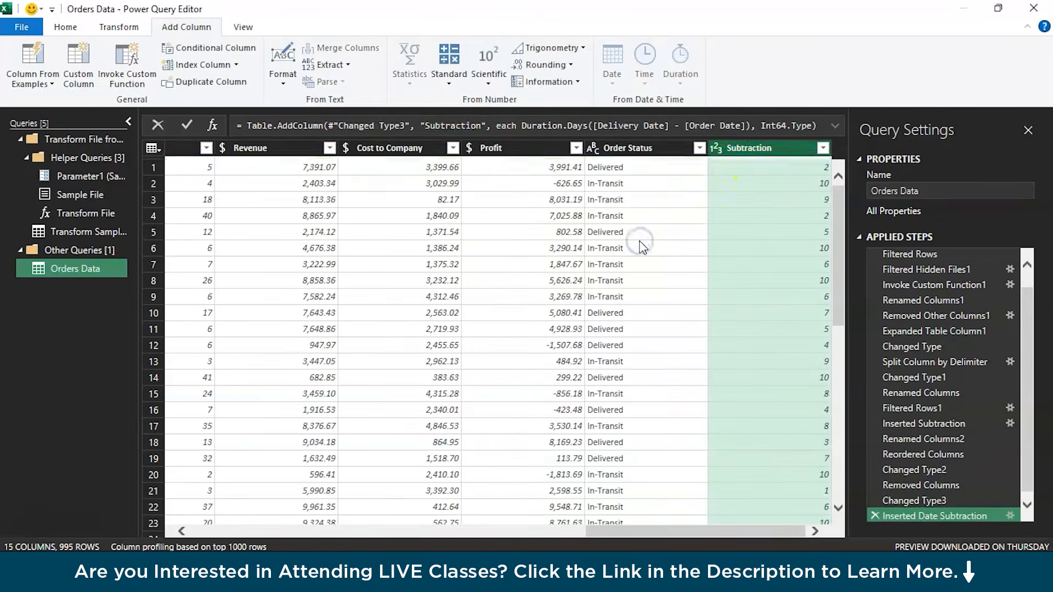
Rename the new date subtraction column as Days to Deliver and move it between Delivery Date and Customer ID.
double_click(771, 150)
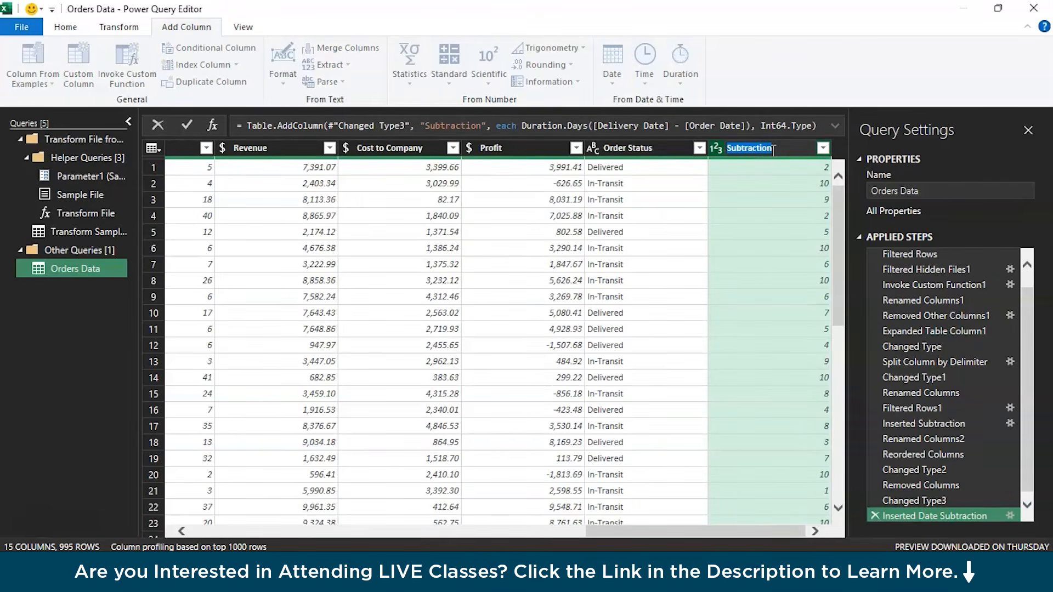
type("Days to Deliver")
key("Return")
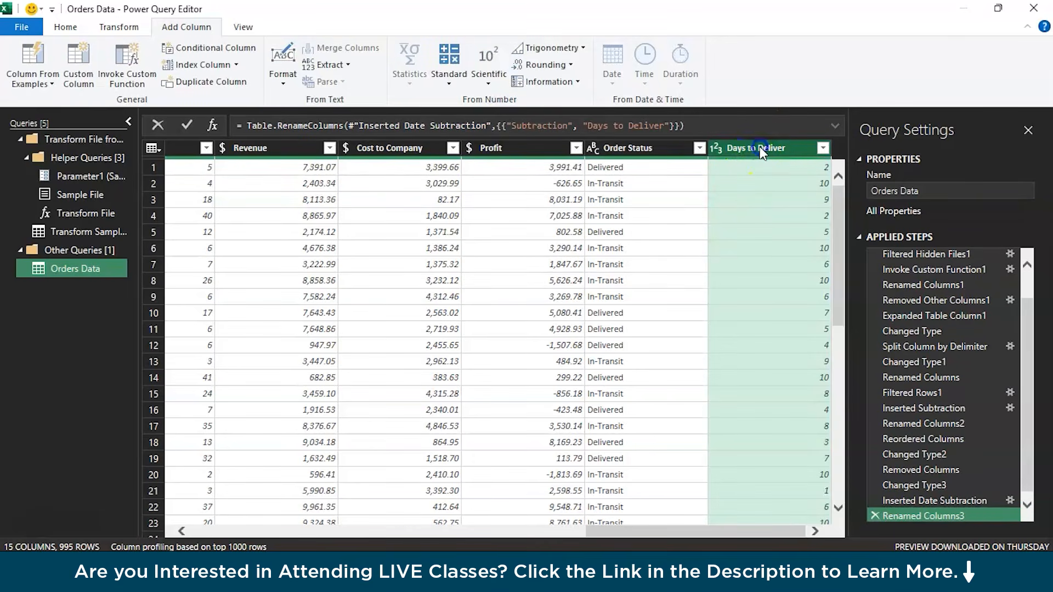
mouse_move(759, 147)
left_mouse_down()
mouse_move(522, 146)
mouse_move(154, 198)
left_mouse_up()
left_click_drag(186, 202, 293, 195)
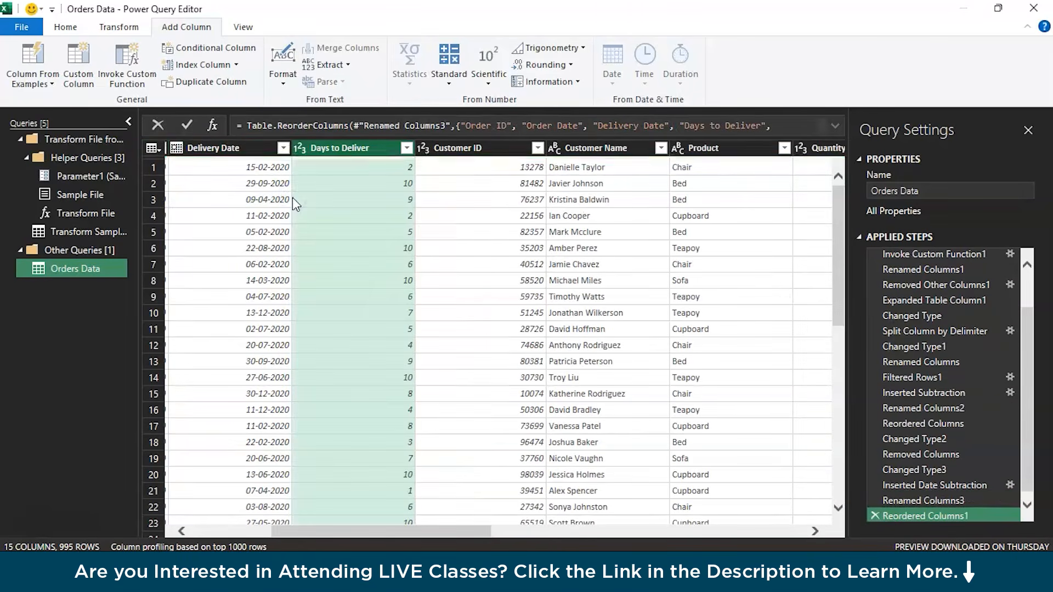
scroll(292, 199, "left", 4)
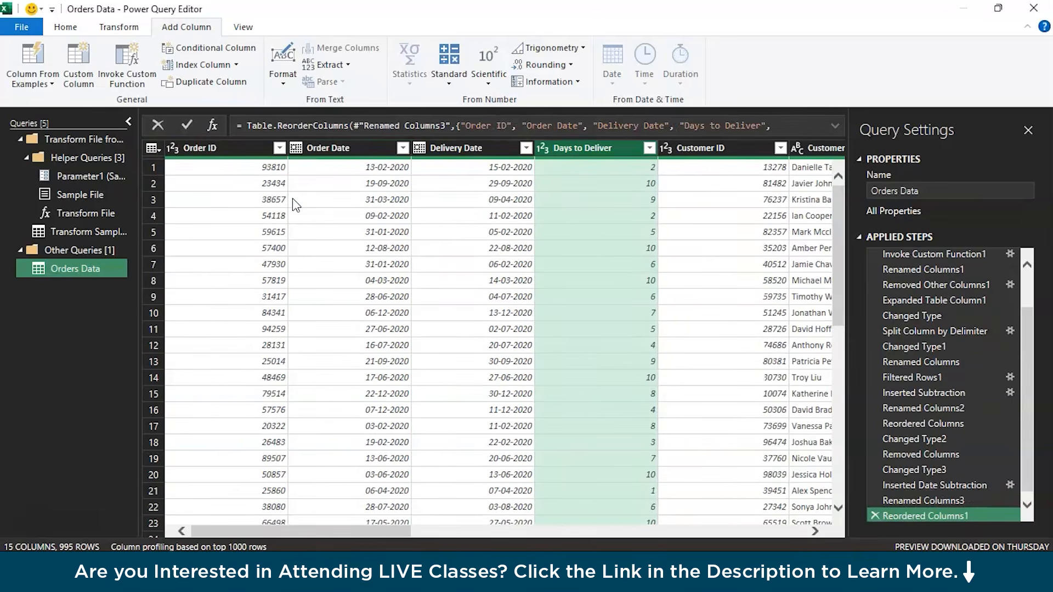
Review the query's columns from Order ID through Profit, including Traffic, Leads, Orders and Revenue.
scroll(292, 199, "right", 2)
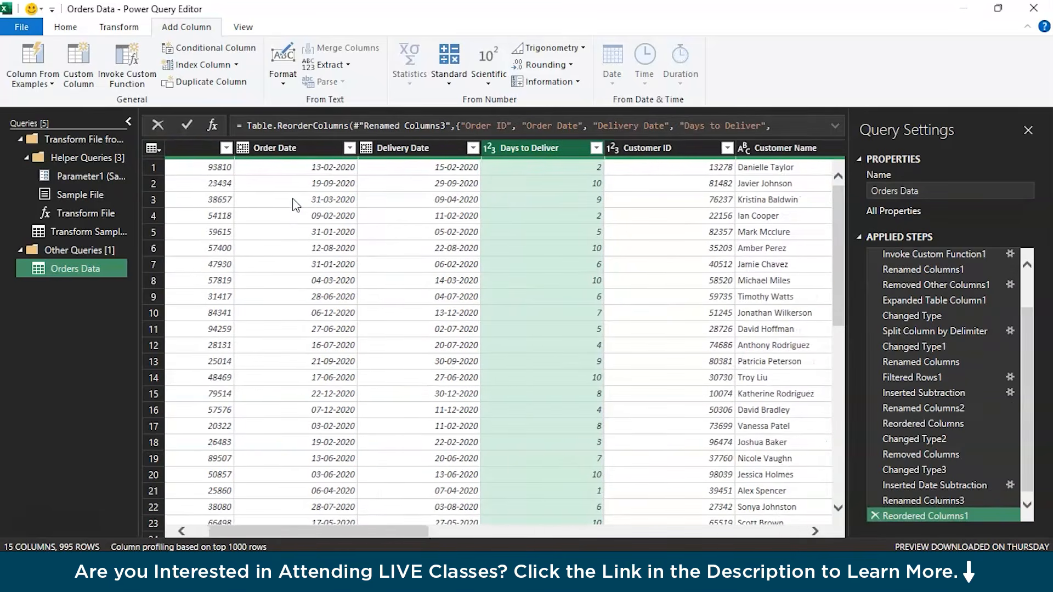
scroll(292, 198, "left", 1)
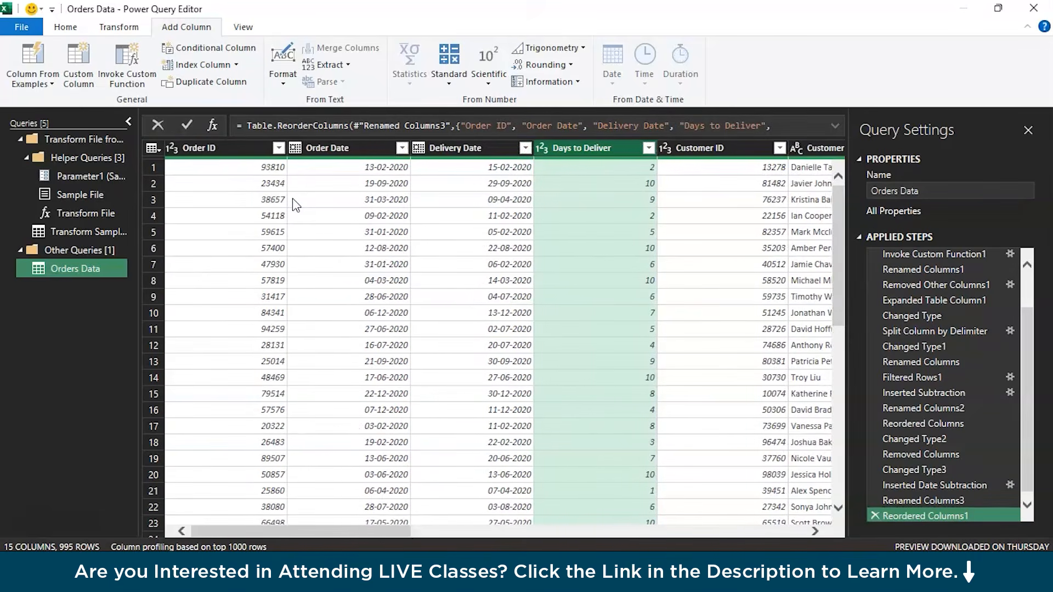
scroll(292, 199, "right", 2)
scroll(292, 199, "right", 4)
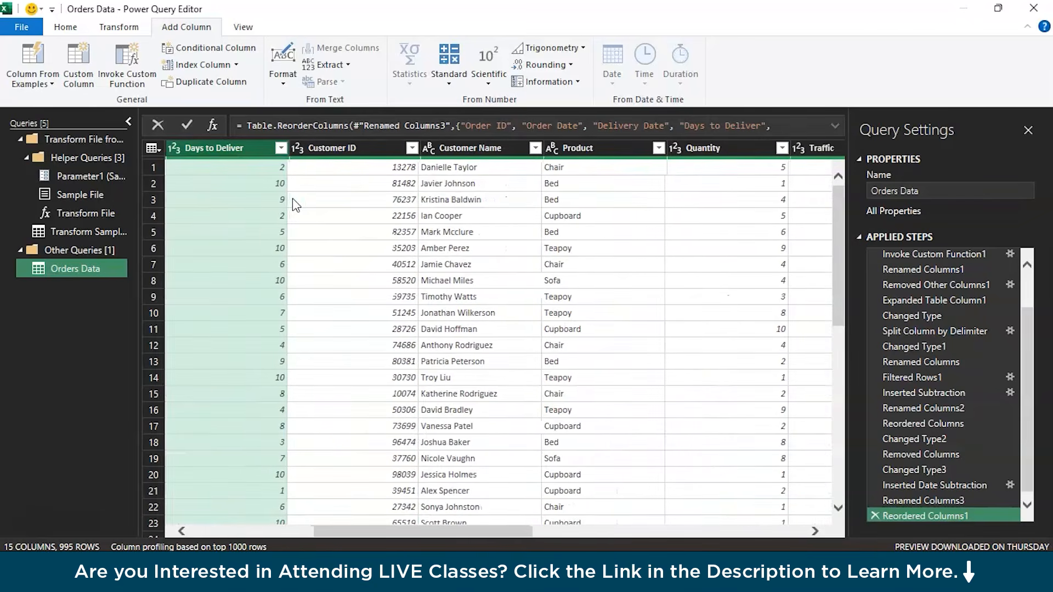
scroll(293, 200, "right", 4)
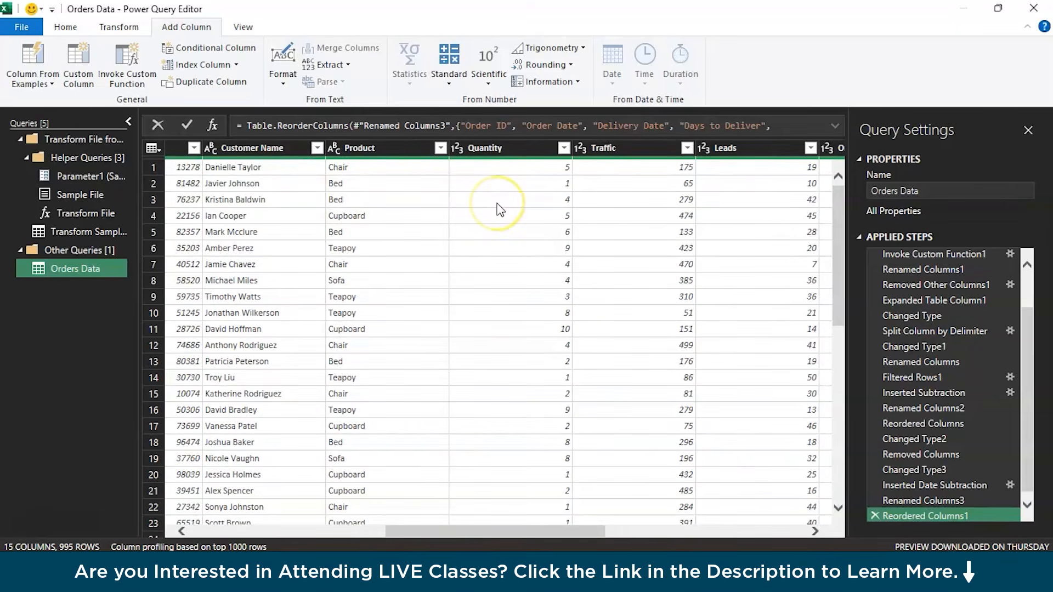
scroll(500, 209, "right", 4)
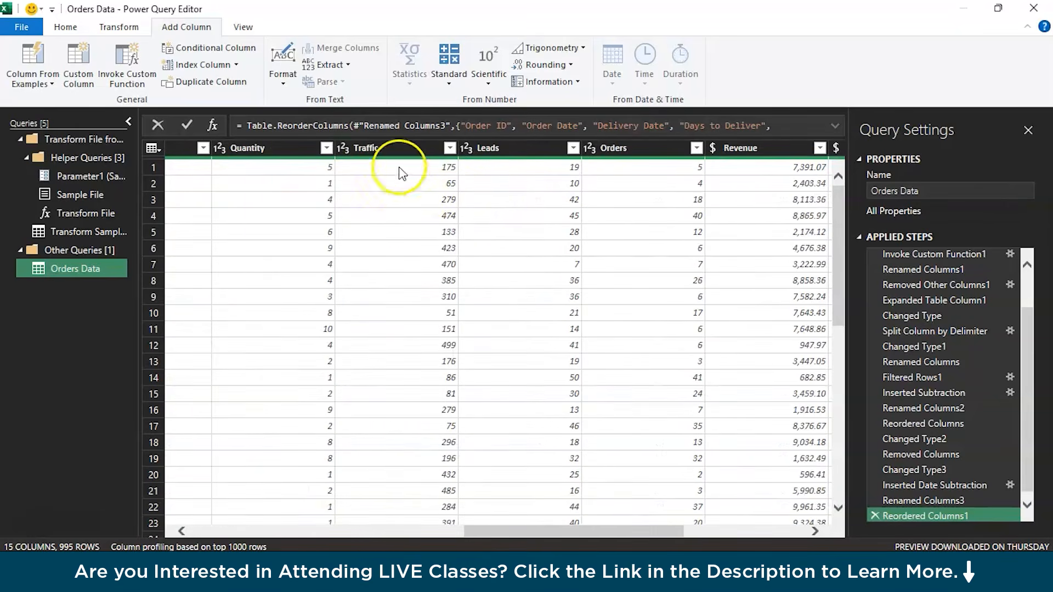
left_click(403, 148)
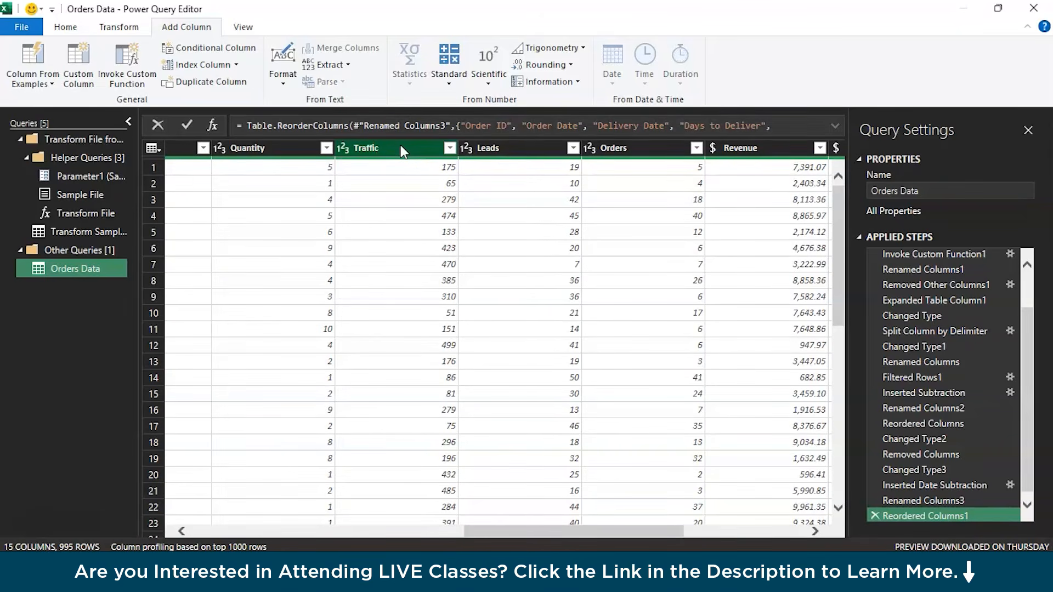
left_click(508, 144, "ctrl")
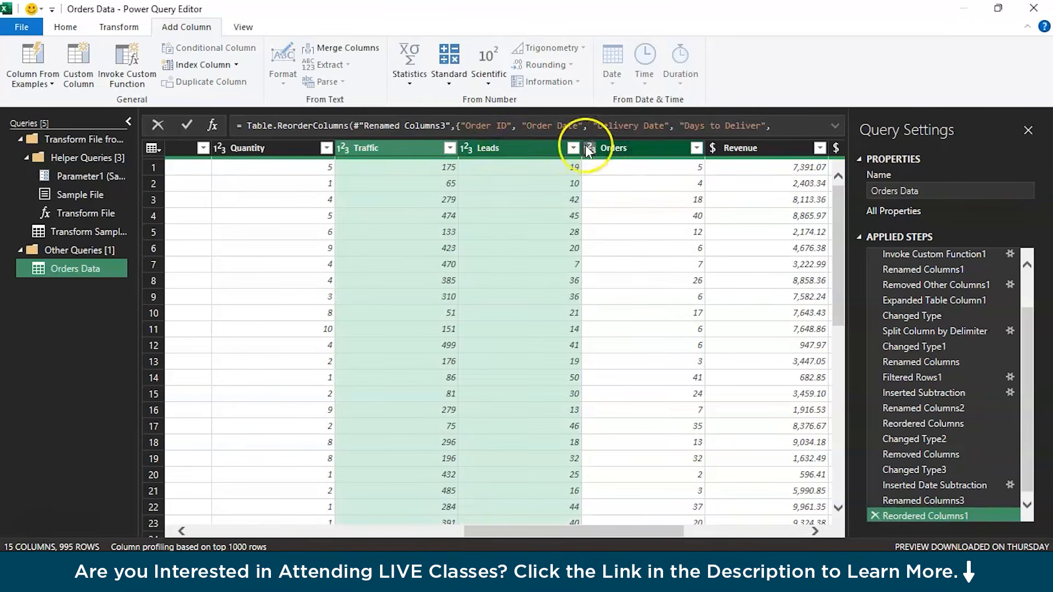
left_click(617, 143, "ctrl")
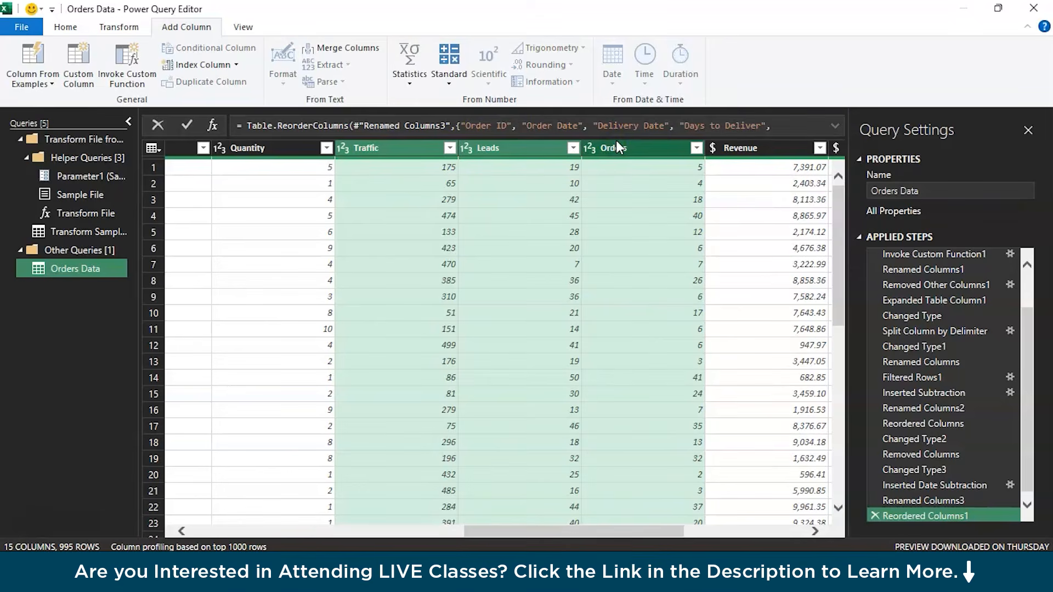
left_click(731, 199)
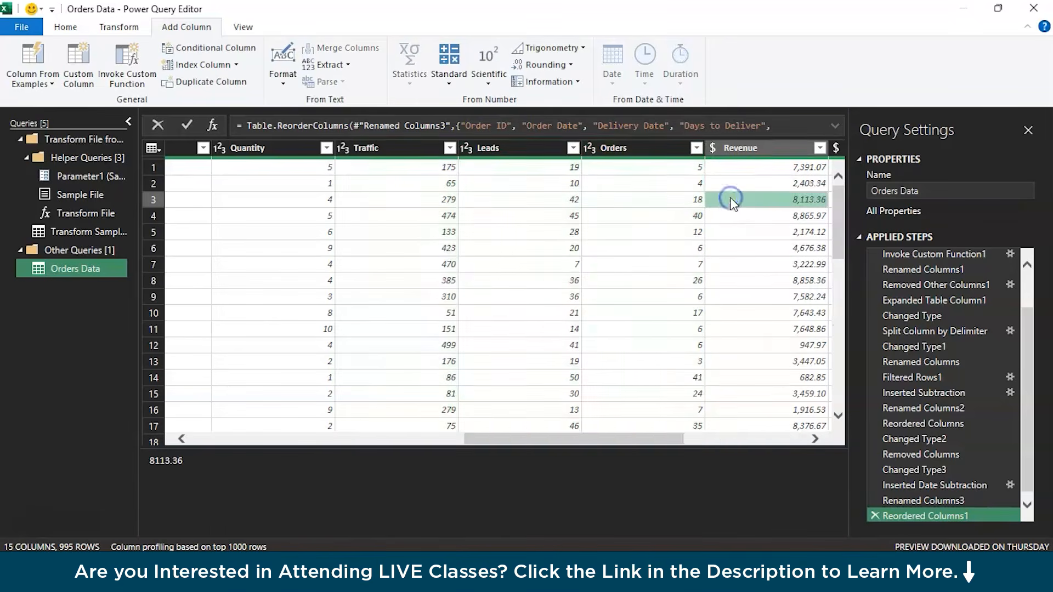
scroll(733, 200, "right", 3)
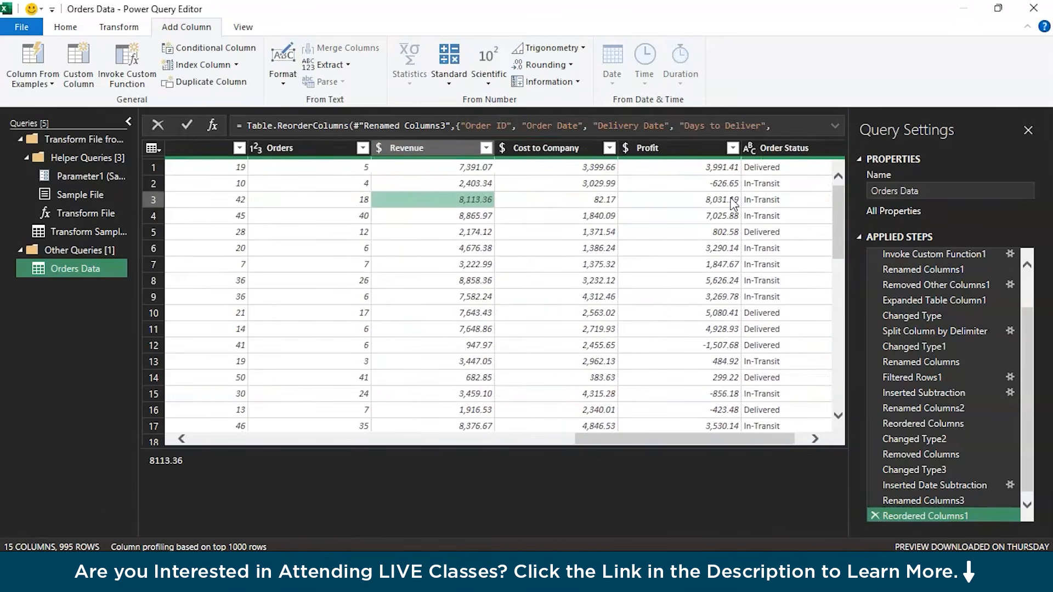
scroll(551, 213, "right", 1)
left_click(650, 171)
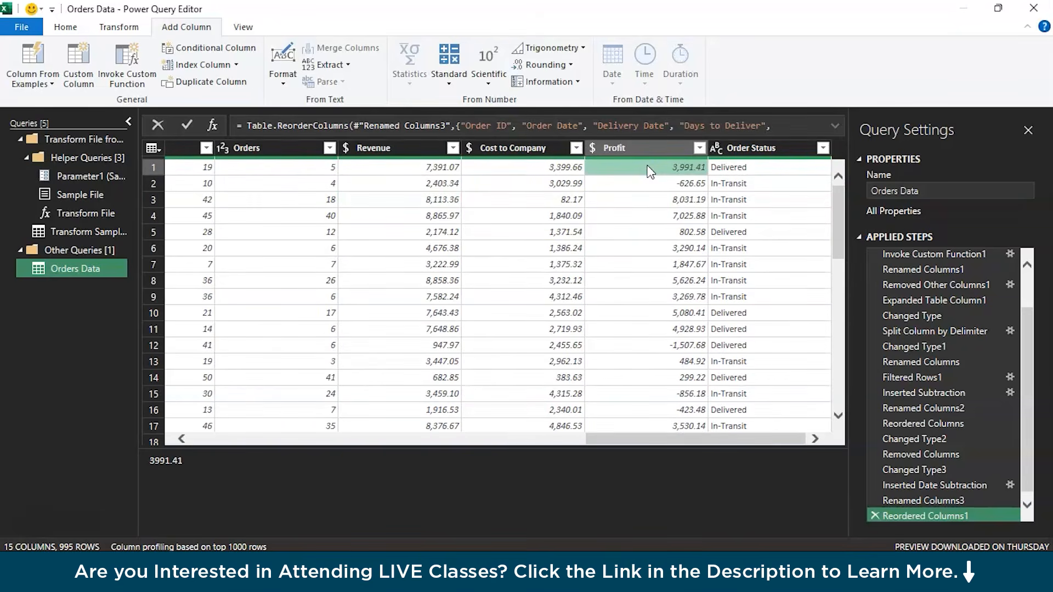
Apply a filter to the Order Status column with both Delivered and In-Transit selected.
left_click(745, 167)
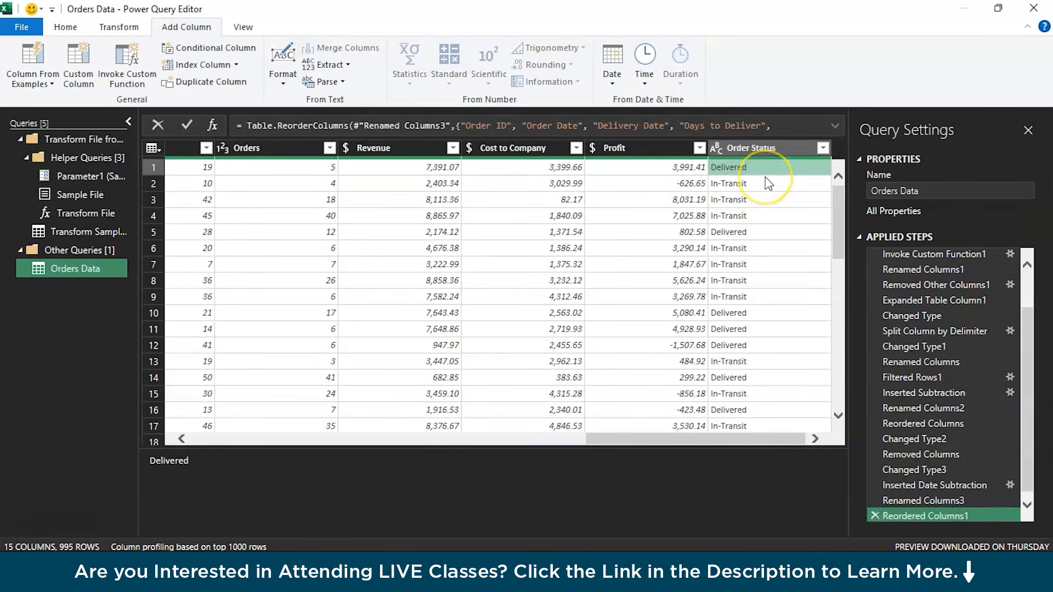
left_click(823, 148)
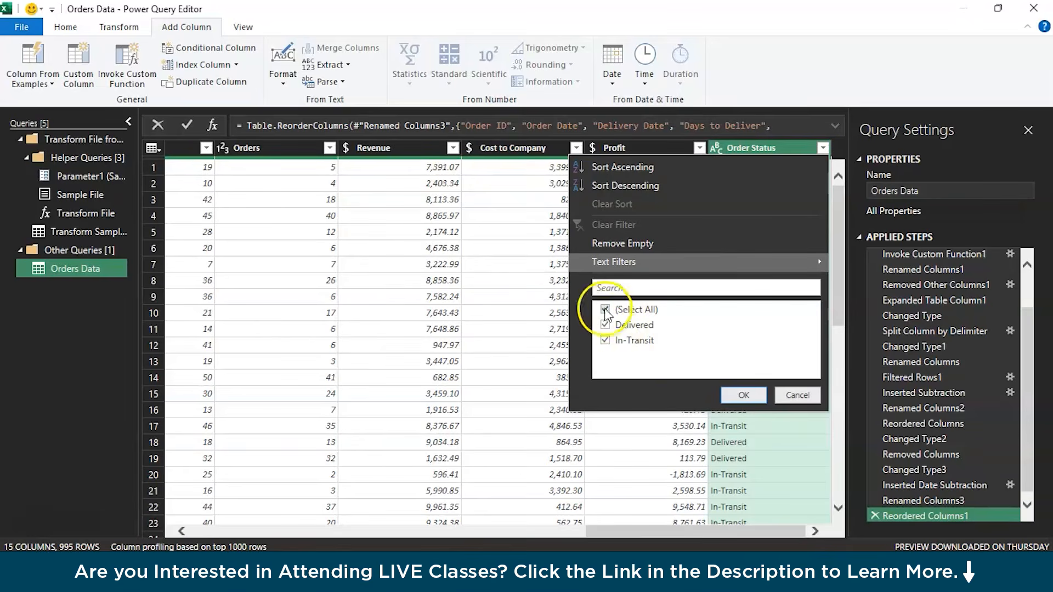
left_click(745, 394)
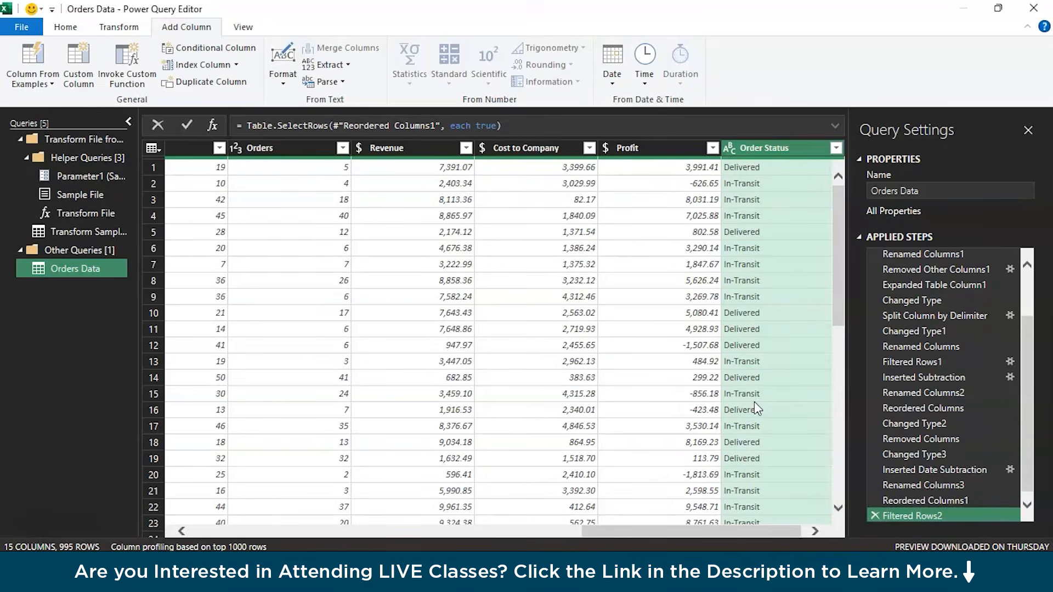
Close the query editor and load the Orders Data query into the Excel workbook.
scroll(754, 403, "left", 10)
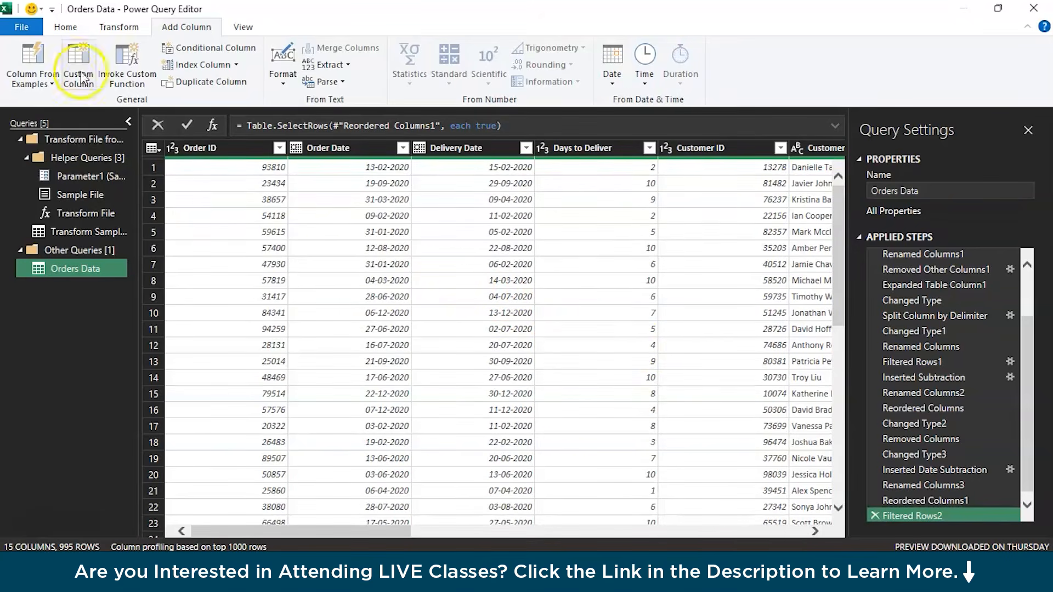
left_click(71, 29)
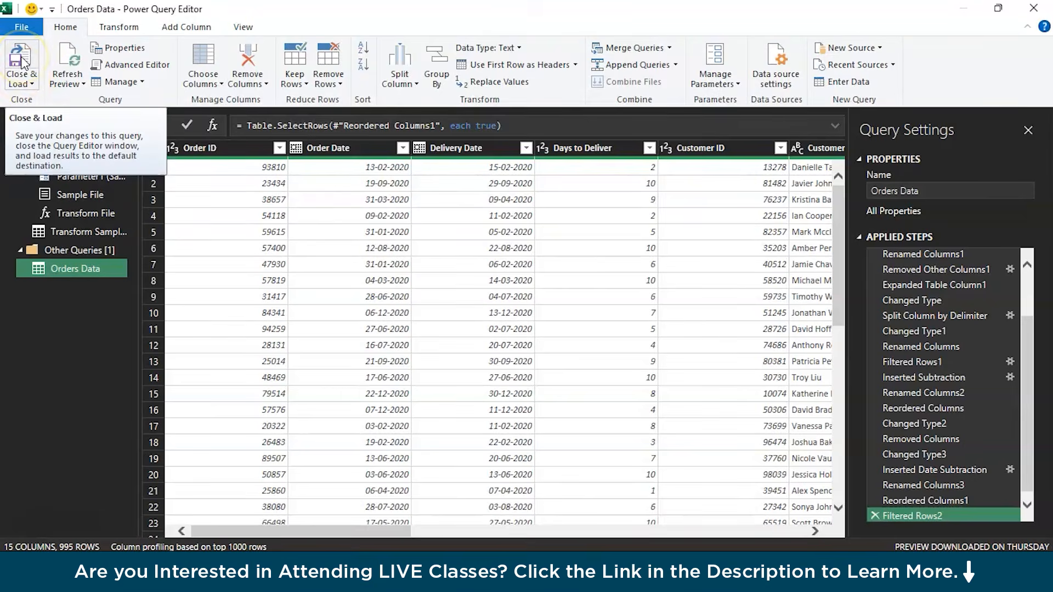
left_click(21, 62)
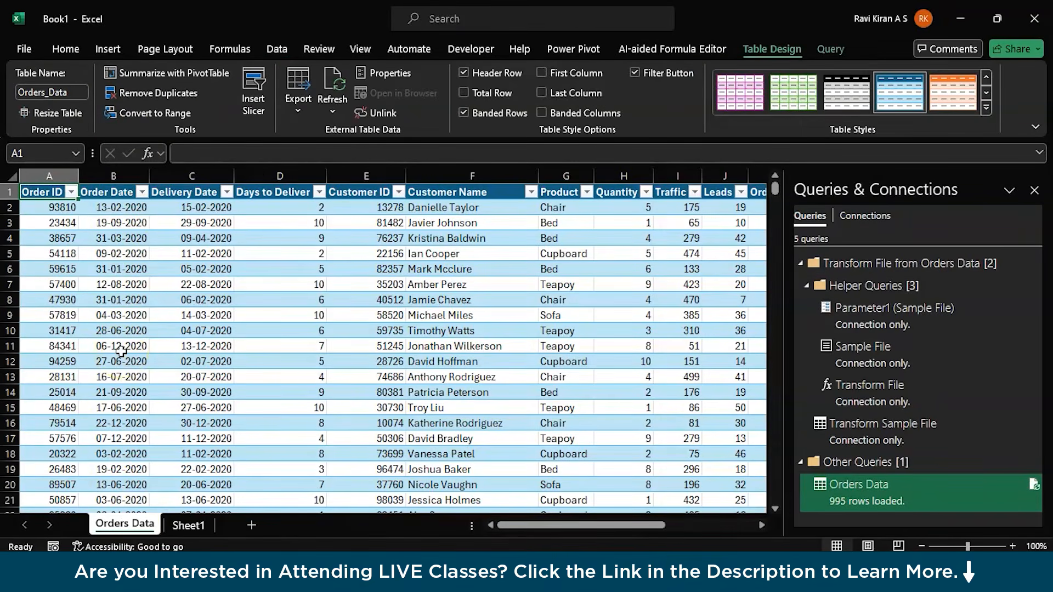
double_click(133, 525)
key("End")
type("2020")
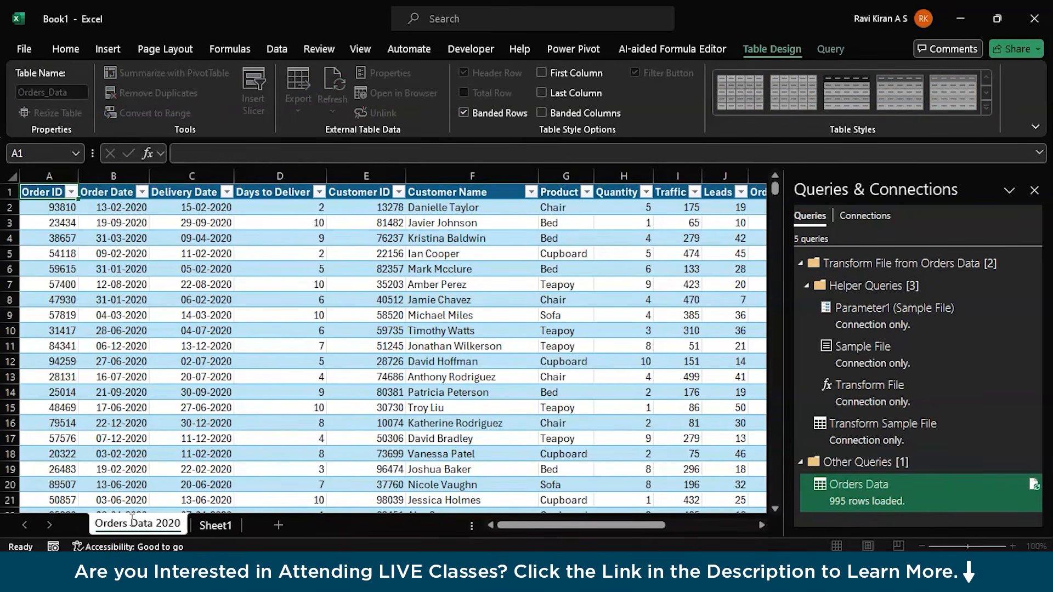
key("BackSpace")
key("BackSpace")
key("BackSpace")
key("BackSpace")
key("BackSpace")
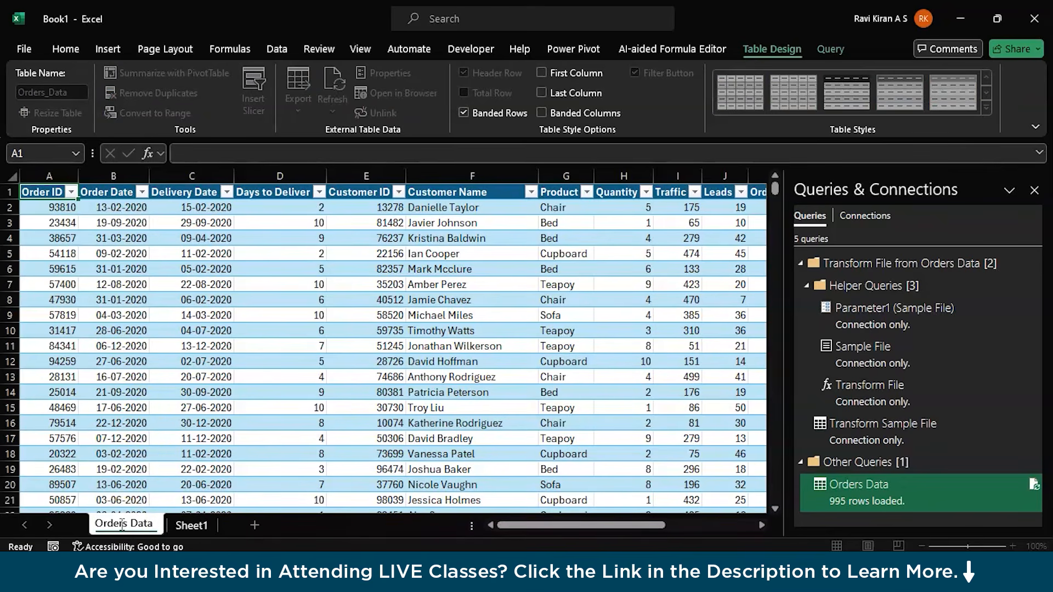
key("Return")
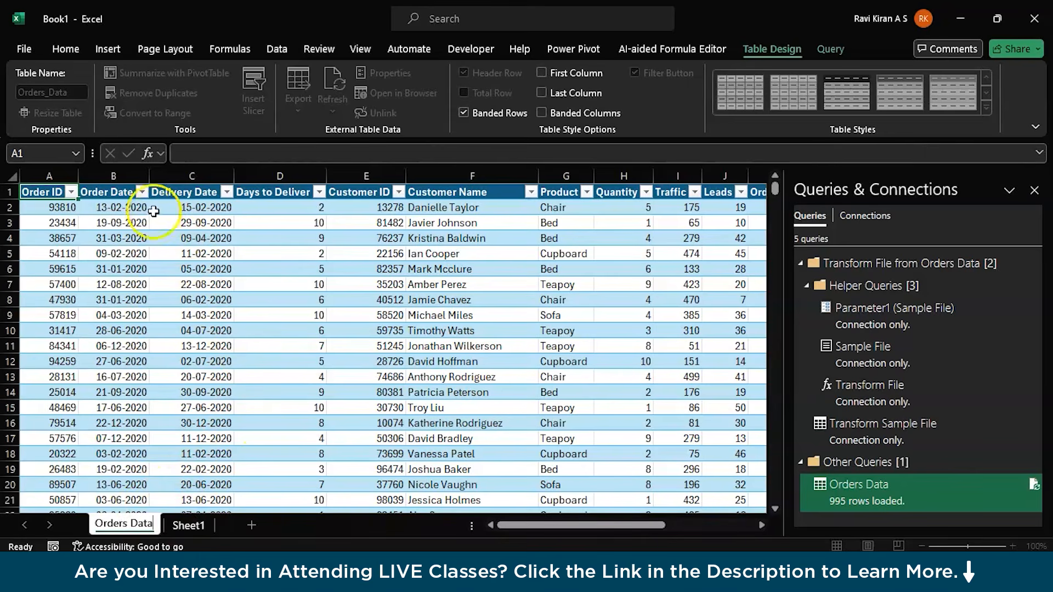
Check which years appear in the filter lists of the Order Date and Delivery Date columns, keeping all dates selected.
left_click(141, 192)
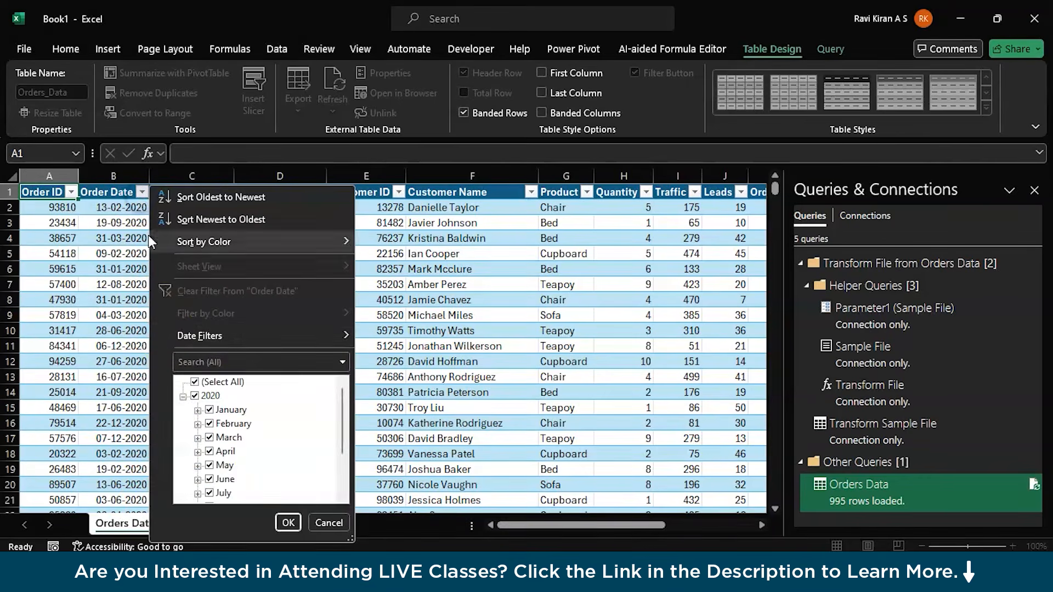
left_click(183, 396)
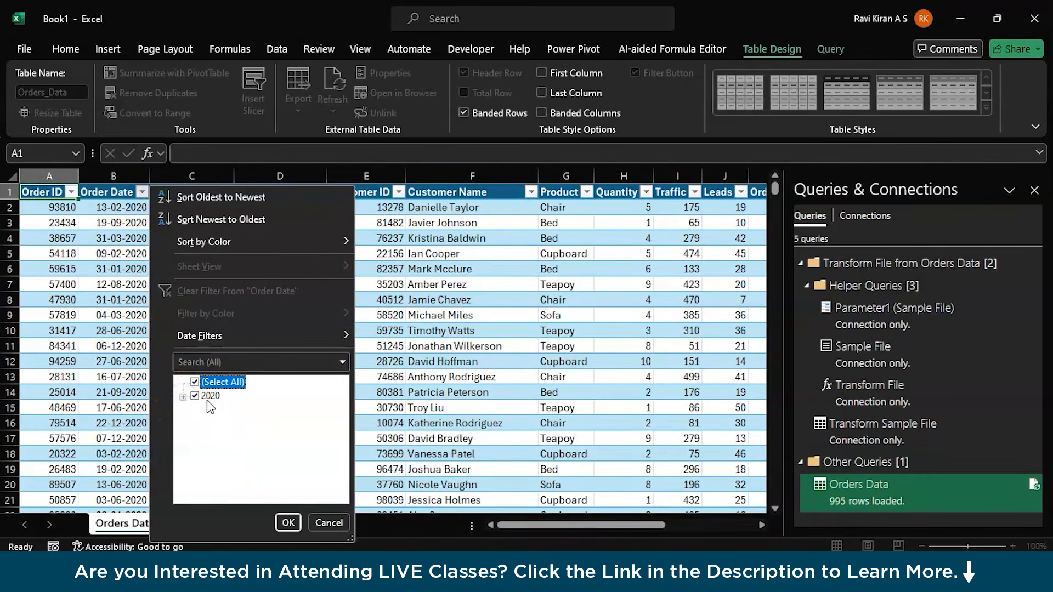
left_click(138, 495)
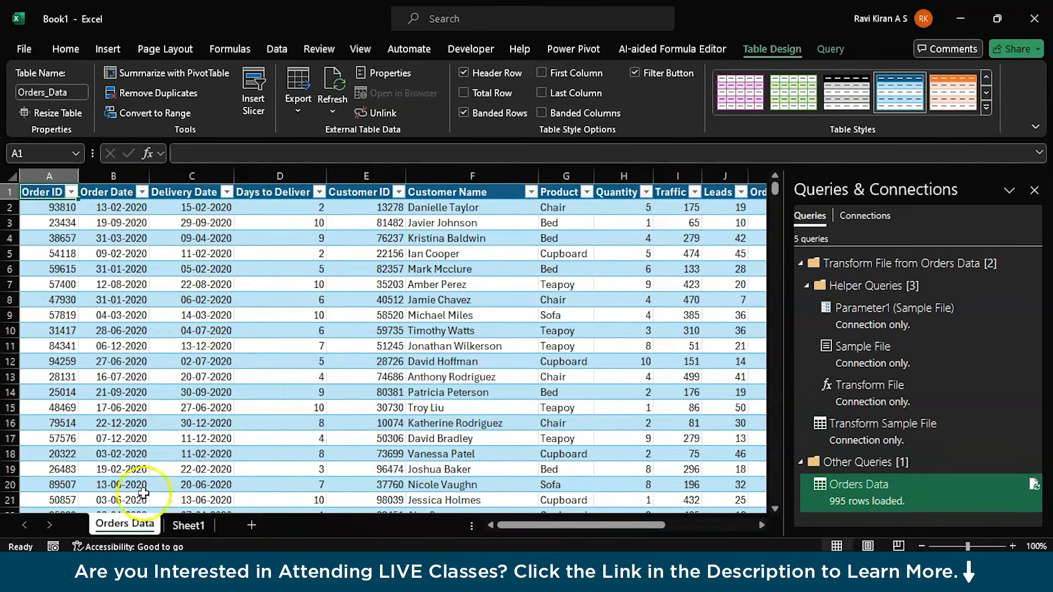
left_click(226, 192)
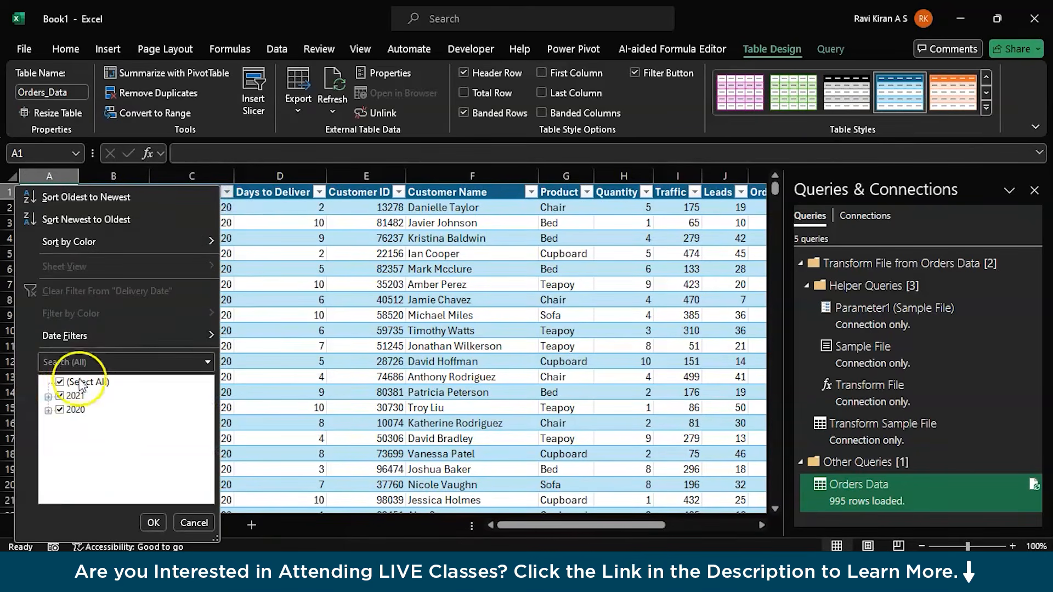
left_click(142, 192)
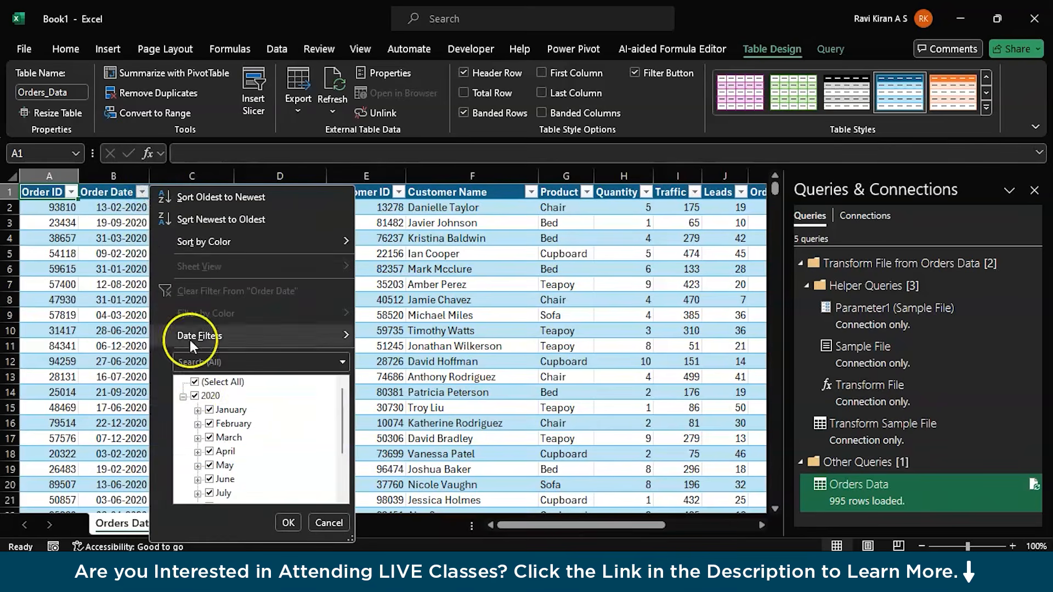
left_click(183, 397)
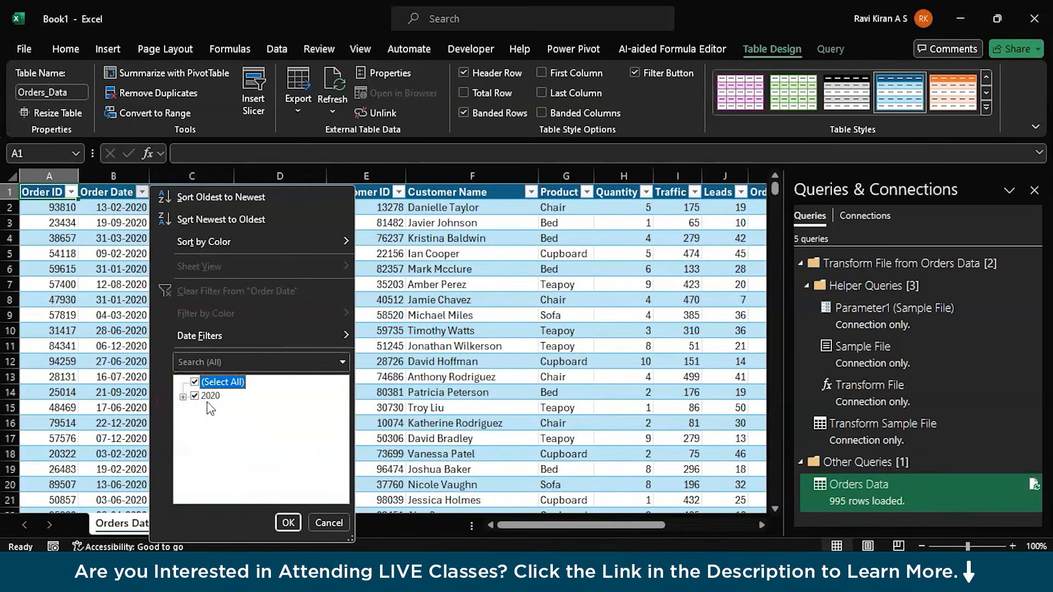
left_click(334, 524)
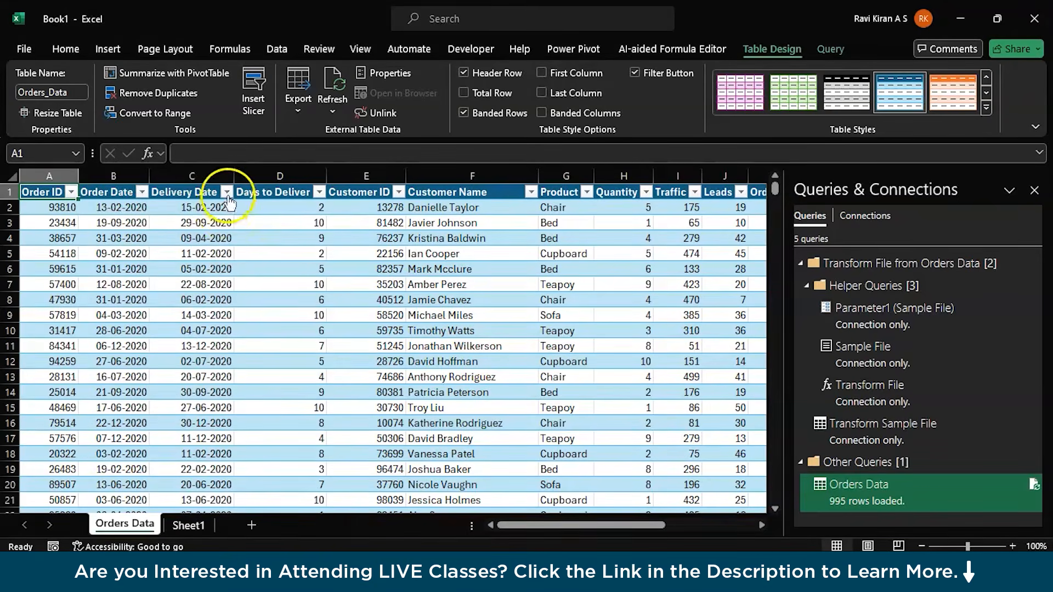
left_click(226, 192)
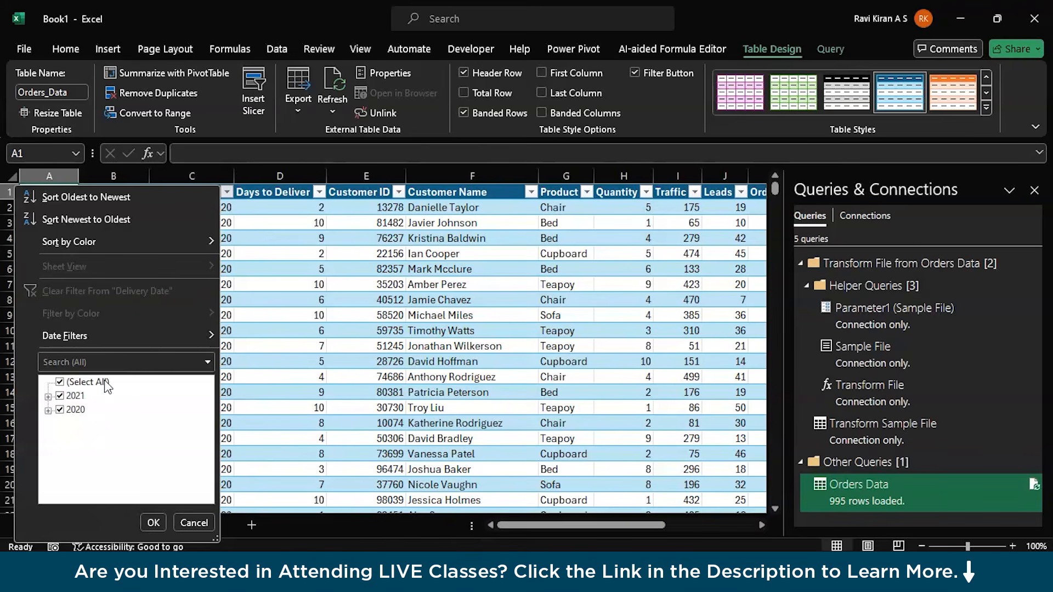
left_click(49, 410)
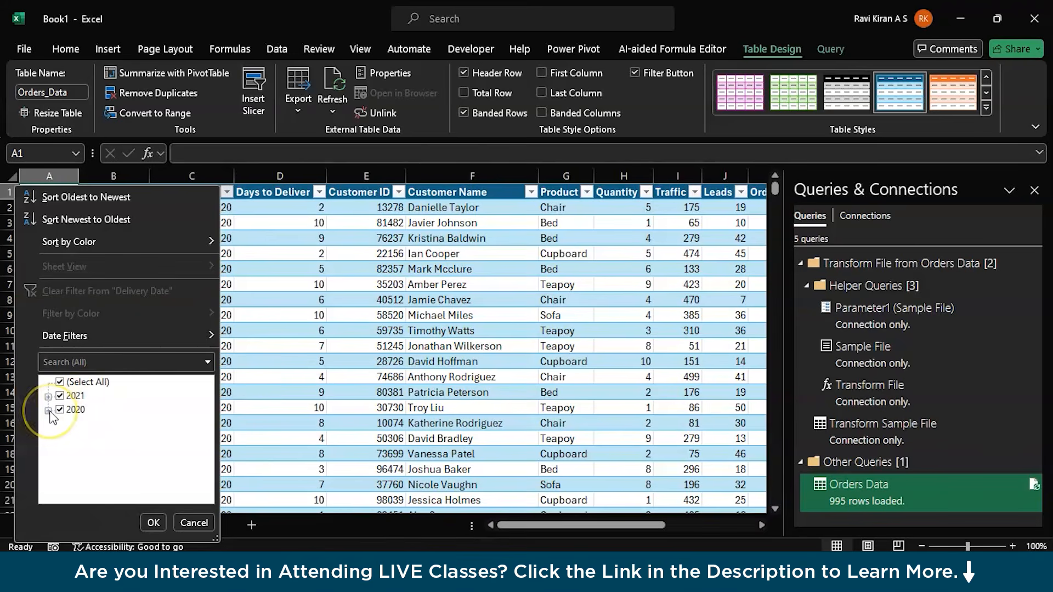
left_click(153, 523)
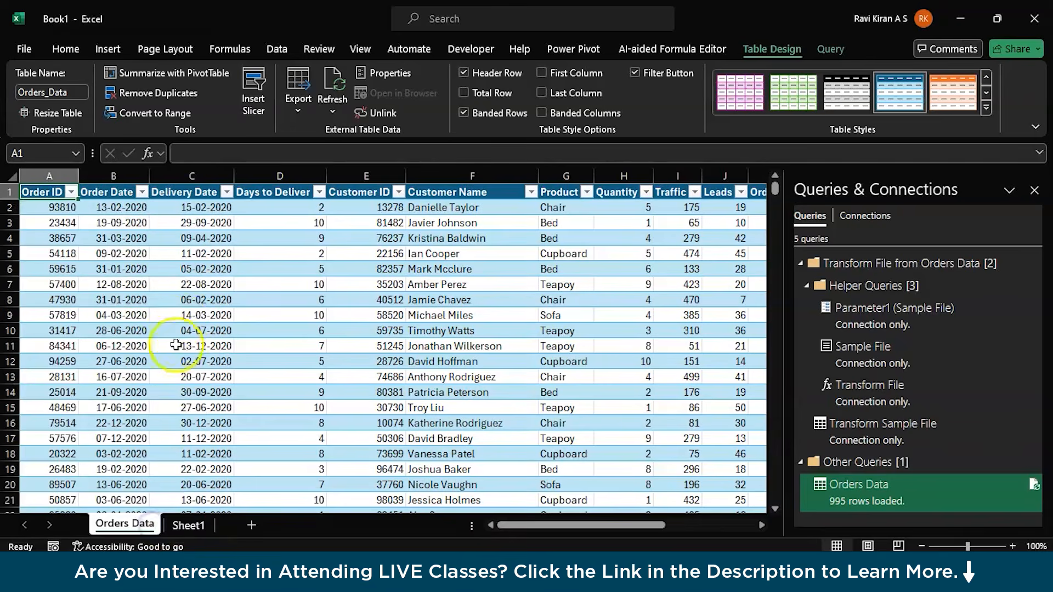
left_click(142, 192)
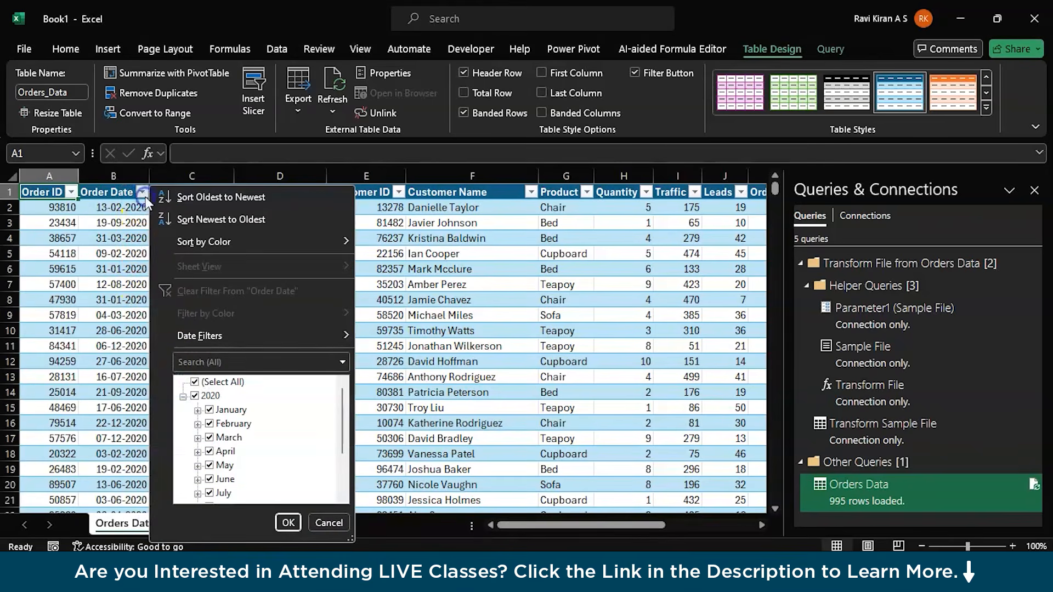
left_click(183, 396)
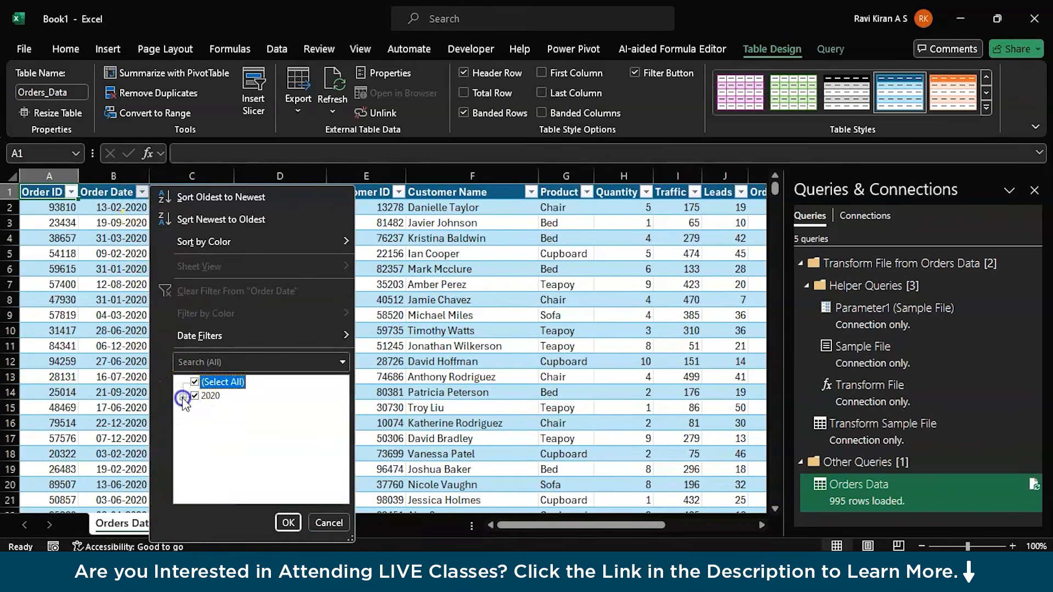
left_click(285, 522)
Create a PivotTable from the whole Orders_Data table on a new worksheet.
left_click(245, 334)
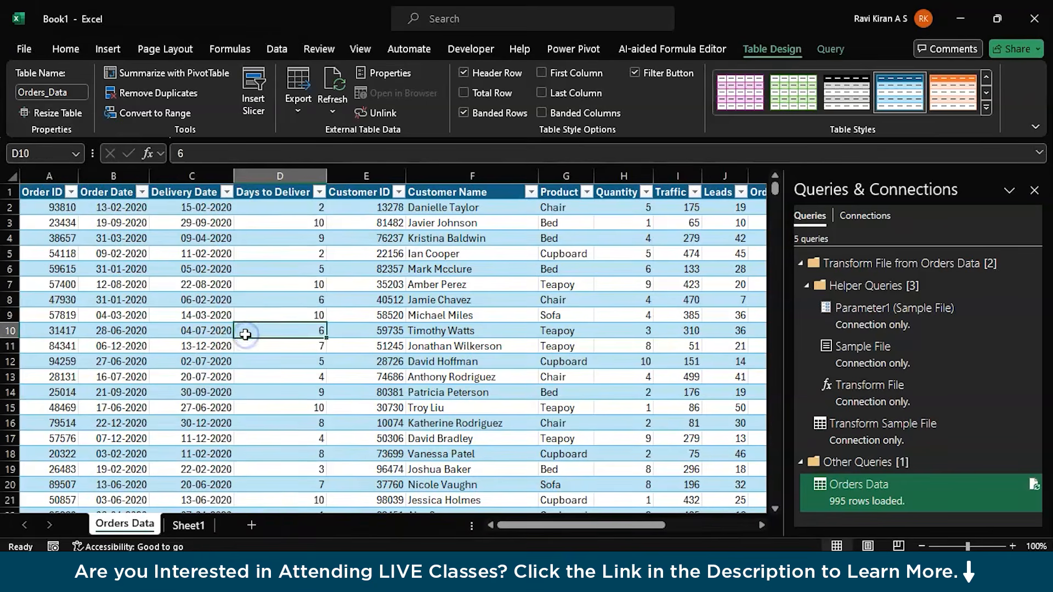
key("ctrl+a")
scroll(245, 334, "right", 3)
scroll(245, 334, "left", 3)
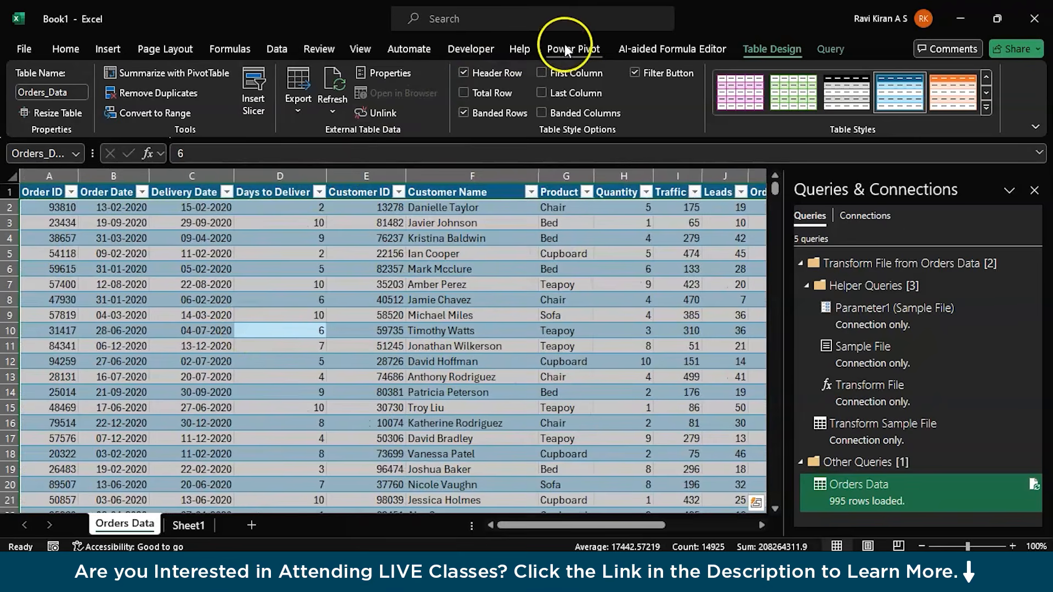
left_click(106, 50)
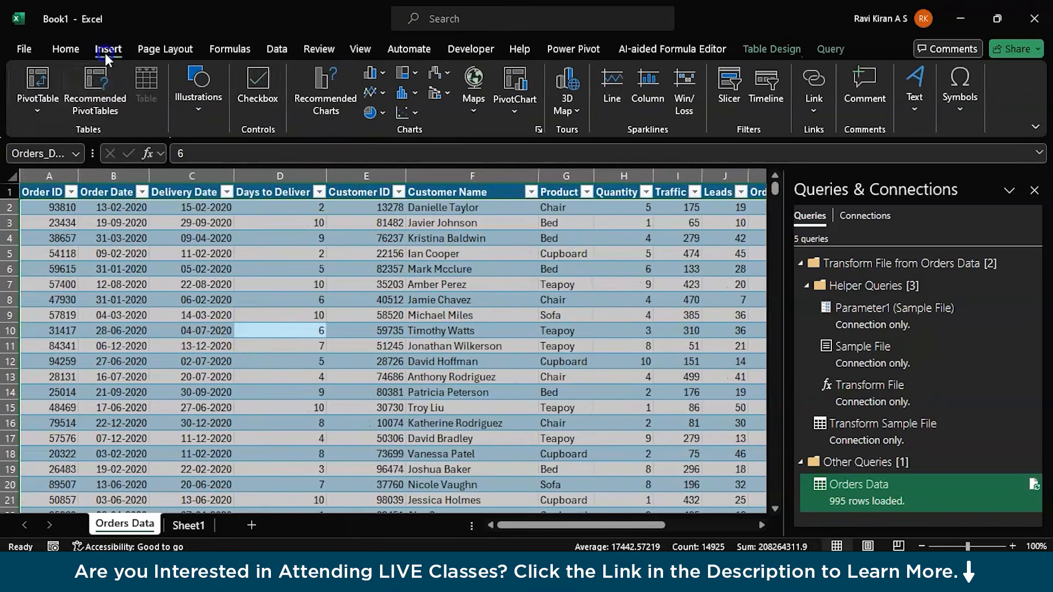
left_click(51, 100)
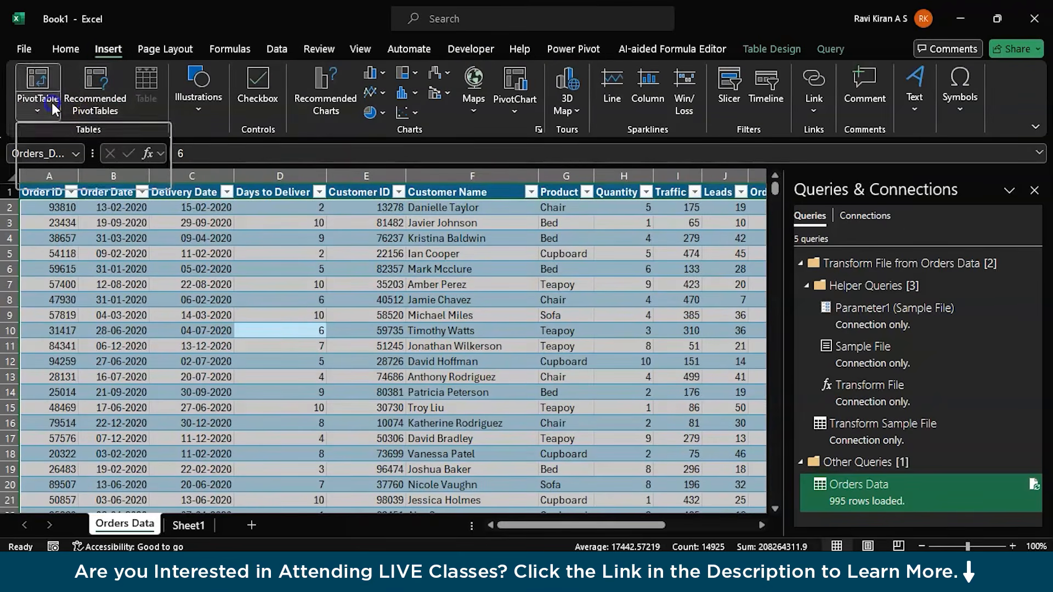
left_click(62, 139)
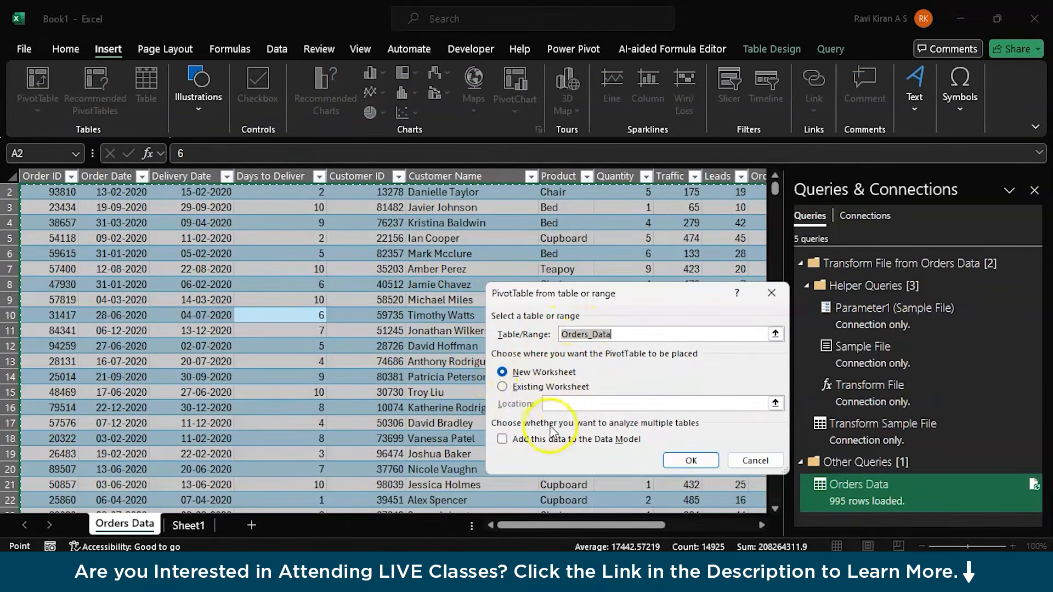
left_click(686, 460)
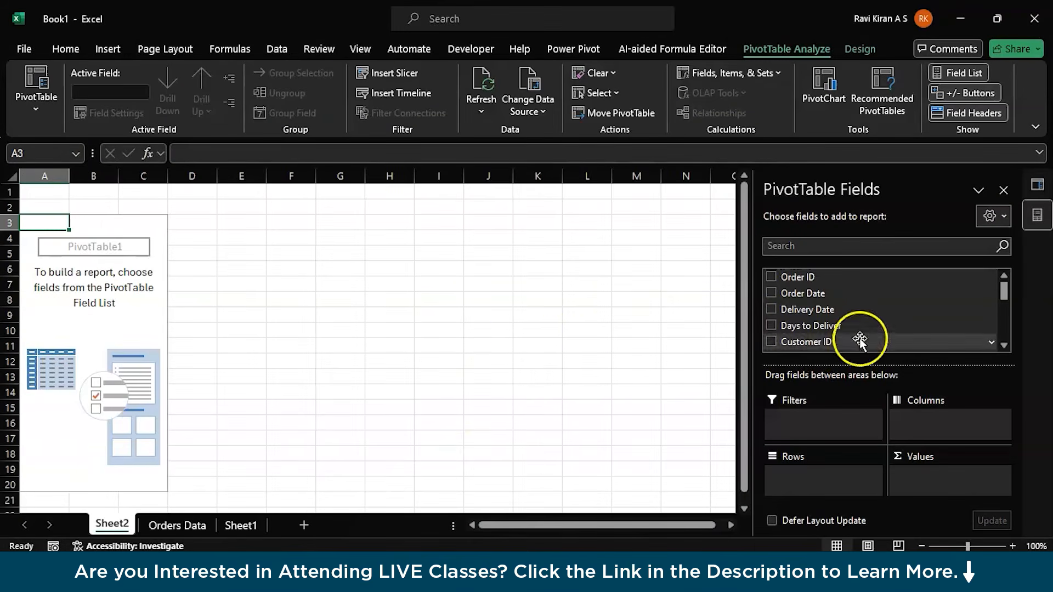
Delete the empty Sheet1 and rename the PivotTable's sheet as Pivot.
right_click(243, 522)
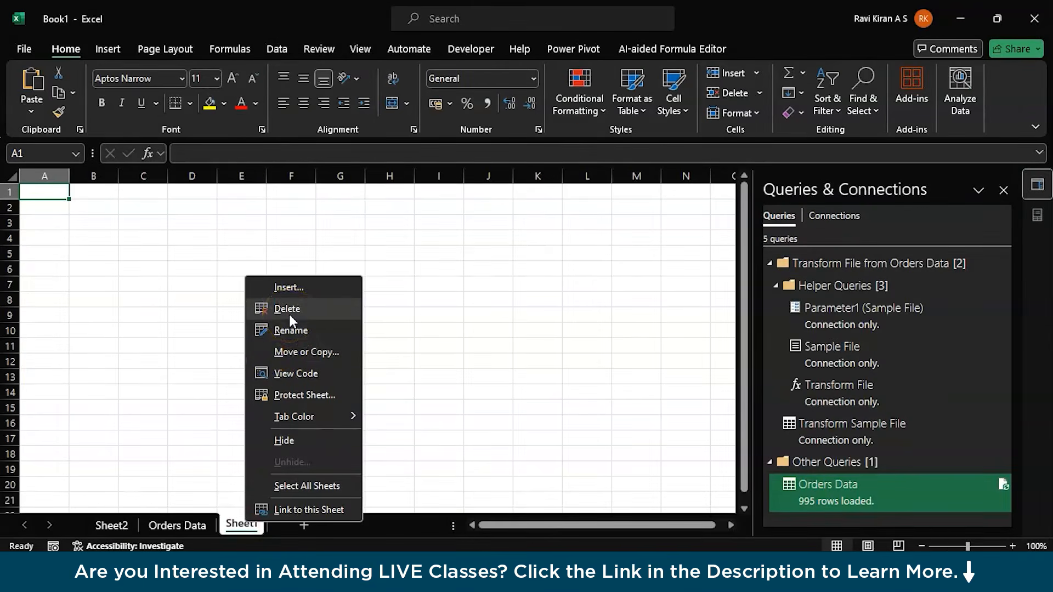
left_click(289, 314)
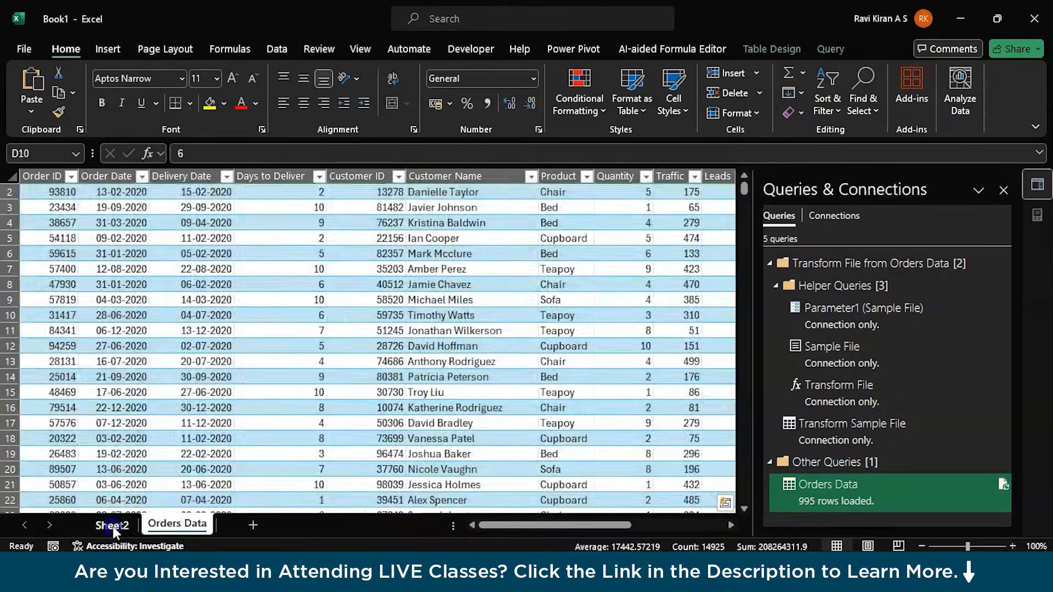
left_click(113, 526)
type("Pivot")
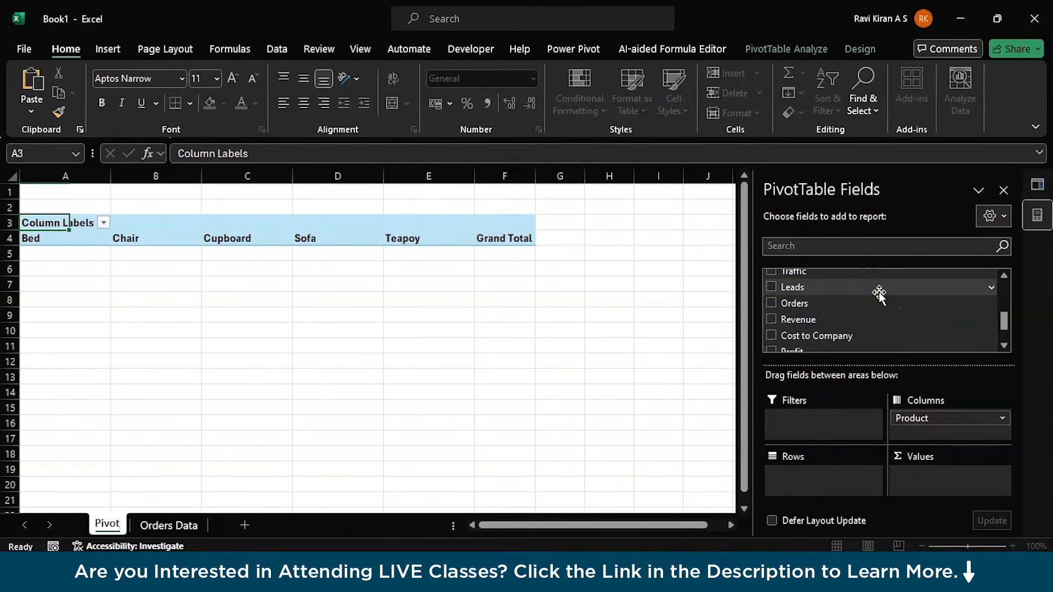
Add Profit to the PivotTable's values so that it is summed for each product.
scroll(867, 298, "up", 1)
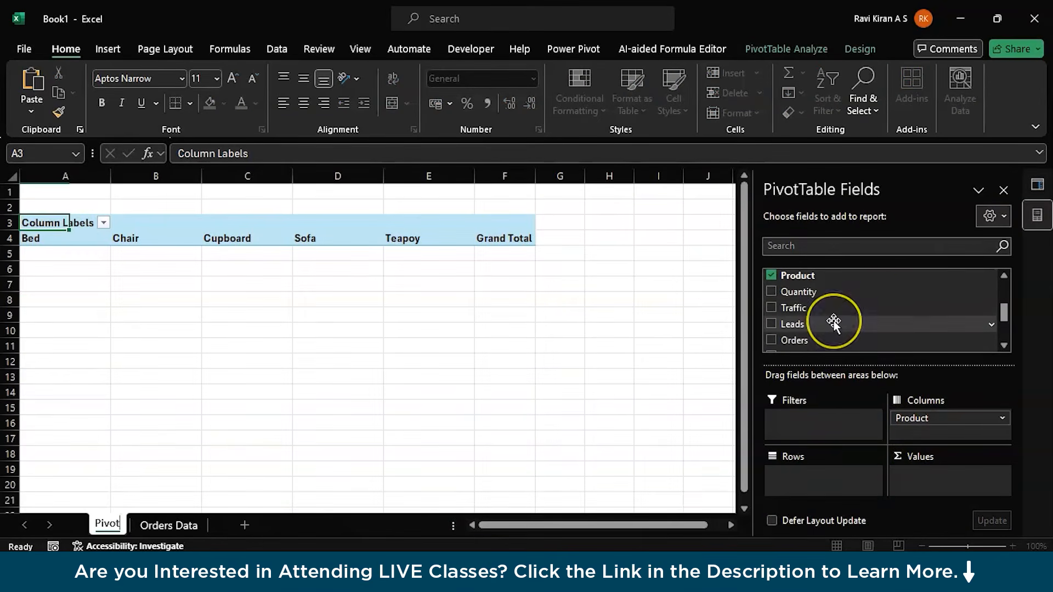
scroll(834, 322, "down", 2)
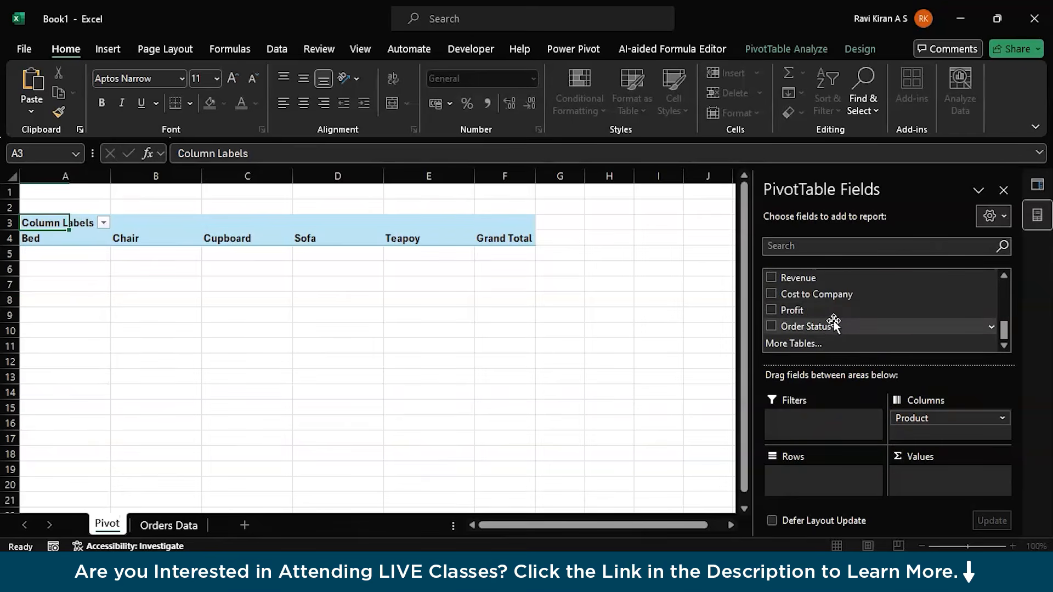
left_click_drag(817, 313, 929, 481)
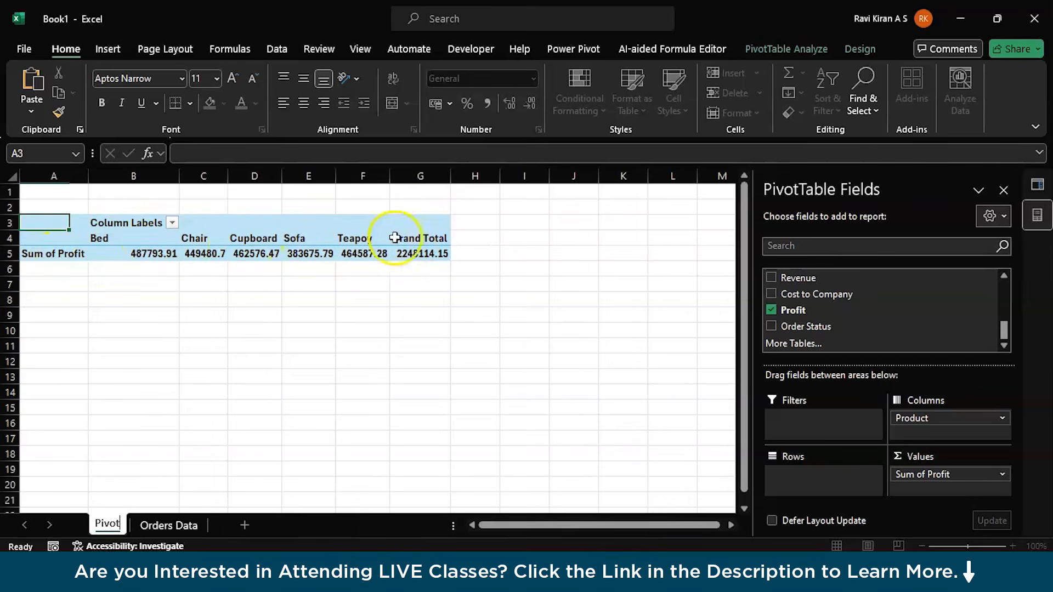
Insert a Clustered Column PivotChart from the product names and their profit sums, leaving the Grand Total out of the selection.
left_click(55, 242)
left_click_drag(55, 243, 380, 253)
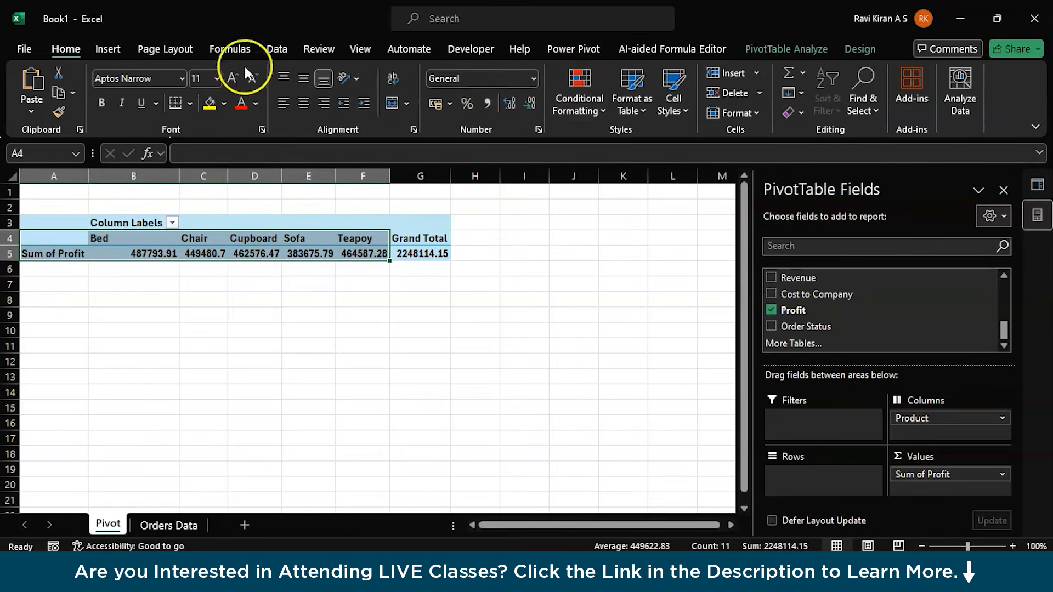
left_click(117, 48)
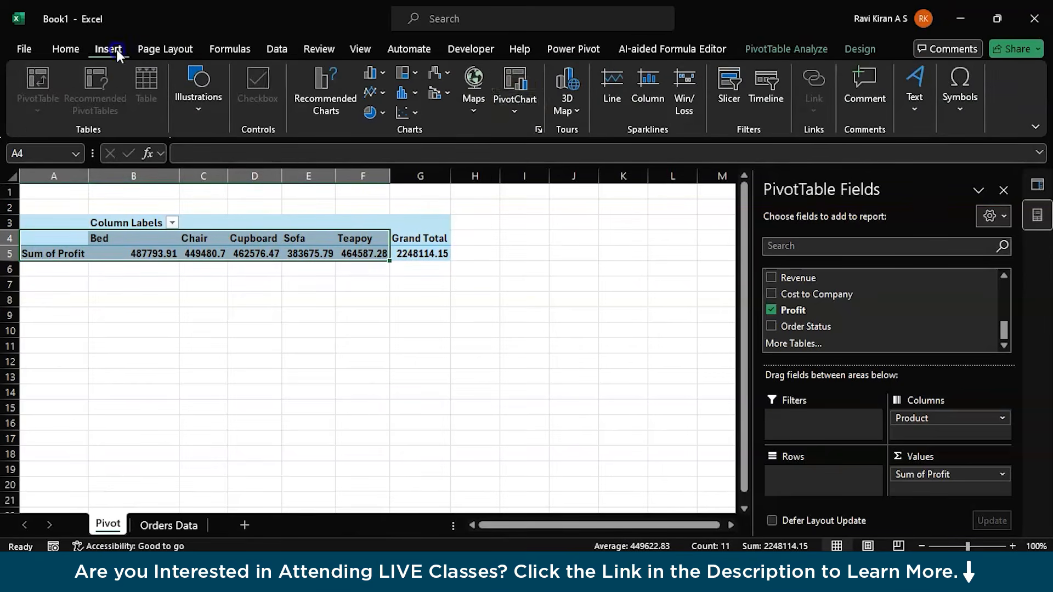
left_click(518, 105)
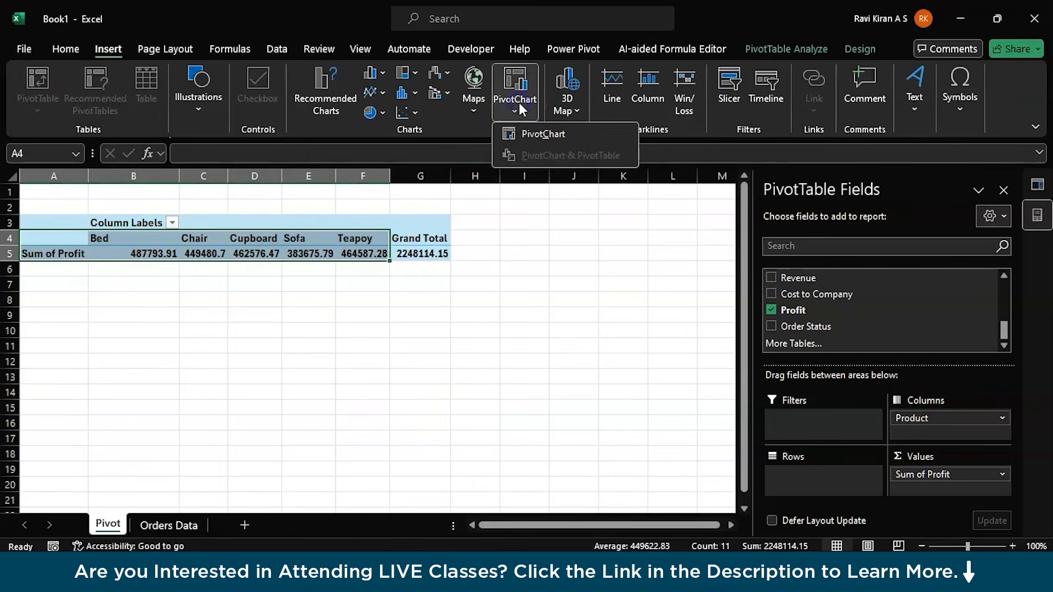
left_click(530, 134)
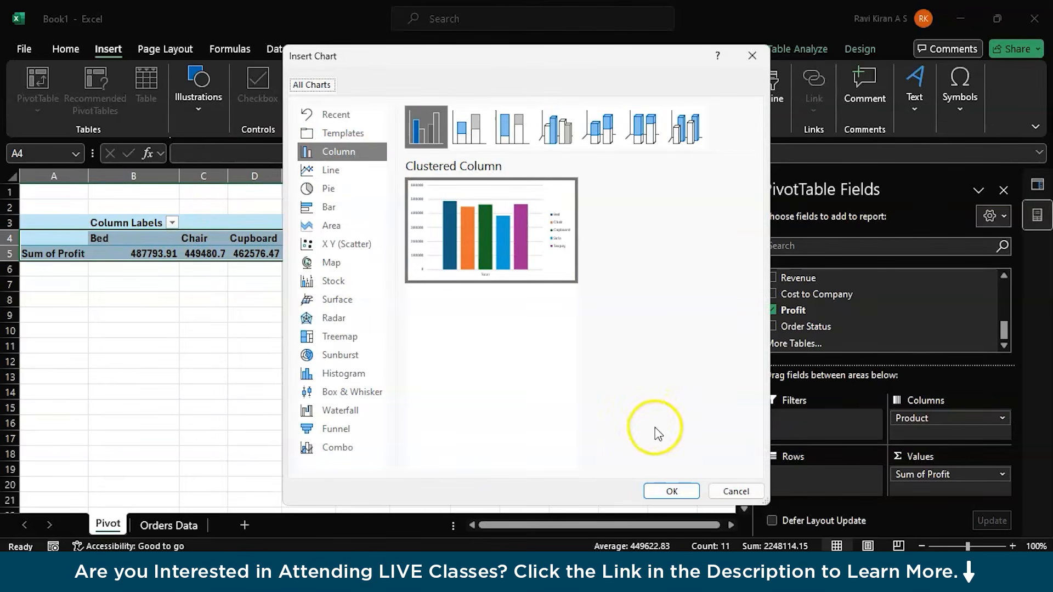
left_click(662, 493)
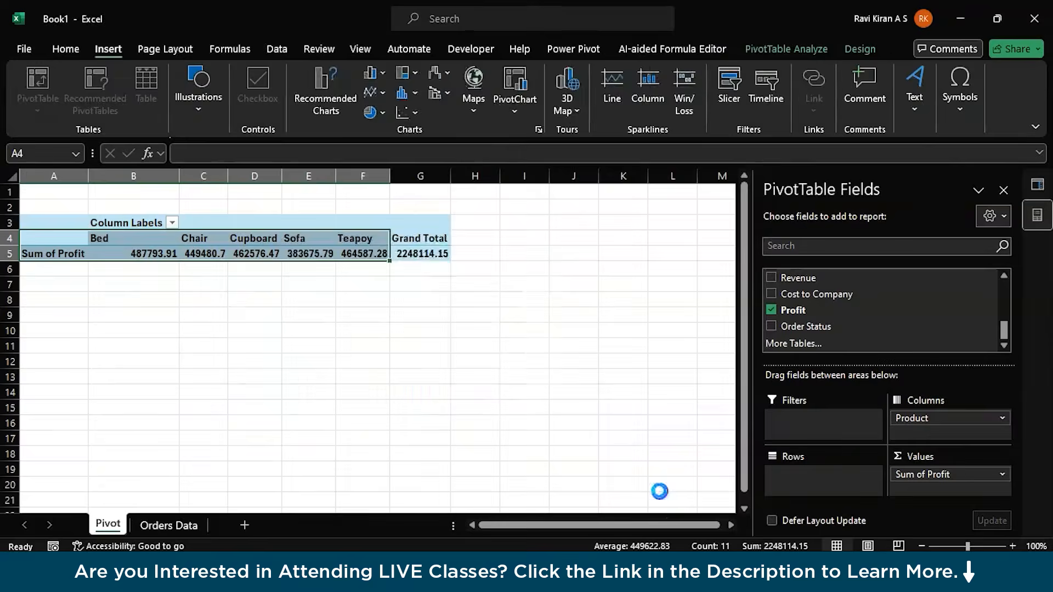
Move the PivotChart directly below the PivotTable so that it does not cover the profit figures.
left_click_drag(461, 243, 448, 274)
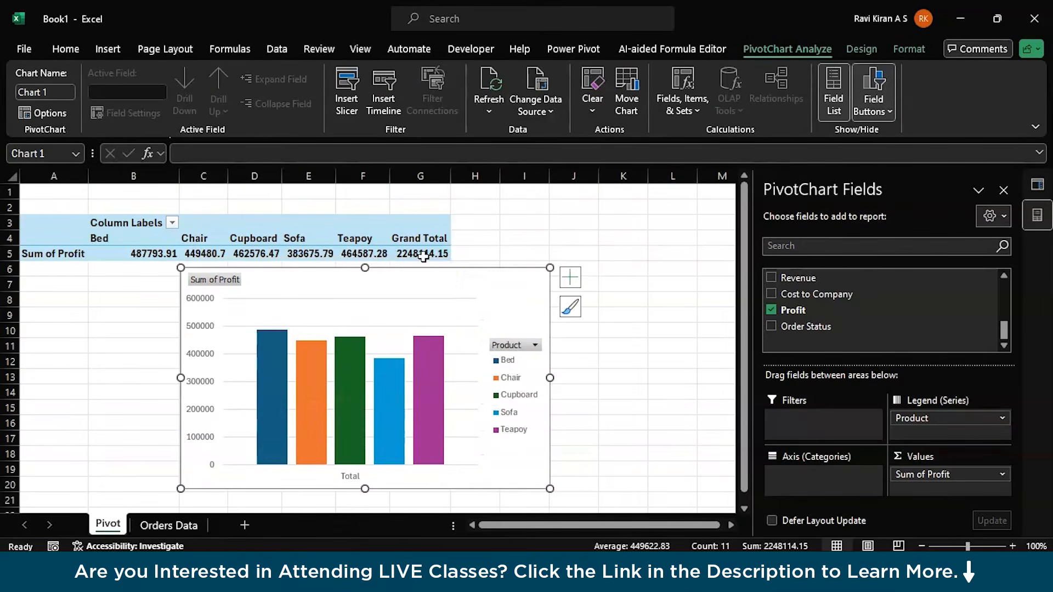
left_click(432, 252)
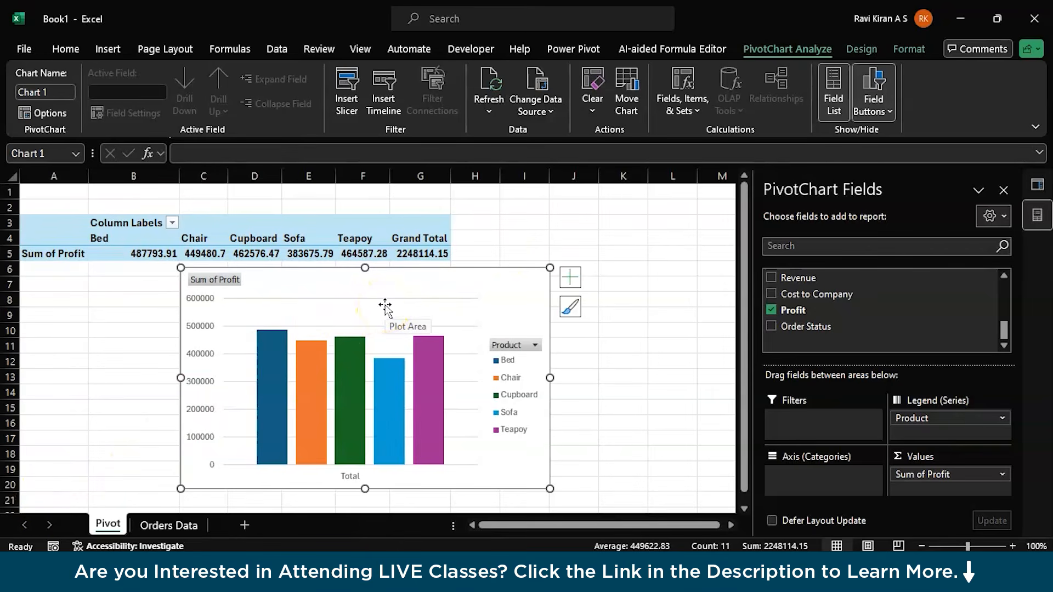
mouse_move(287, 335)
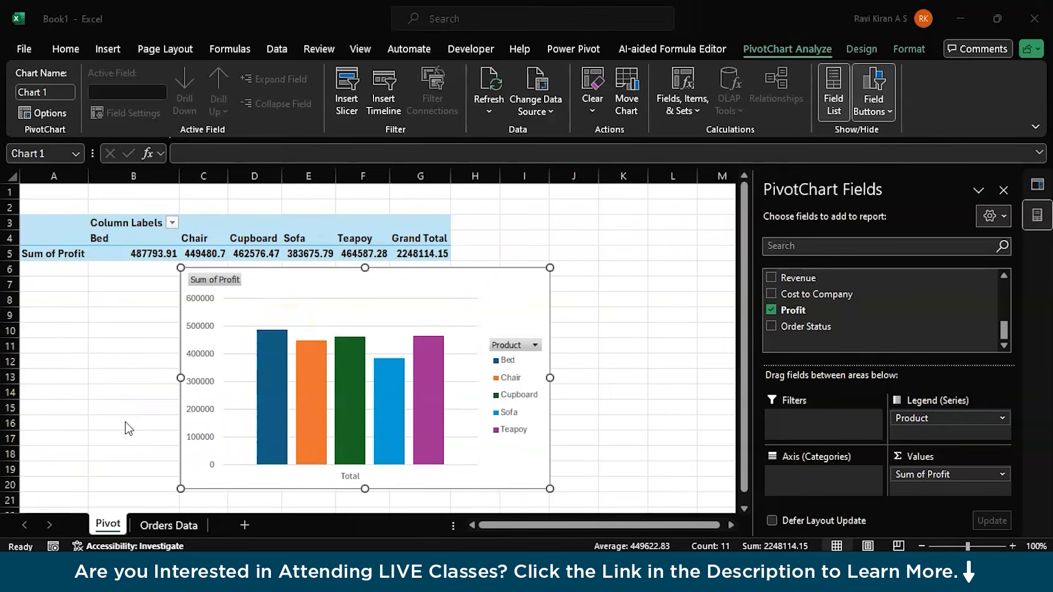
In File Explorer, move orders_2021, orders_2022, orders_2023 and orders_2024 from Downloads into the Orders Data folder.
left_click(106, 522)
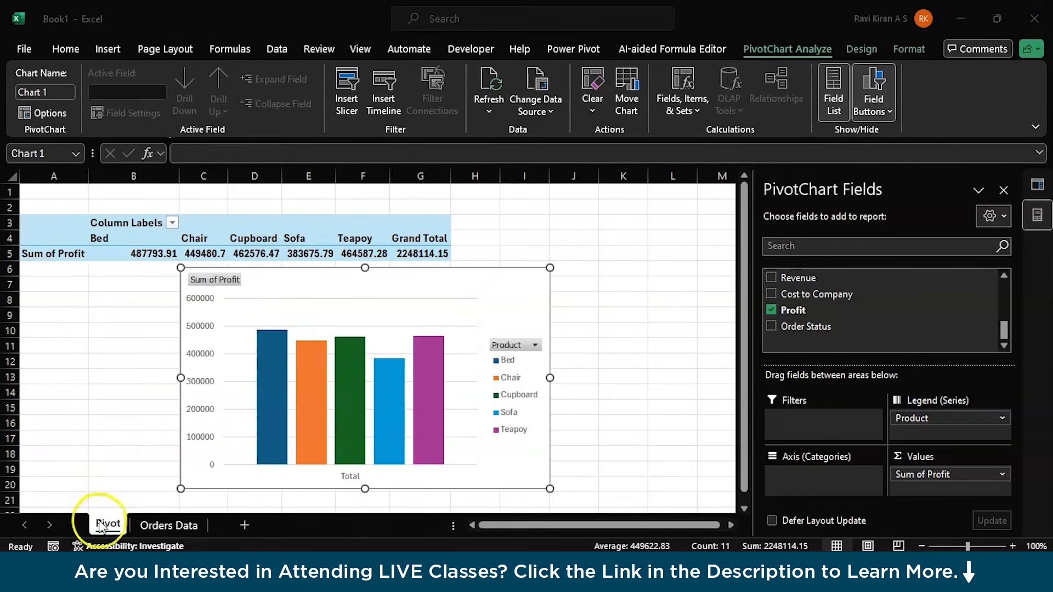
left_click(73, 568)
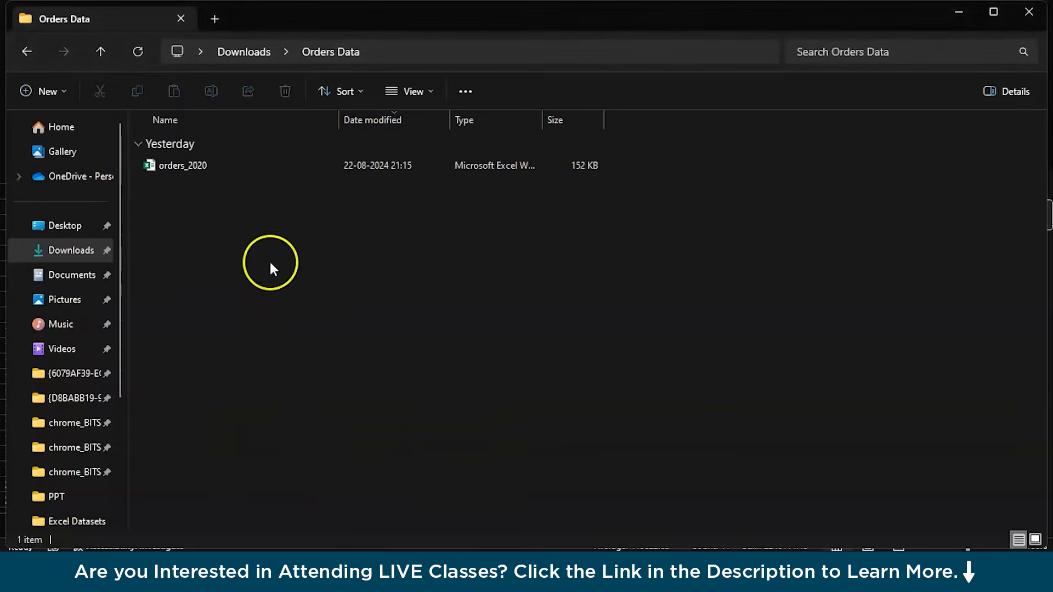
left_click(252, 55)
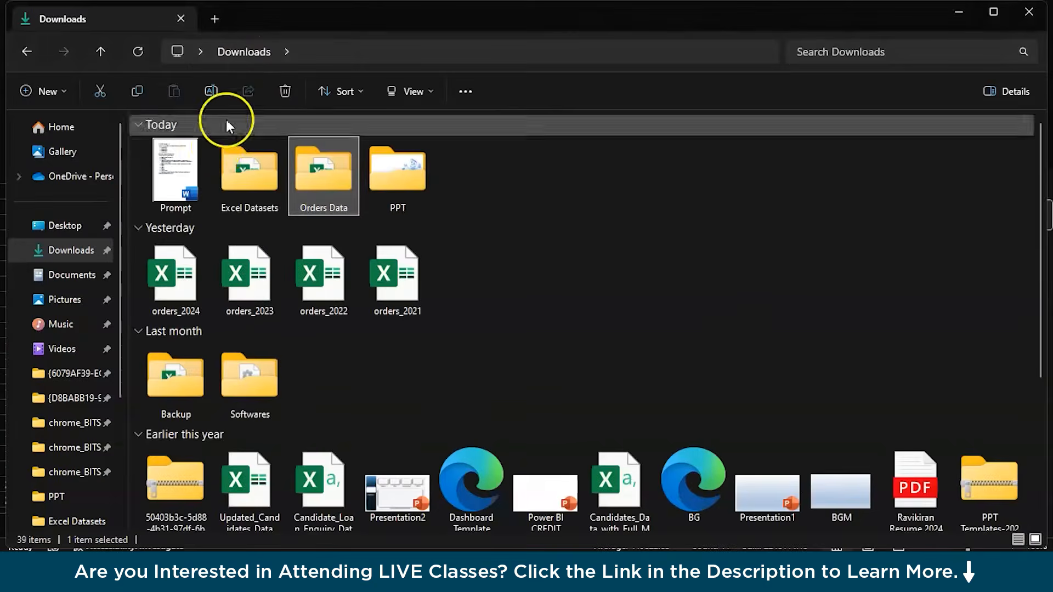
left_click(188, 265)
left_click(251, 266, "ctrl")
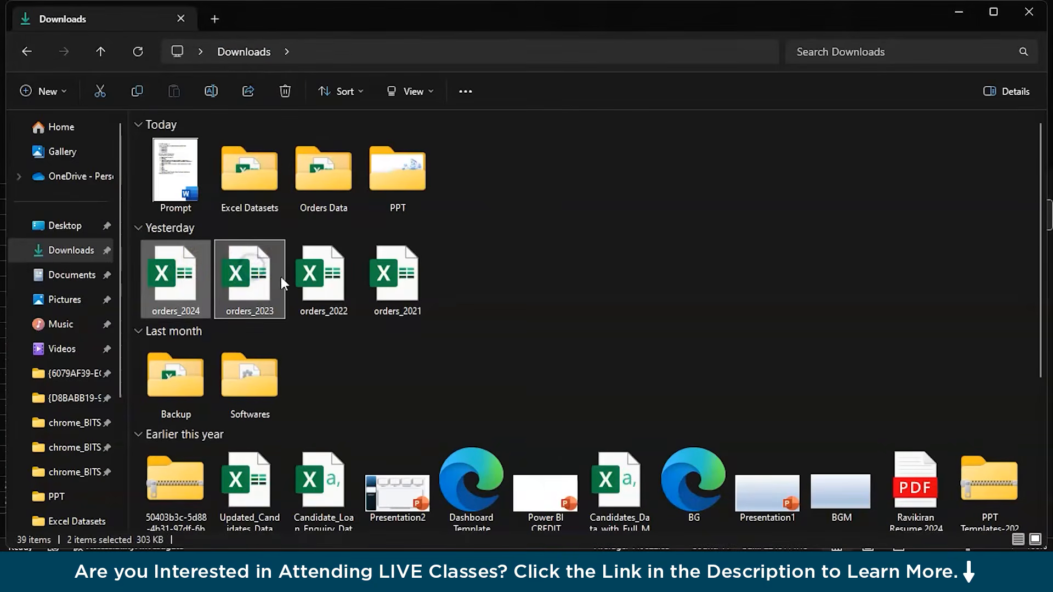
left_click(324, 281, "ctrl")
left_click(376, 291, "ctrl")
key("ctrl+x")
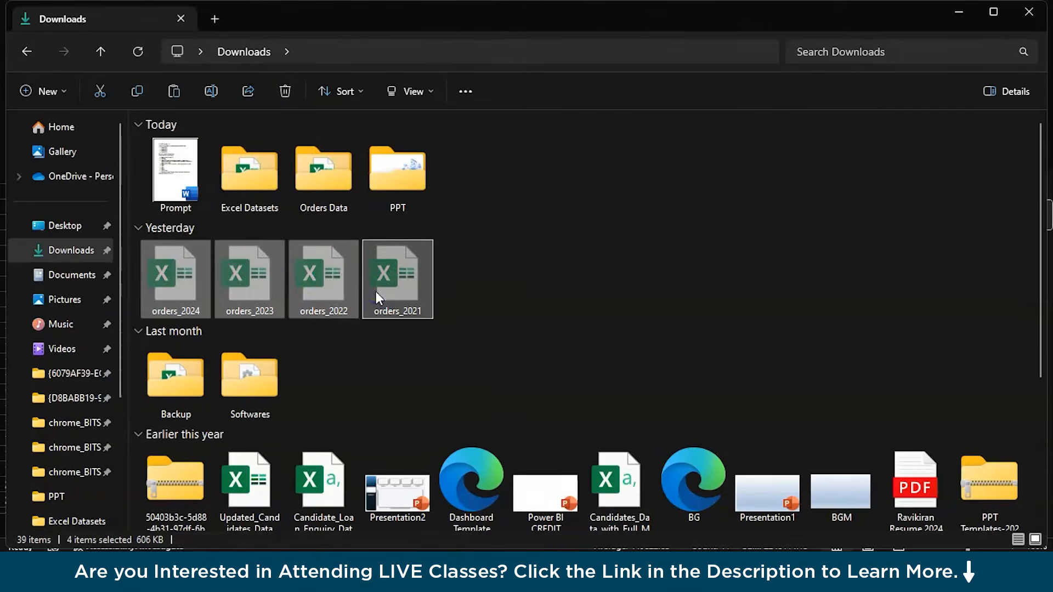
double_click(326, 190)
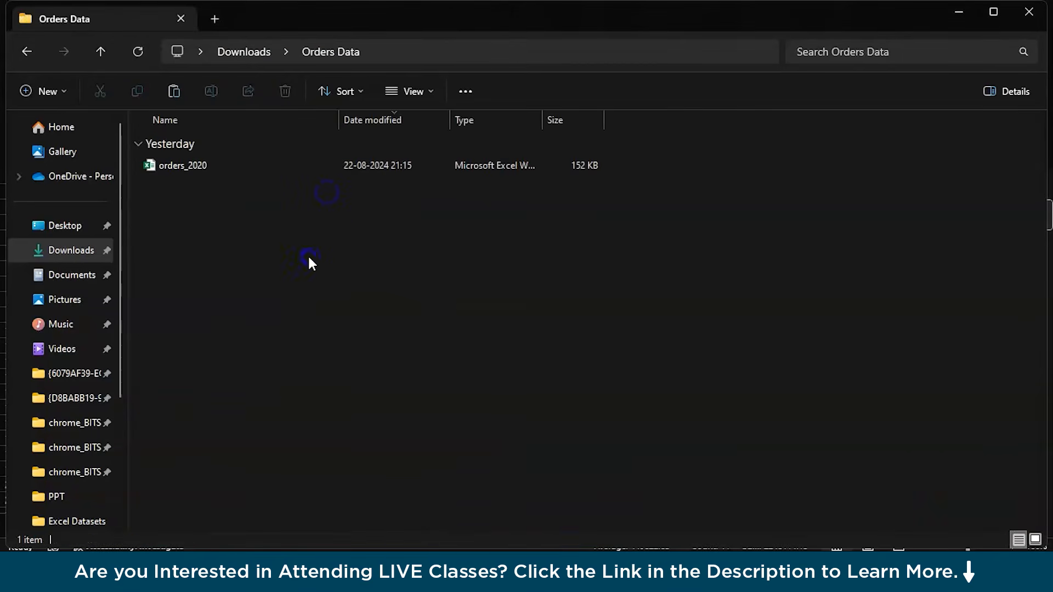
key("ctrl+v")
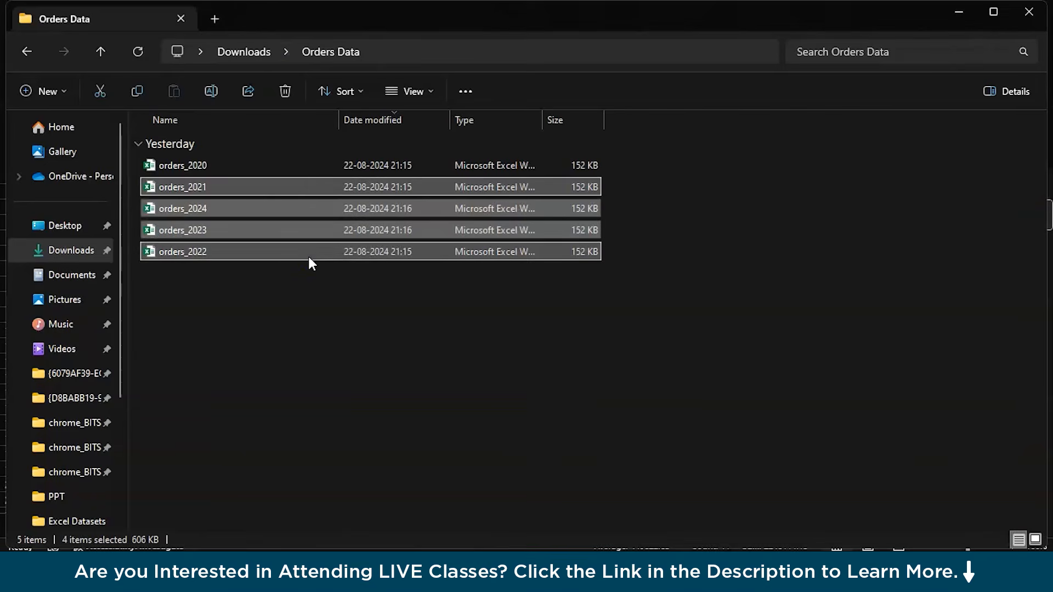
left_click(247, 47)
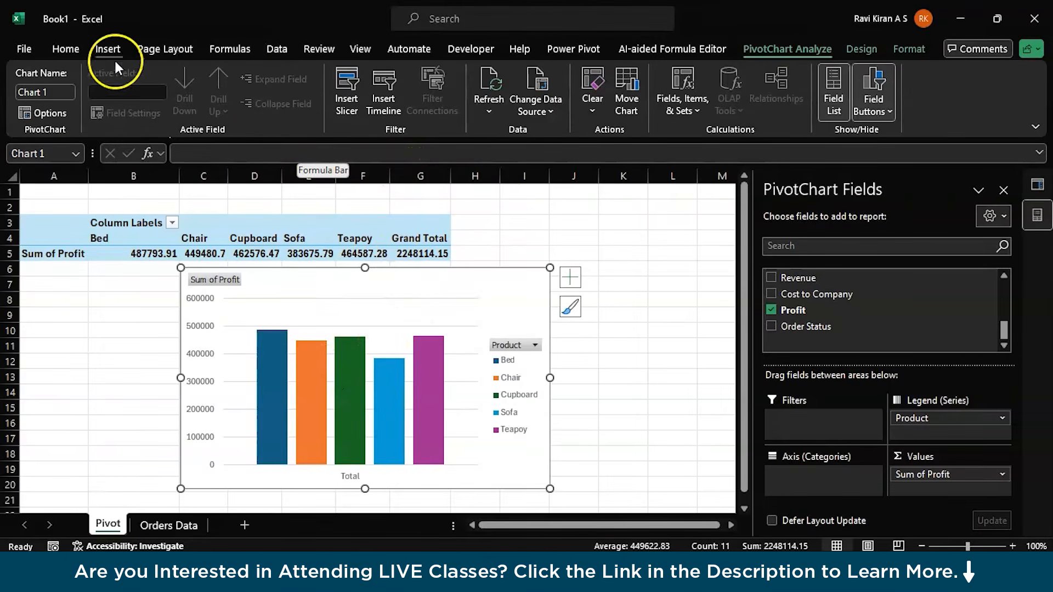
Back in Excel, refresh the Orders Data table to load the added yearly workbooks and check which years its Order Date filter lists.
left_click(74, 48)
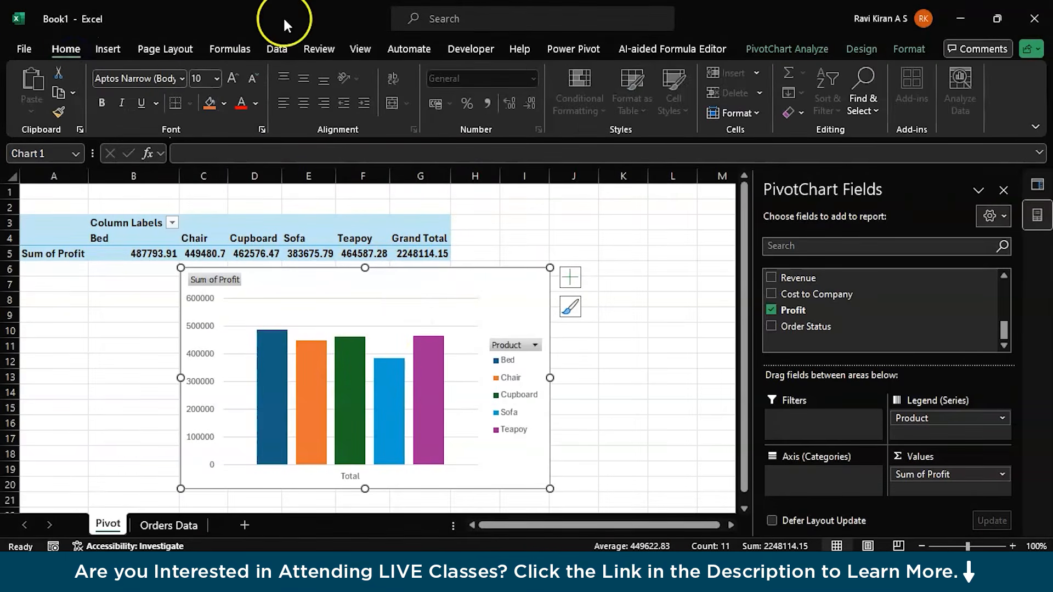
left_click(277, 48)
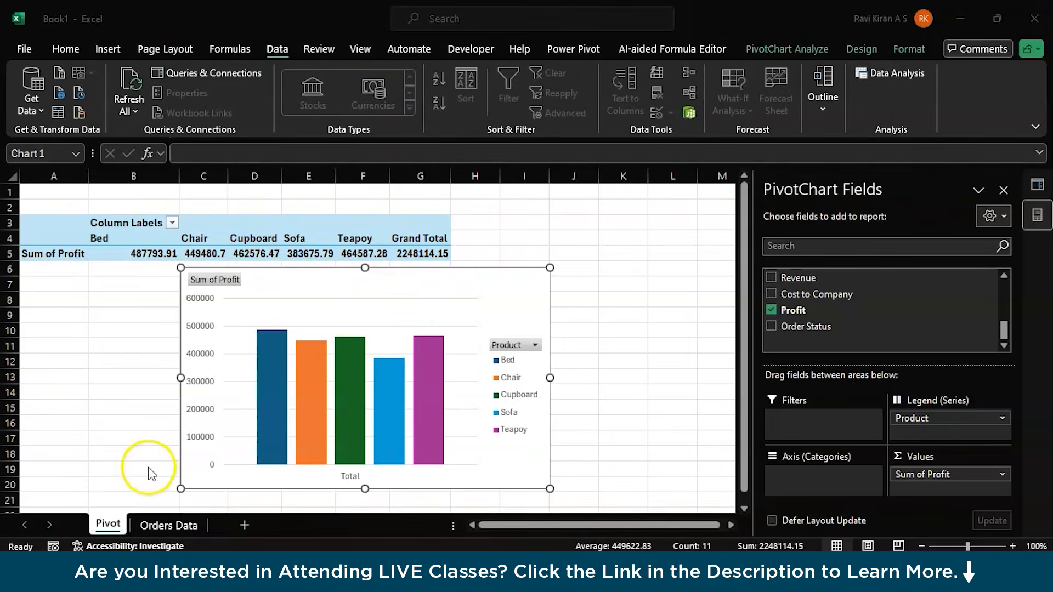
left_click(164, 525)
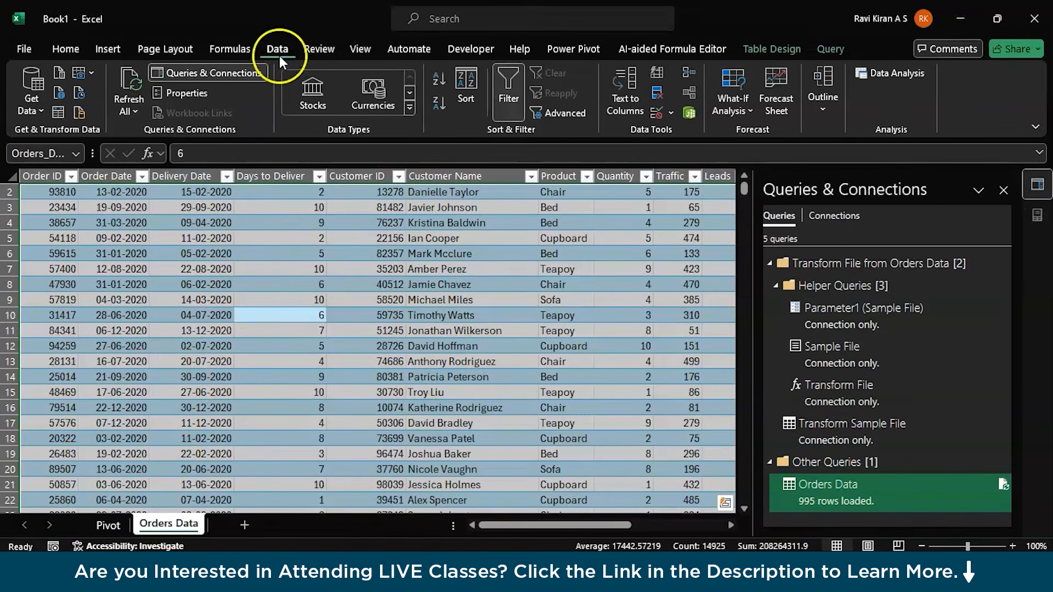
left_click(132, 88)
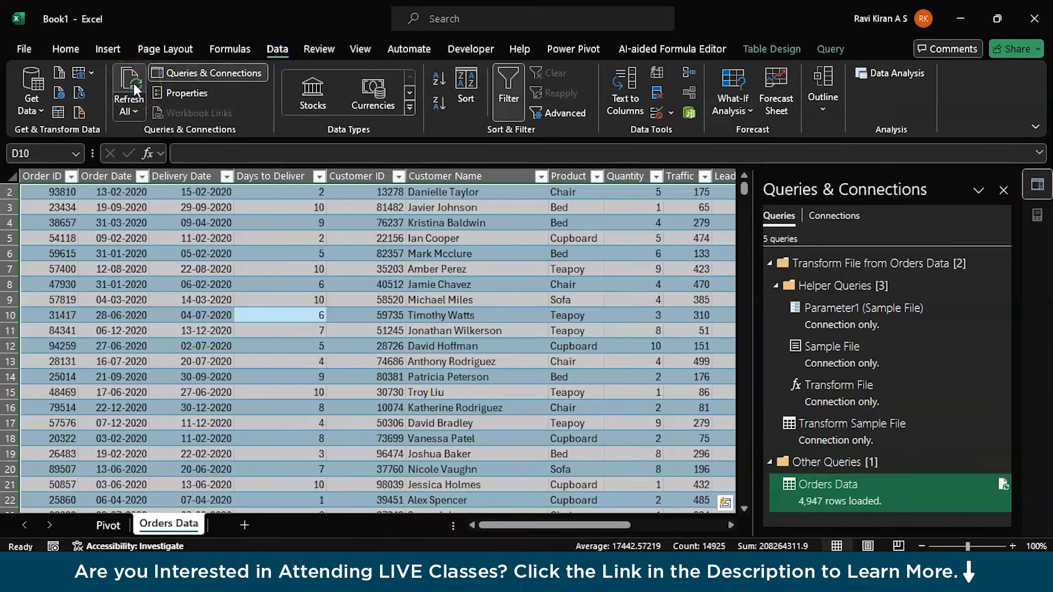
left_click(135, 89)
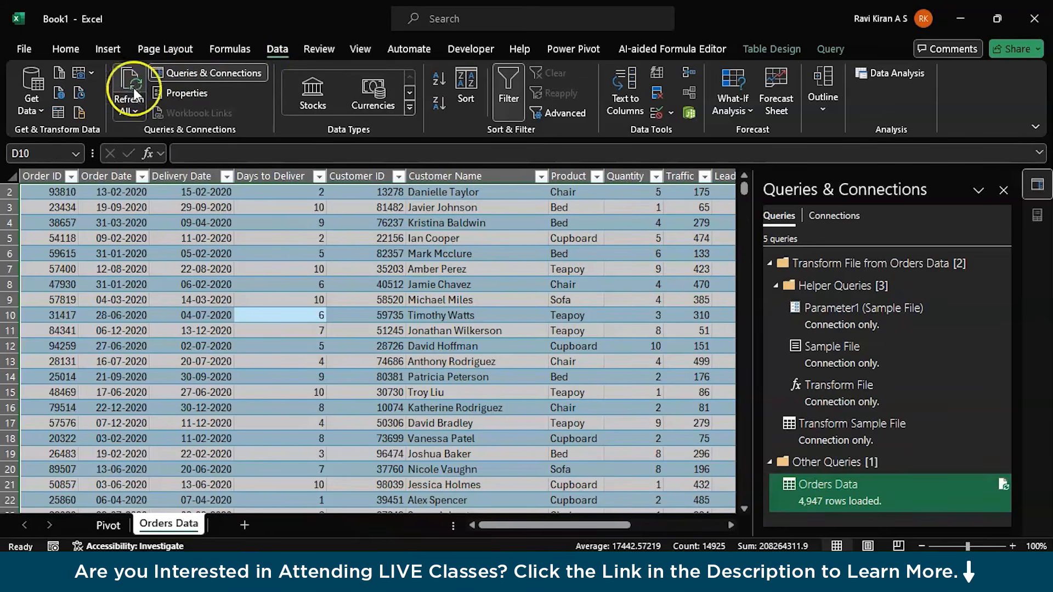
left_click(142, 176)
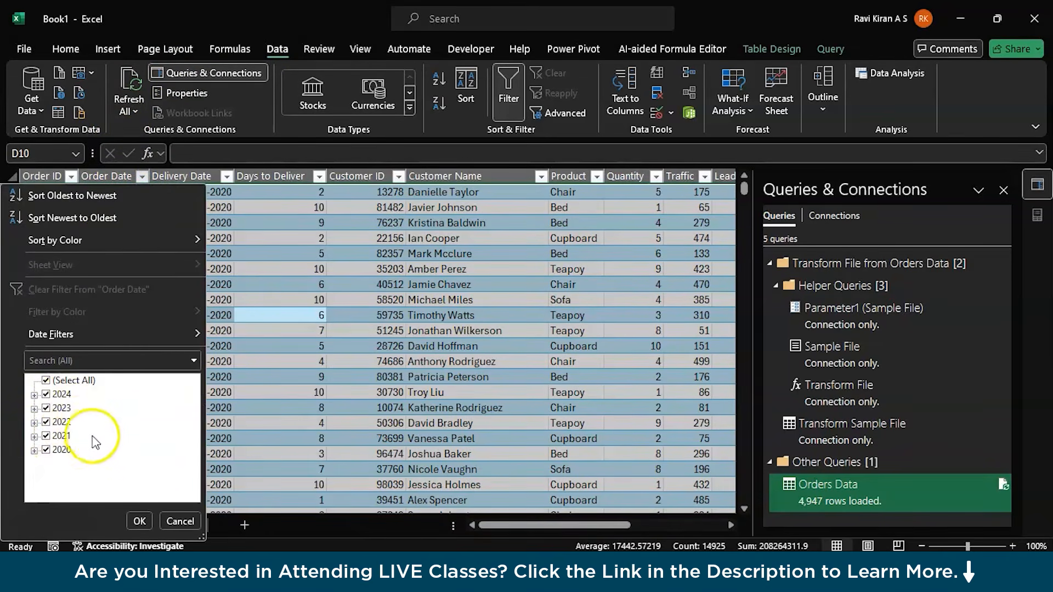
left_click(137, 521)
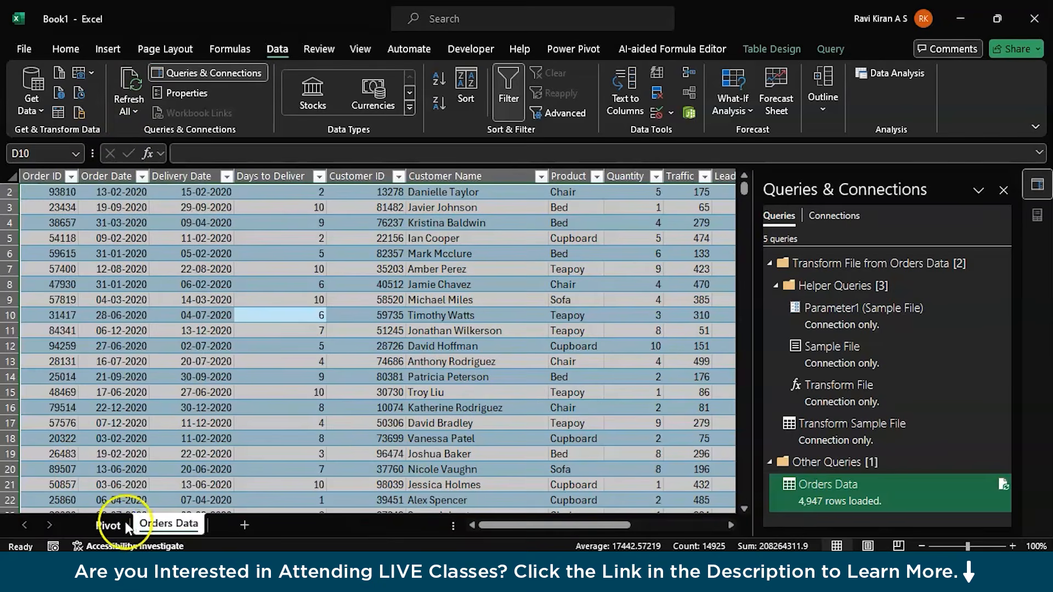
Refresh the PivotTable and PivotChart on the Pivot sheet so that they use the updated orders data.
left_click(109, 525)
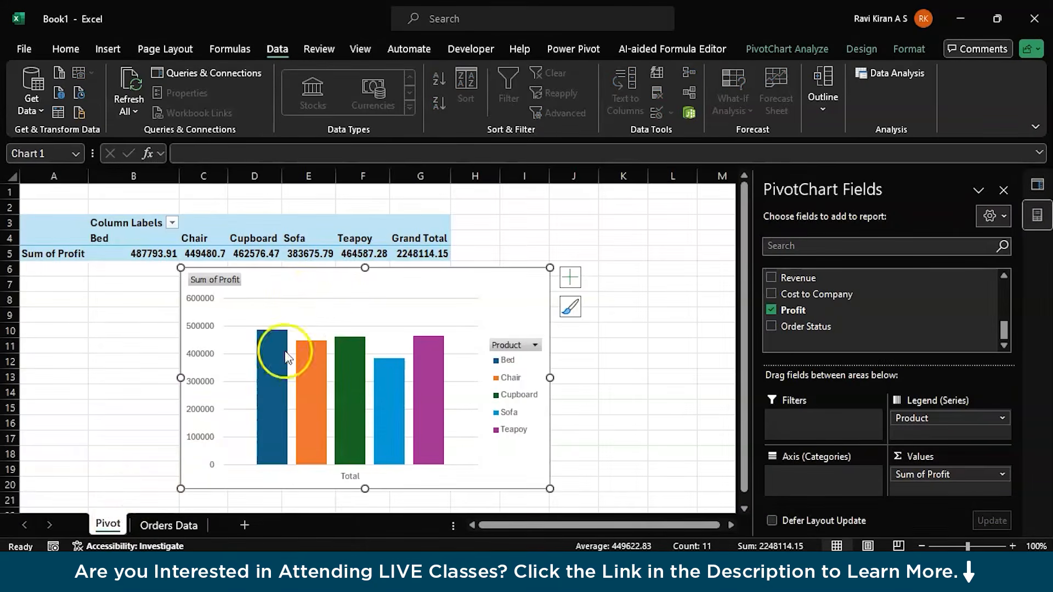
left_click(133, 85)
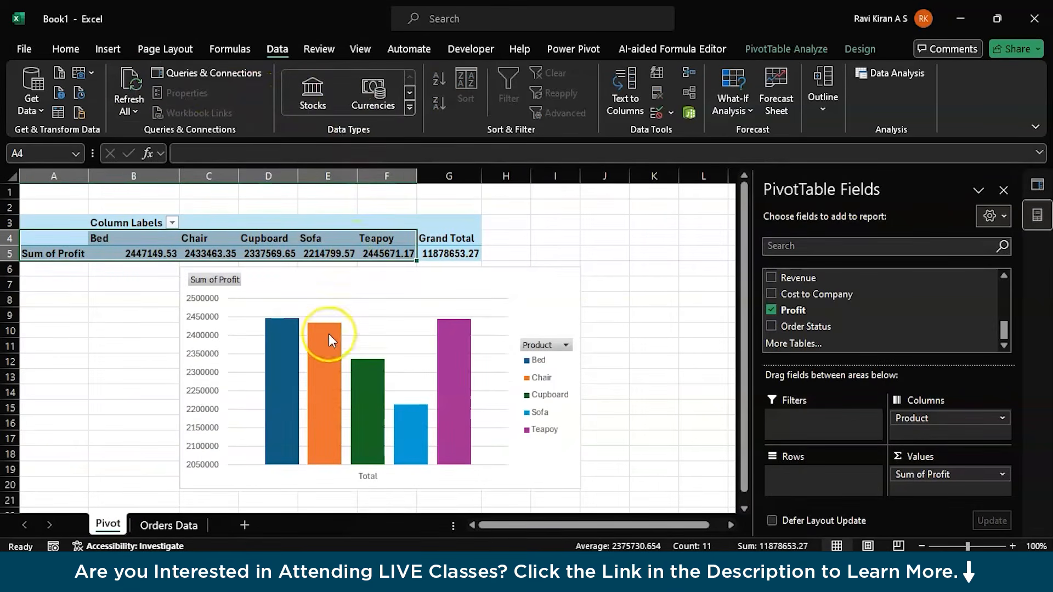
left_click(575, 242)
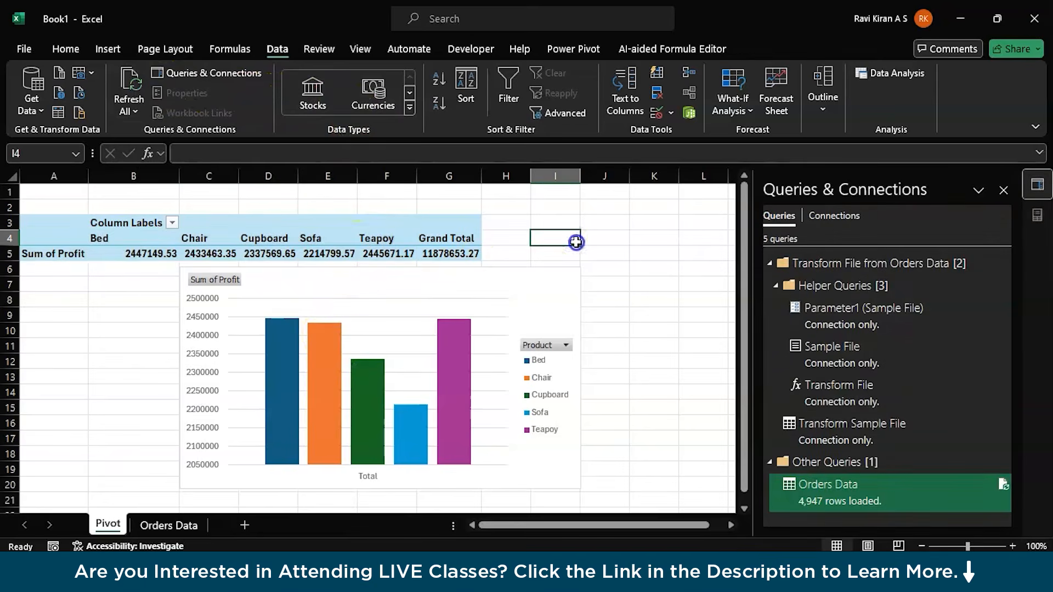